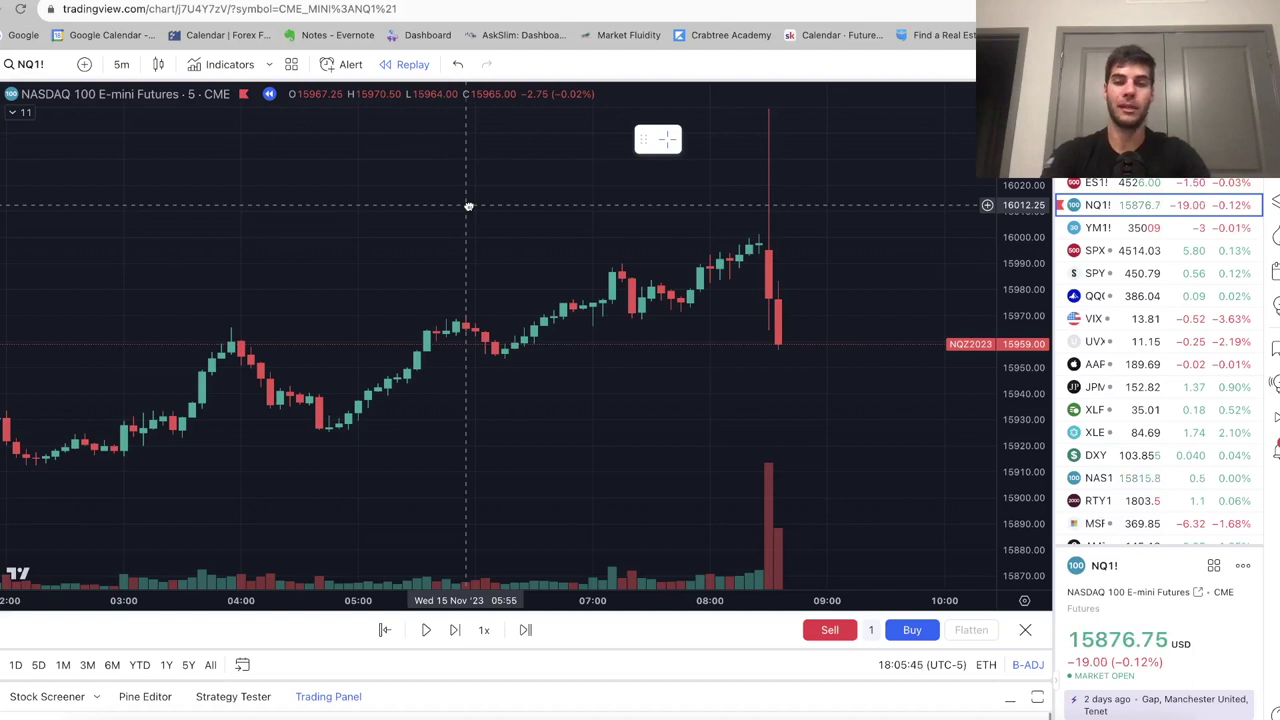
# Examine the NASDAQ 100 E-mini 5-minute price action from the overnight session through the 08:30 spike and the 09:30 open.
pyautogui.moveTo(468, 206); pyautogui.dragTo(457, 211)
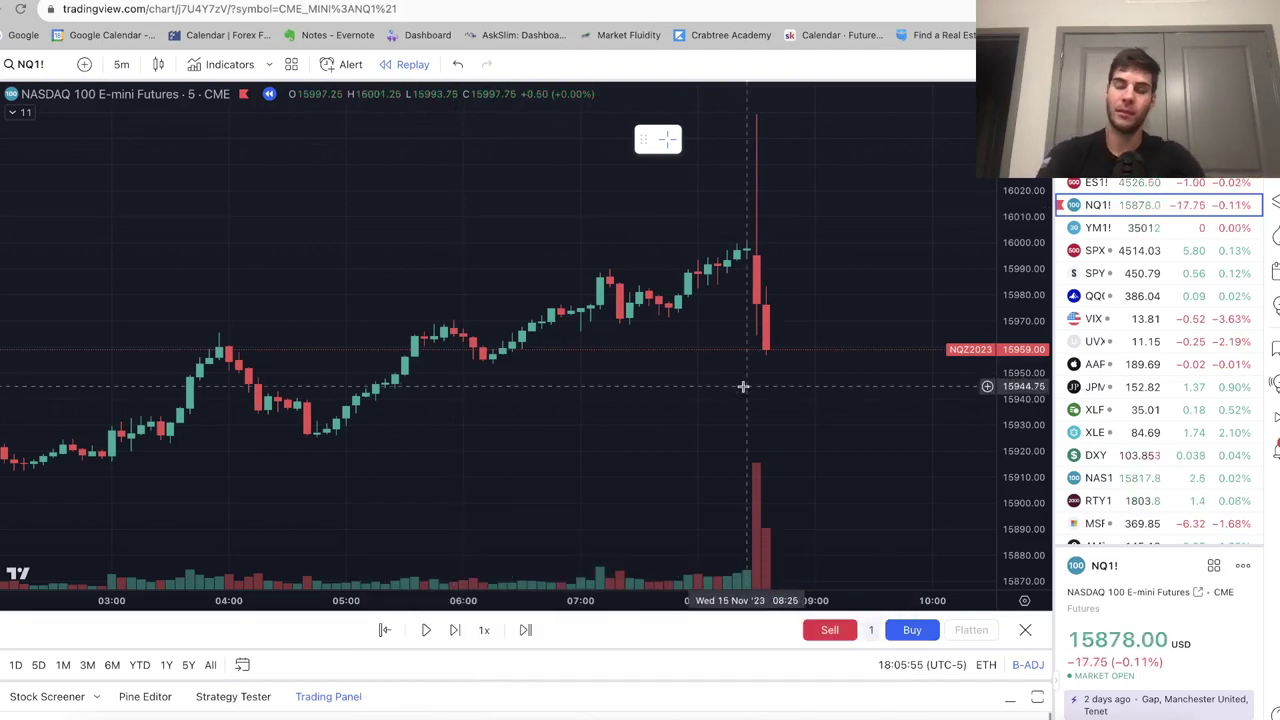
pyautogui.scroll(2, 740, 370)
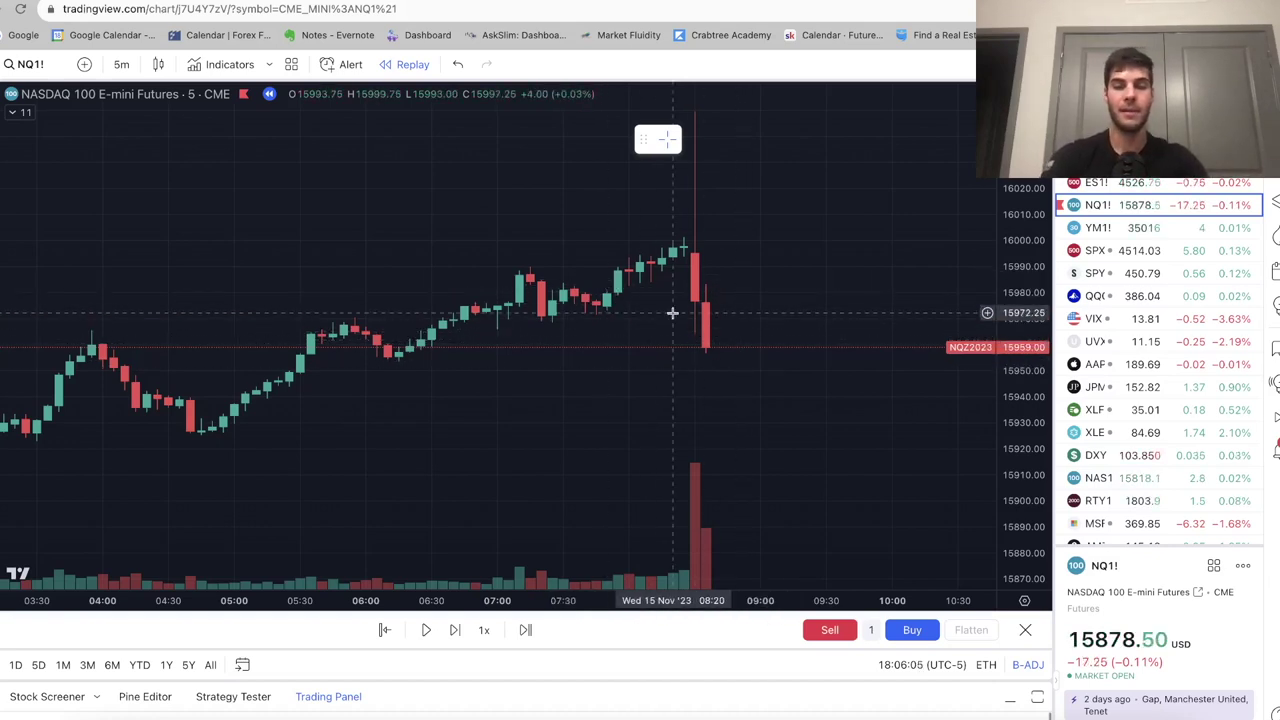
pyautogui.moveTo(591, 351); pyautogui.dragTo(516, 376)
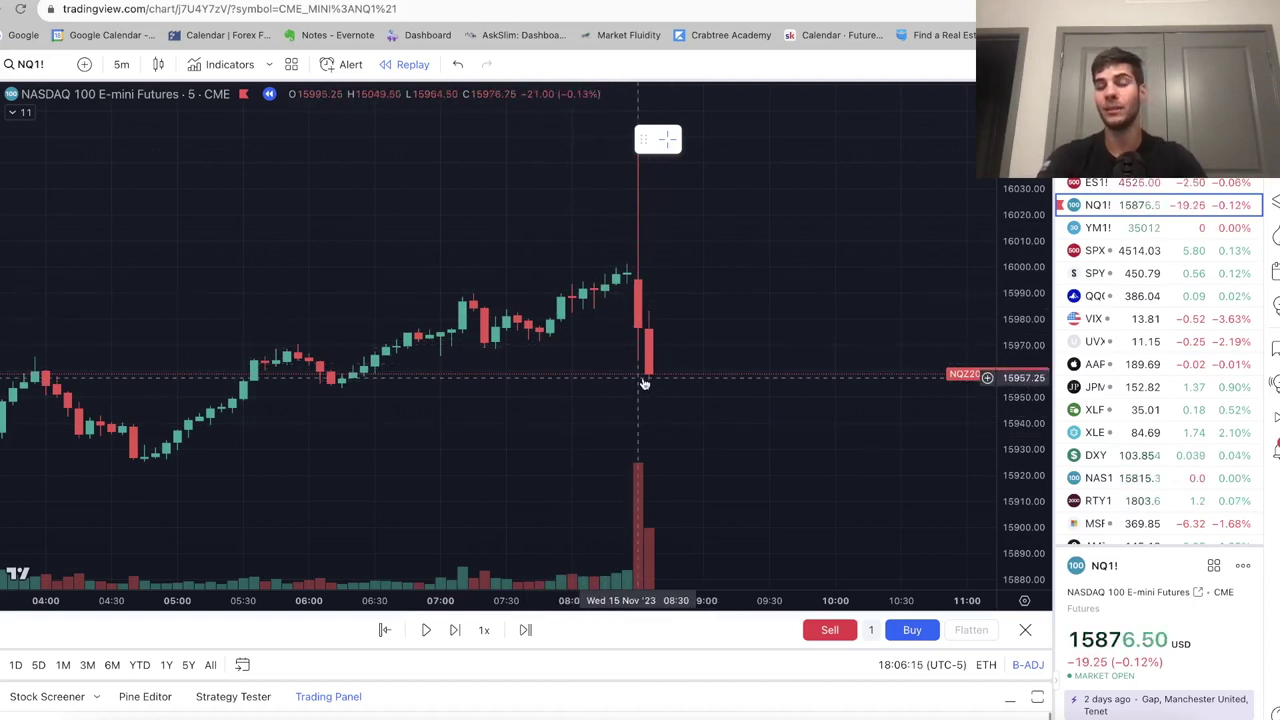
pyautogui.hscroll(5, 589, 432)
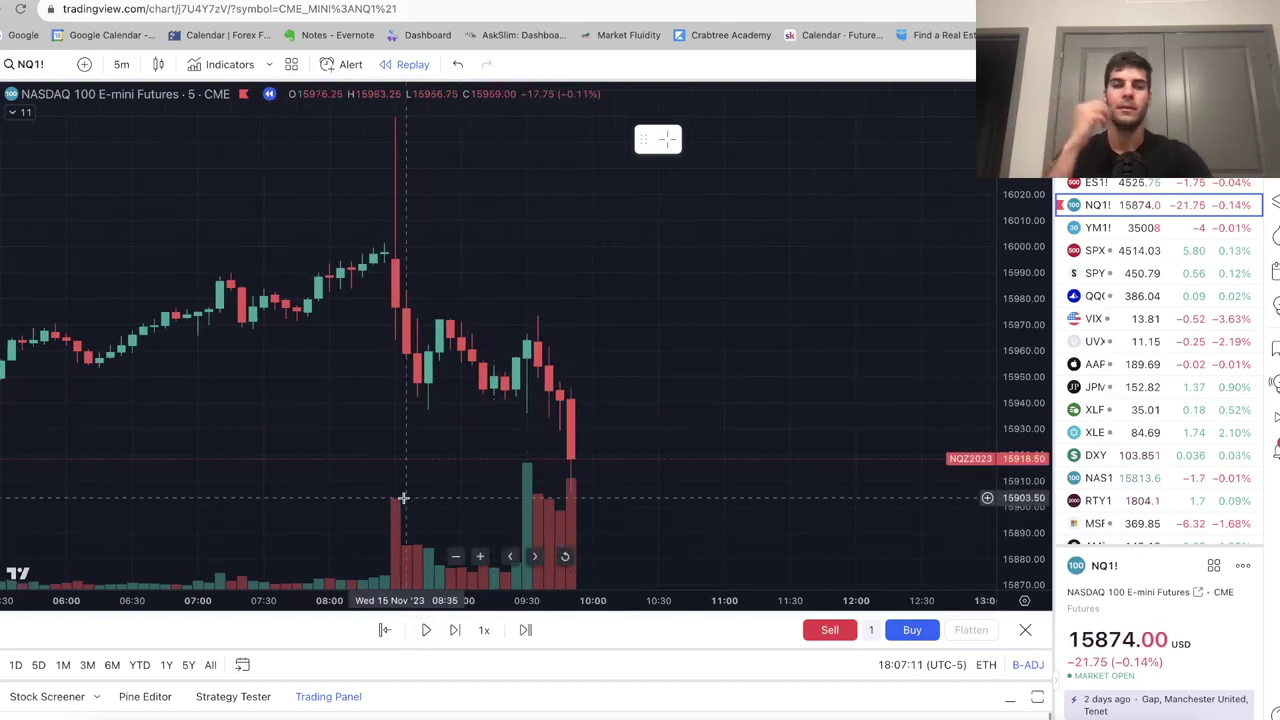
pyautogui.moveTo(400, 500); pyautogui.dragTo(317, 362)
pyautogui.hscroll(-10, 317, 362)
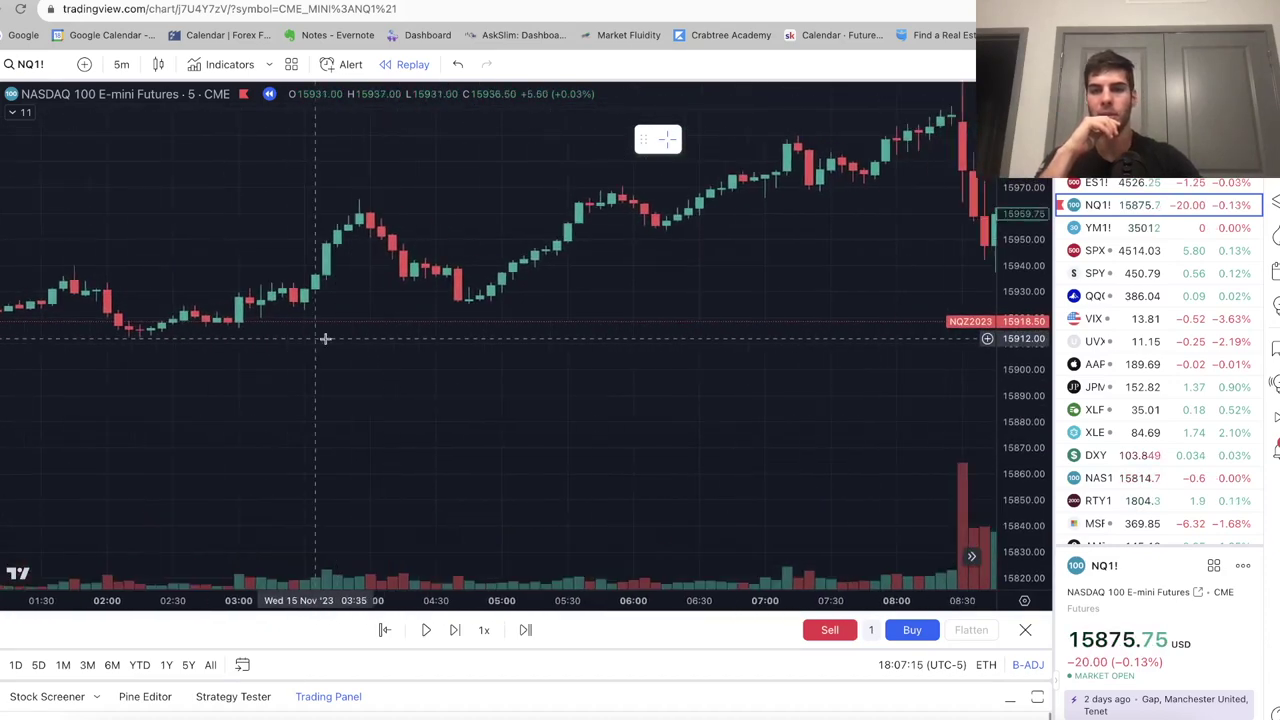
pyautogui.hscroll(3, 363, 337)
pyautogui.moveTo(471, 340); pyautogui.dragTo(871, 386)
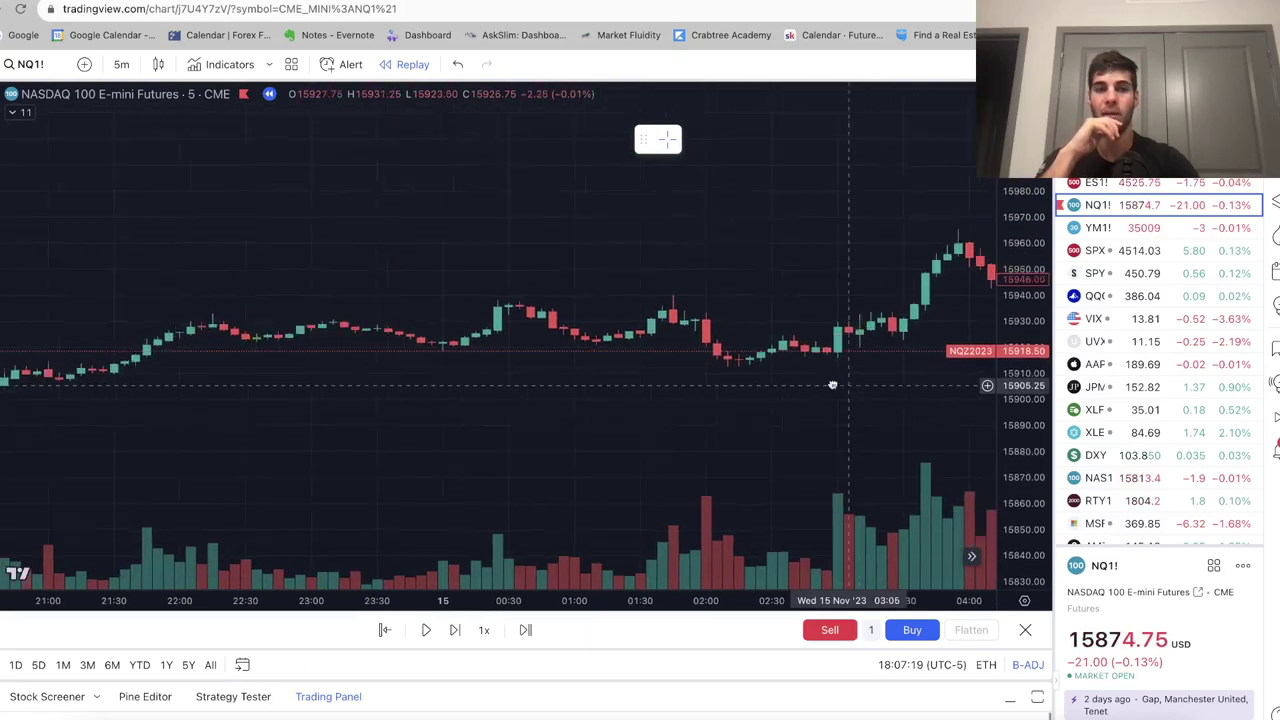
pyautogui.hscroll(10, 706, 378)
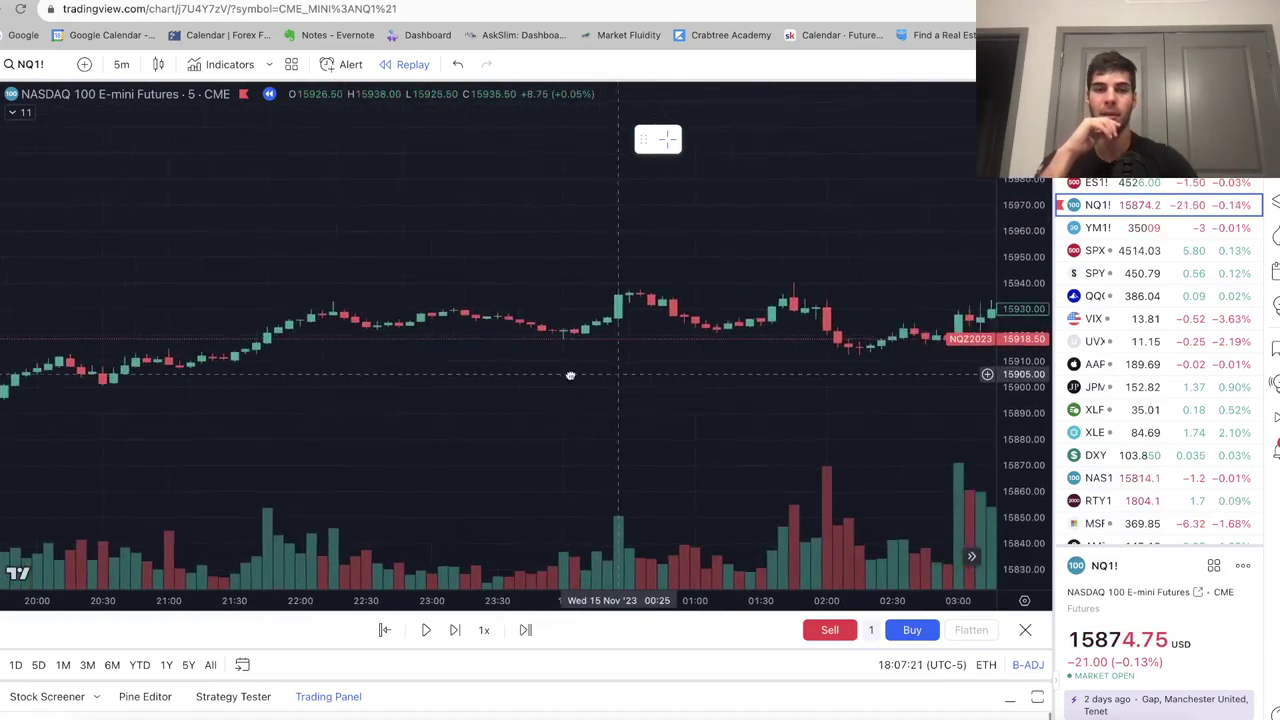
pyautogui.hscroll(10, 584, 297)
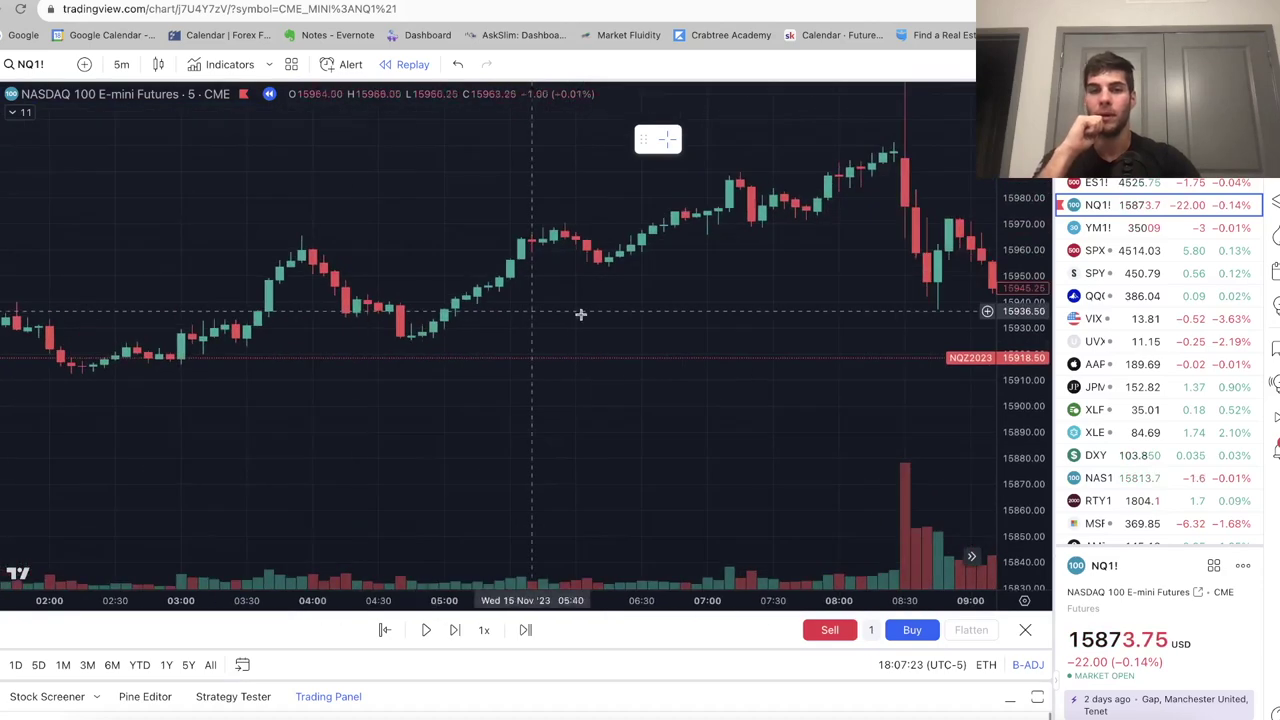
pyautogui.hscroll(5, 157, 397)
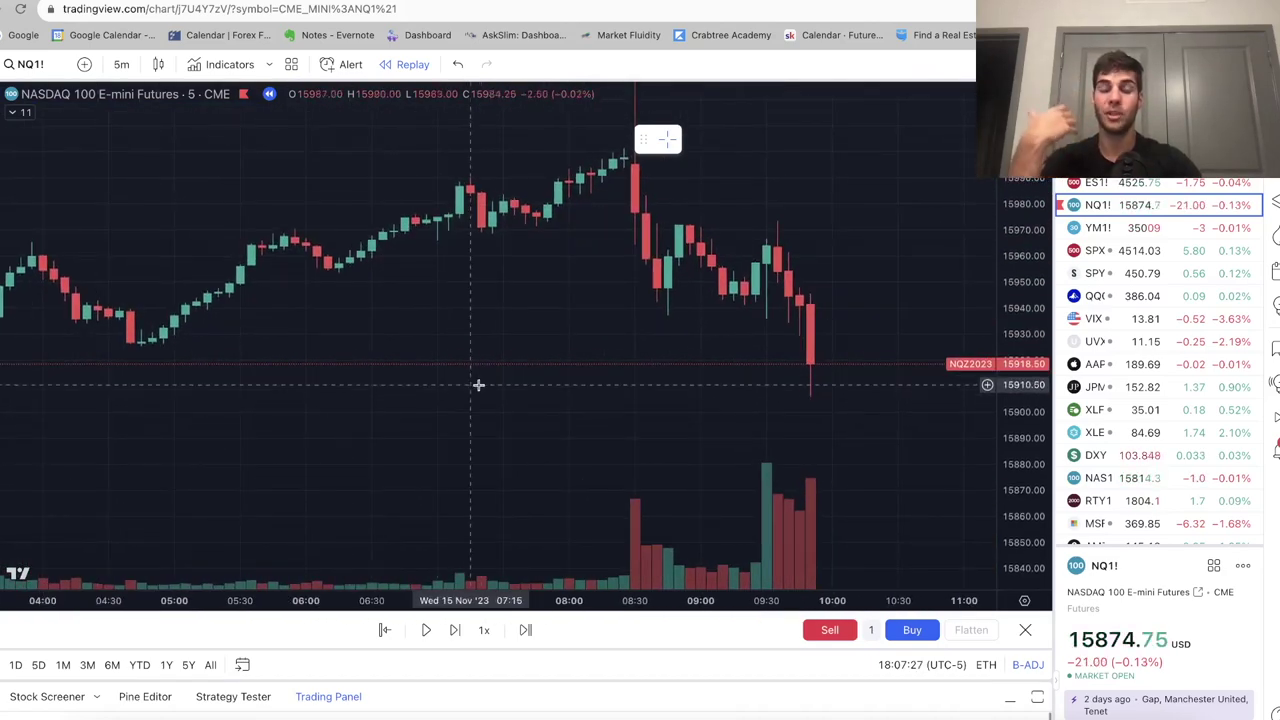
pyautogui.hscroll(3, 777, 396)
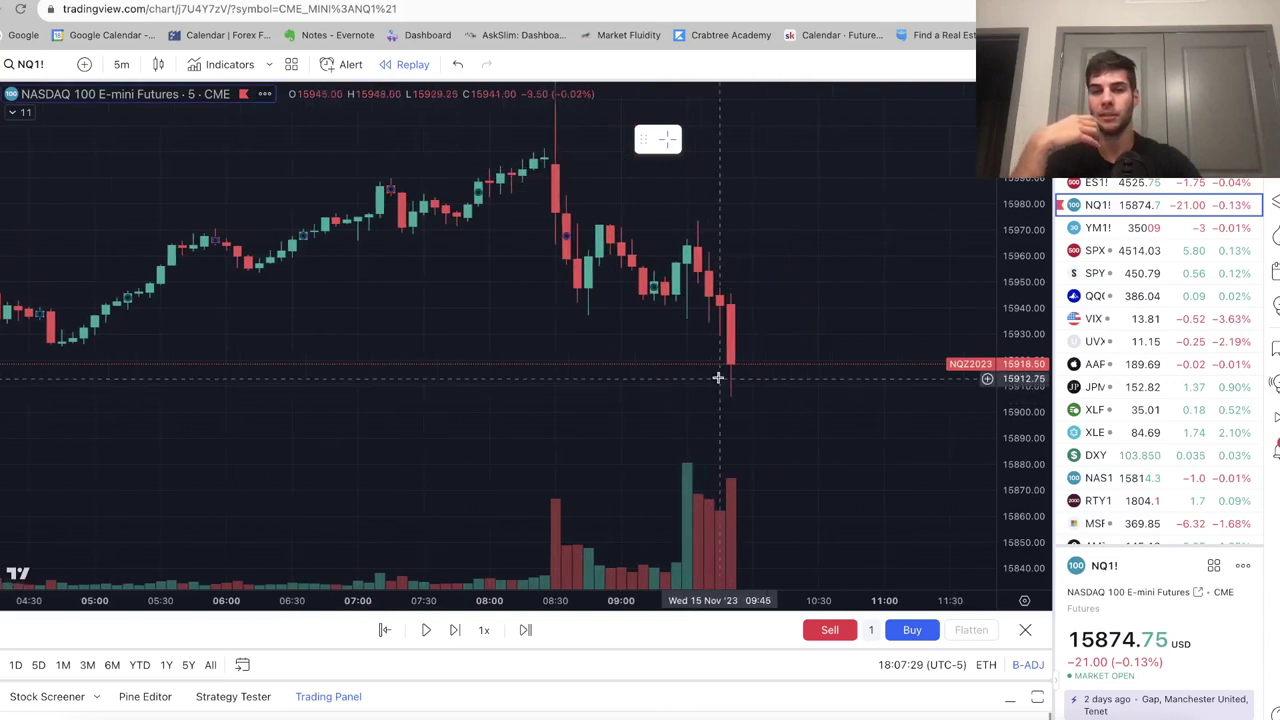
pyautogui.hscroll(3, 632, 382)
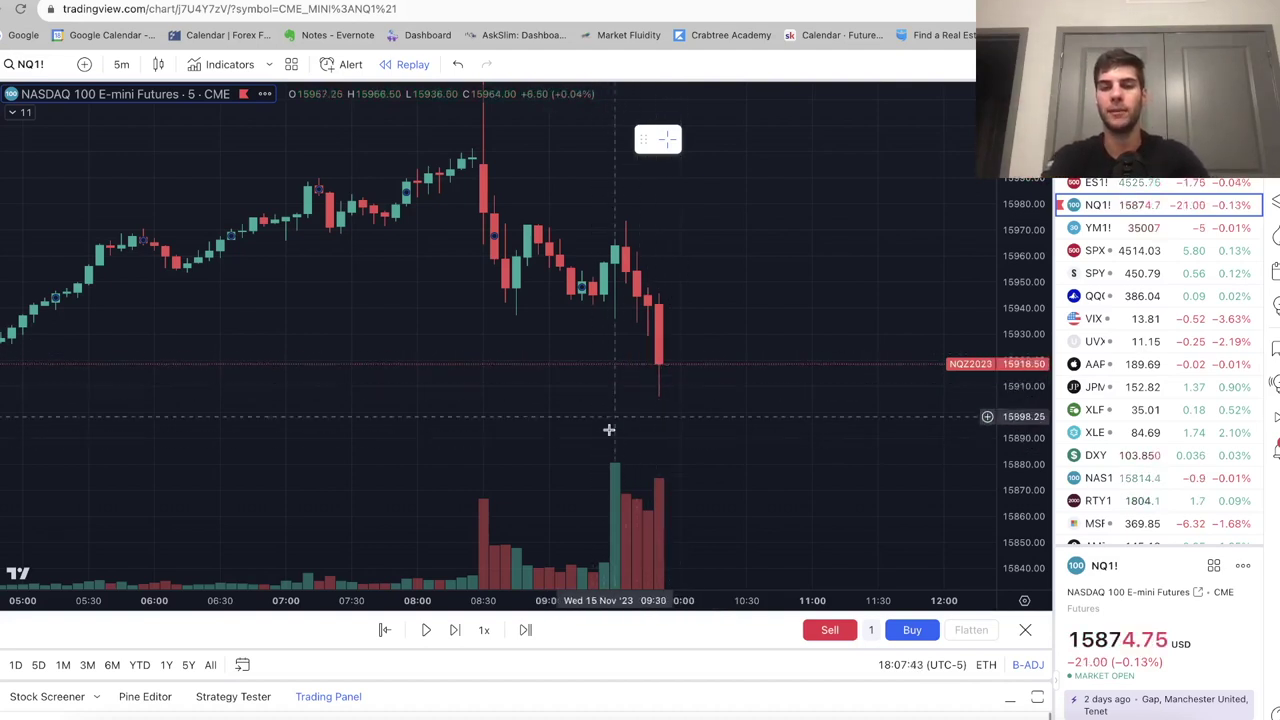
pyautogui.hscroll(2, 594, 449)
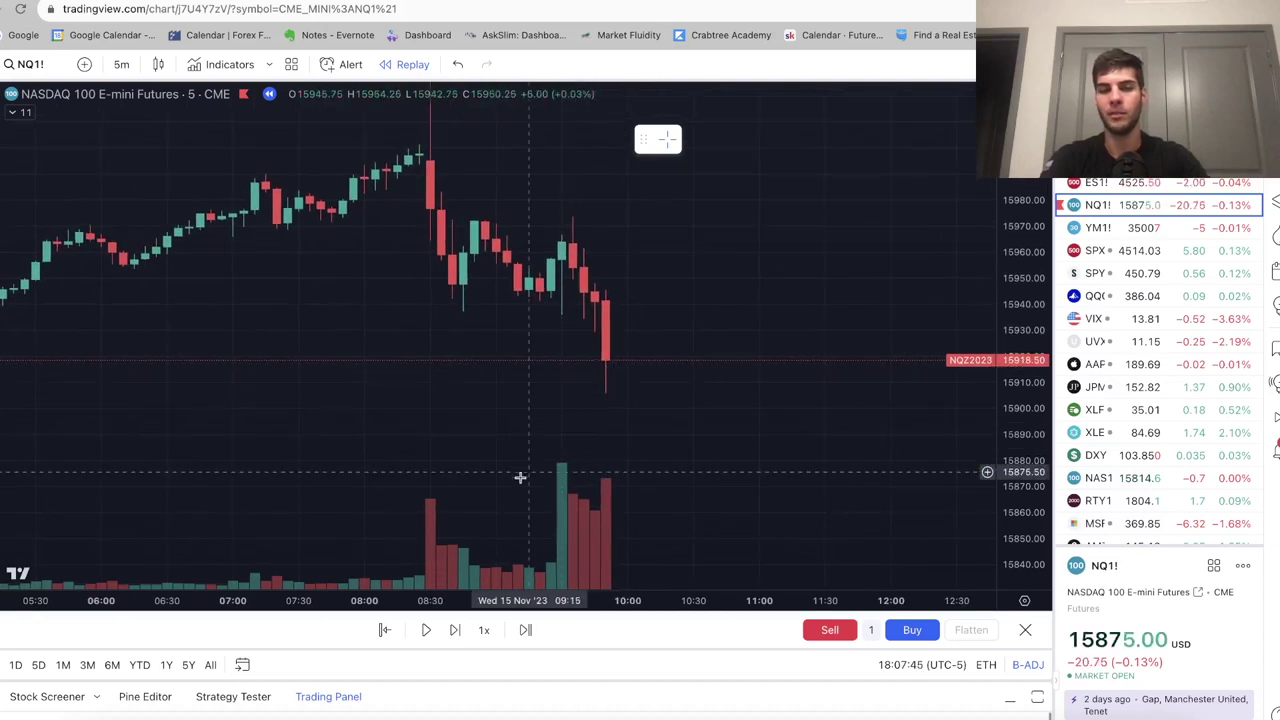
# Advance the bar replay to the close of the 09:55 candle.
pyautogui.click(453, 631)
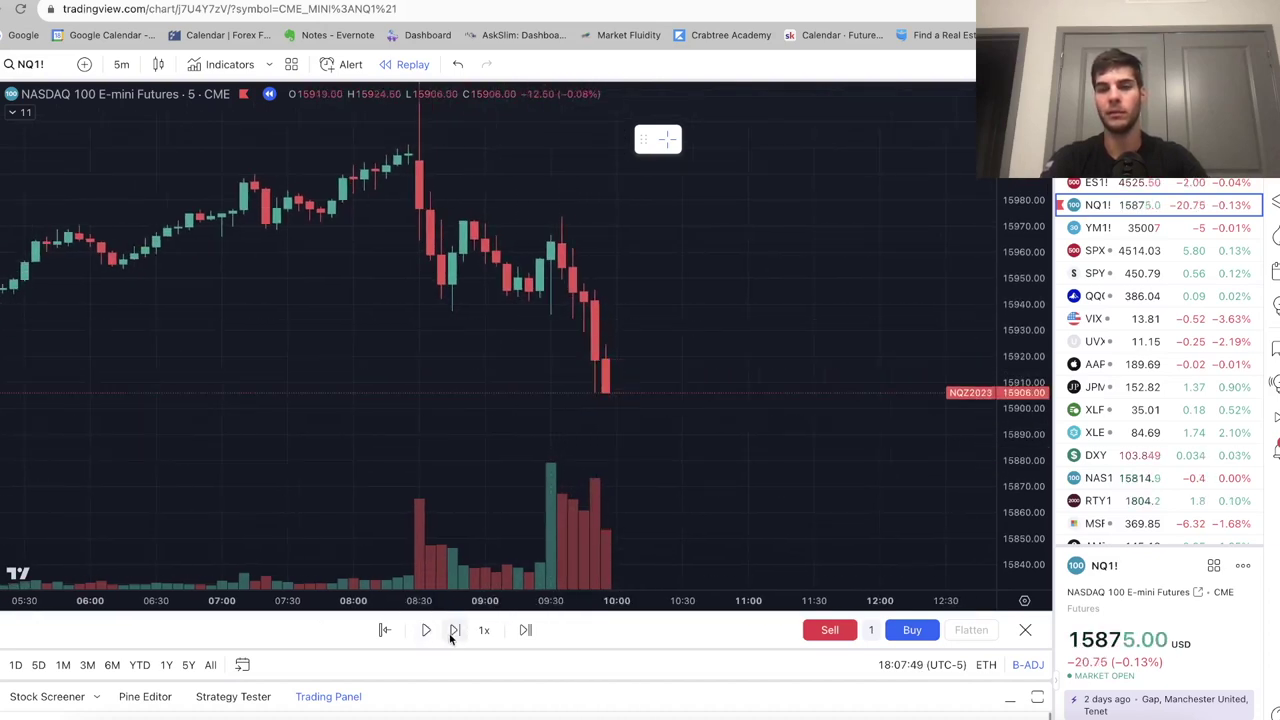
pyautogui.click(449, 637)
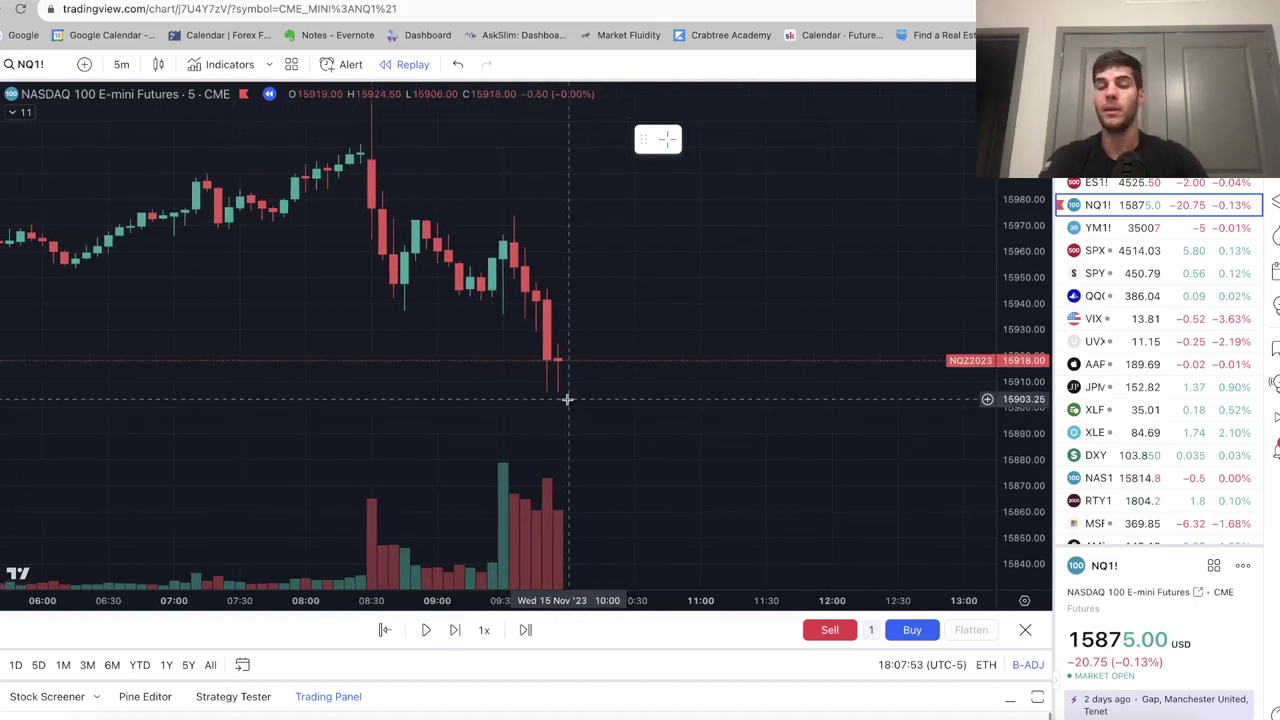
pyautogui.moveTo(605, 406); pyautogui.dragTo(636, 377)
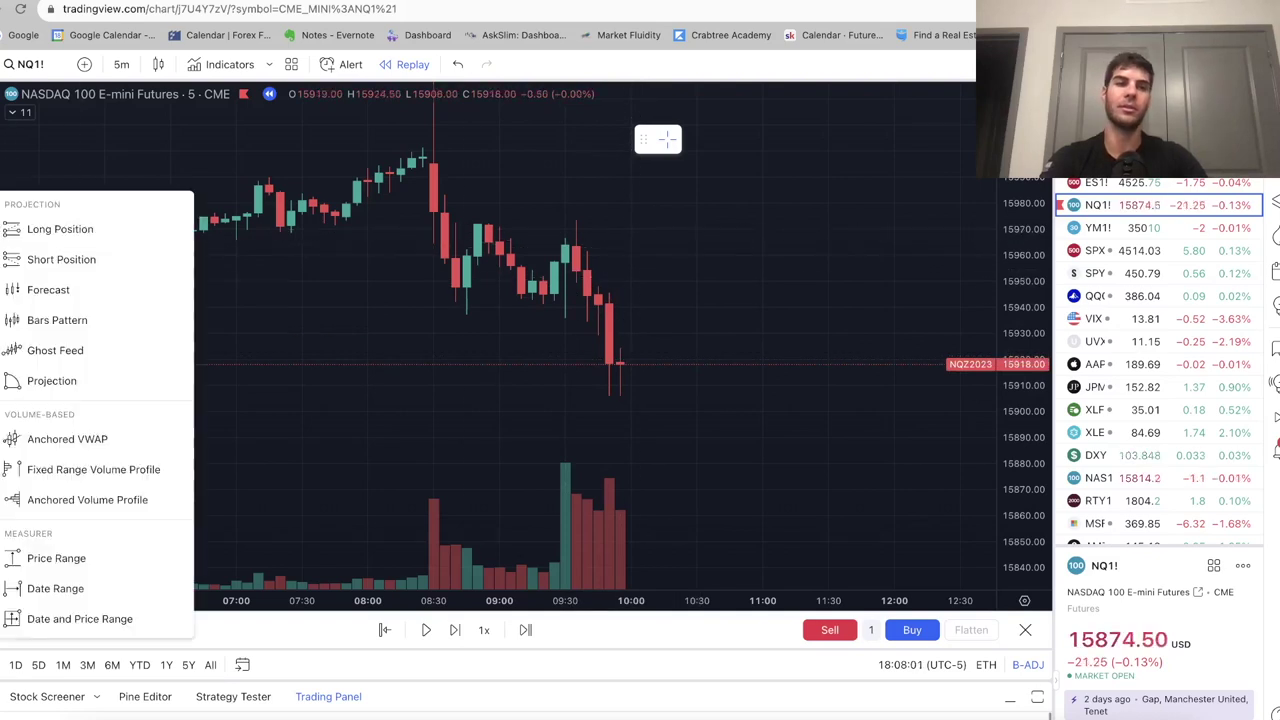
# Draw a long position from the 09:55 candle with entry 15918.00, stop 15906.00 and target 15948.50.
pyautogui.click(622, 364)
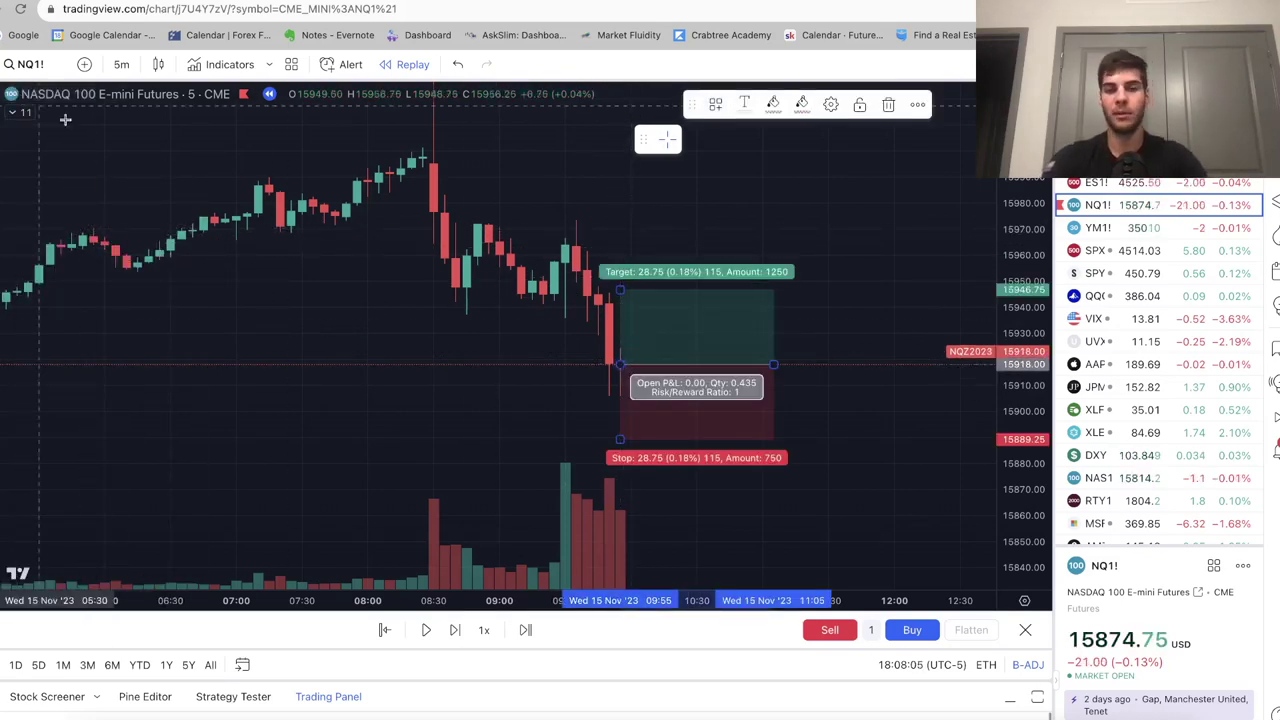
pyautogui.moveTo(541, 366); pyautogui.dragTo(511, 366)
pyautogui.click(591, 441)
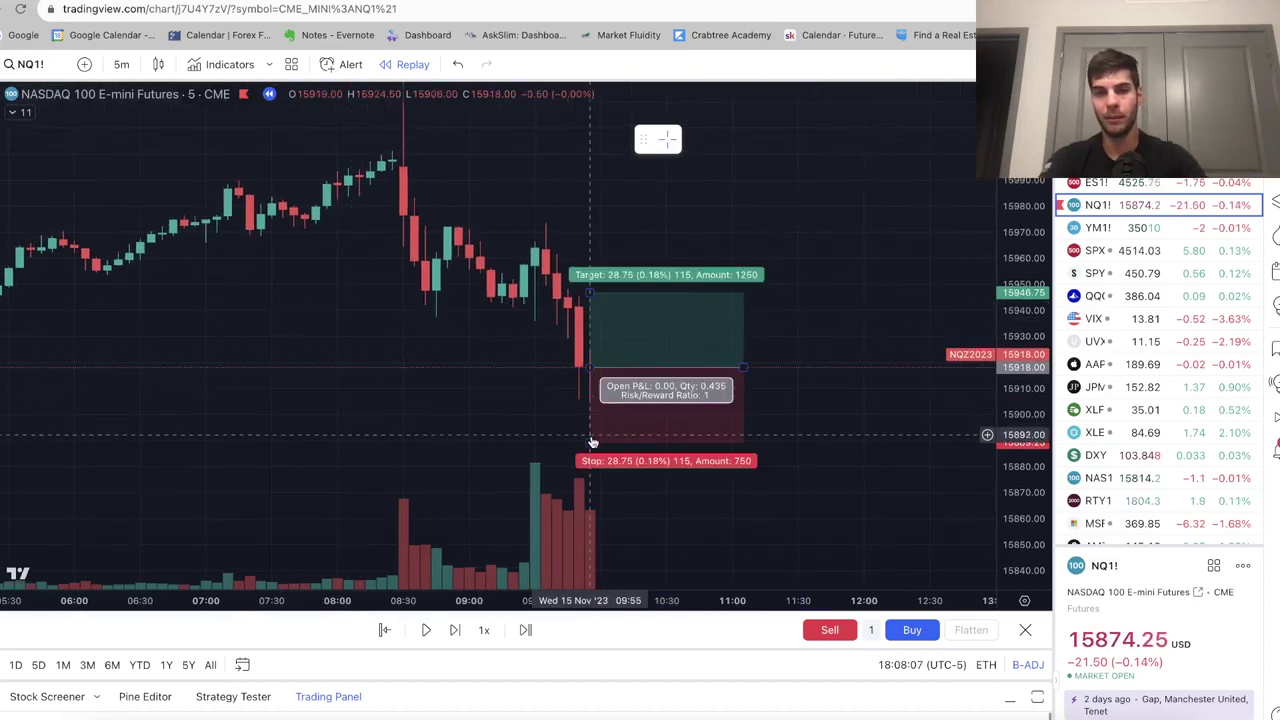
pyautogui.moveTo(591, 441); pyautogui.dragTo(595, 416)
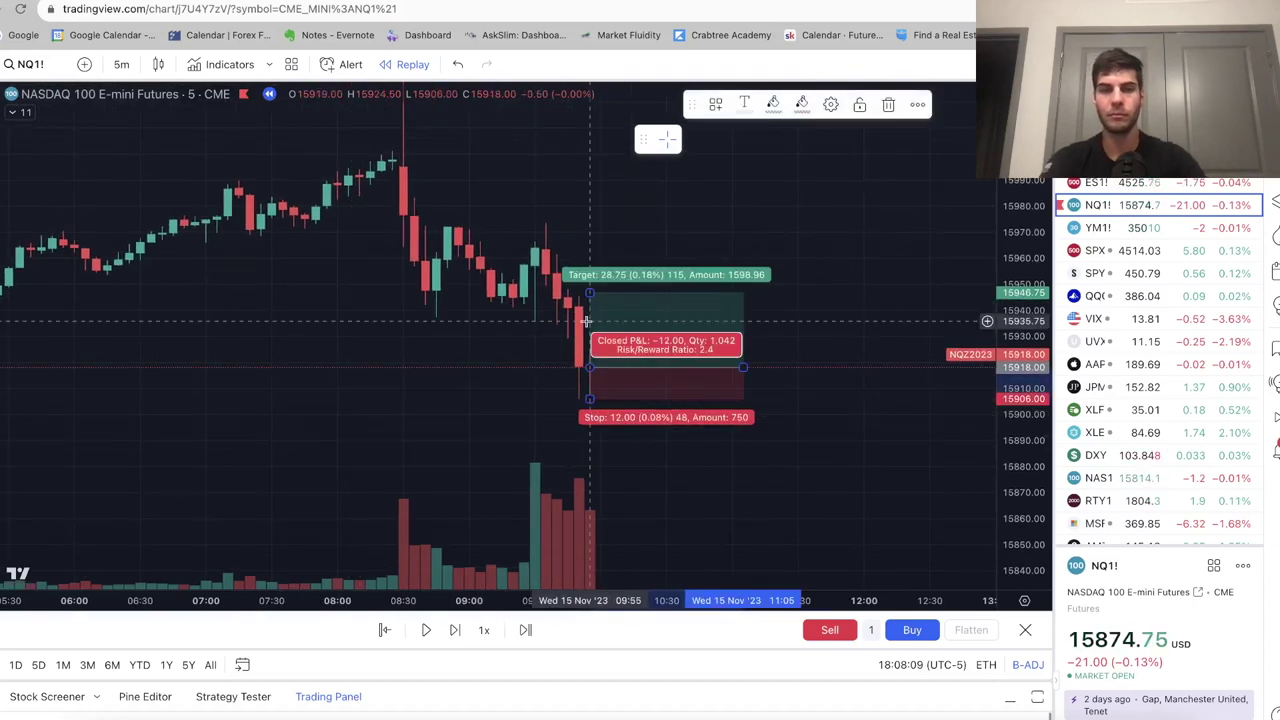
pyautogui.moveTo(590, 294); pyautogui.dragTo(590, 289)
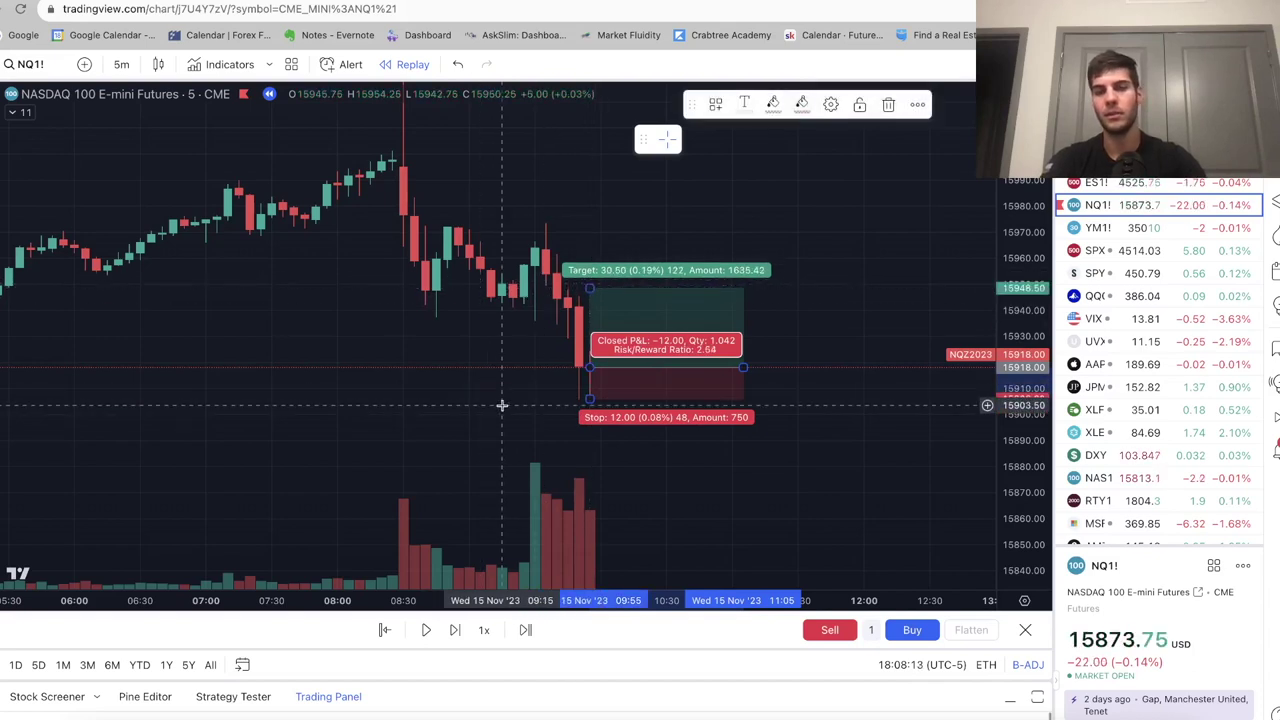
pyautogui.click(381, 467)
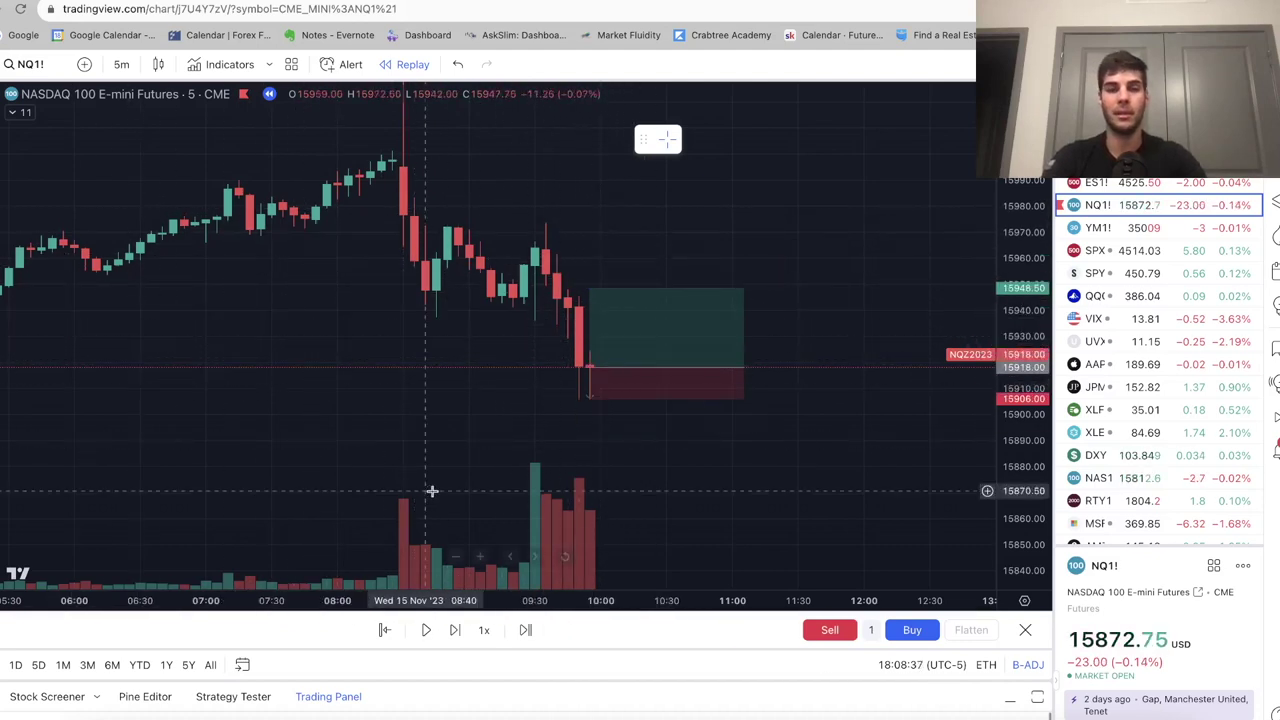
# Advance the bar replay candle by candle to the close of the 10:15 candle.
pyautogui.click(445, 634)
pyautogui.click(445, 633)
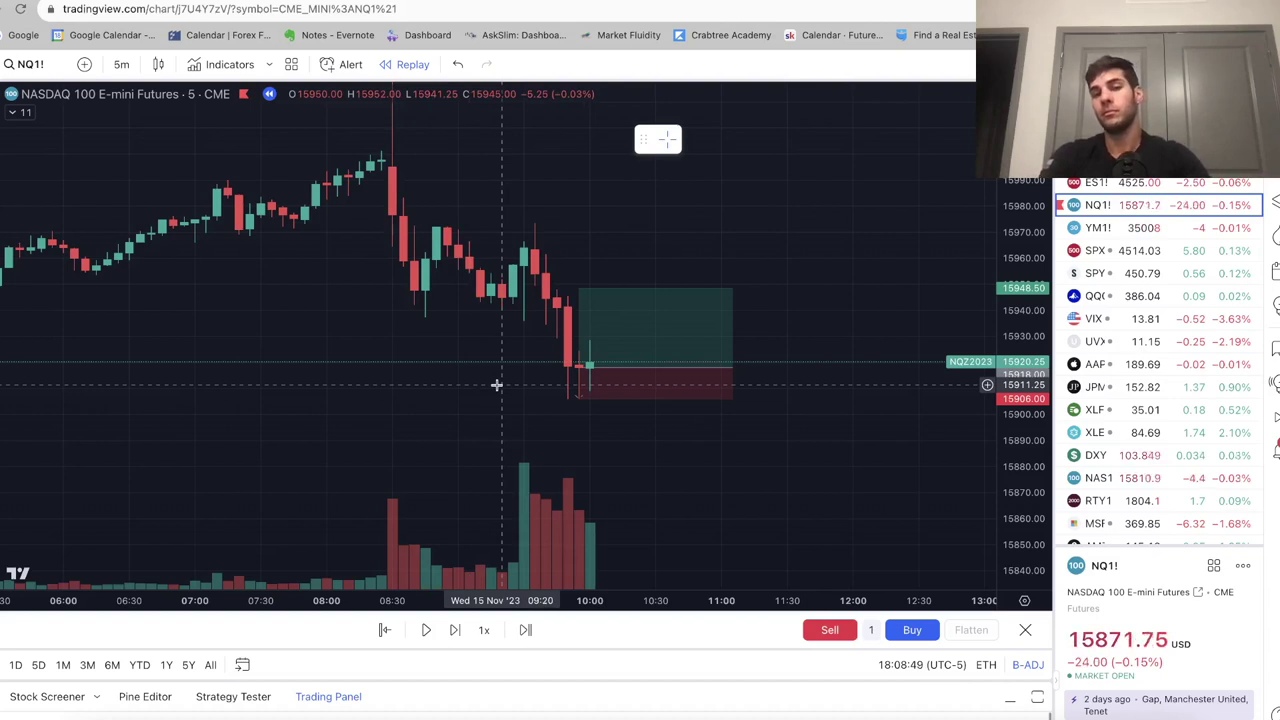
pyautogui.click(426, 630)
pyautogui.click(443, 632)
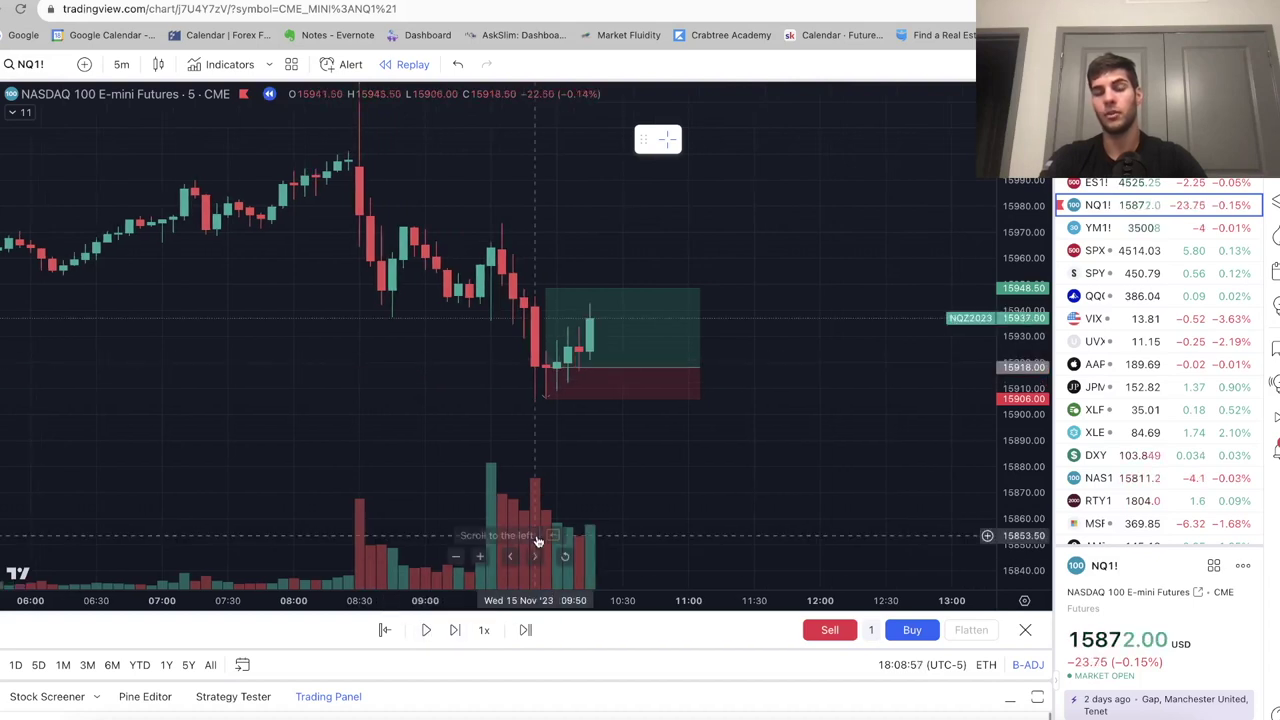
# Draw a second long position starting at 10:20 with entry 15928.25, stop 15905.25 and target 15974.50.
pyautogui.moveTo(569, 390)
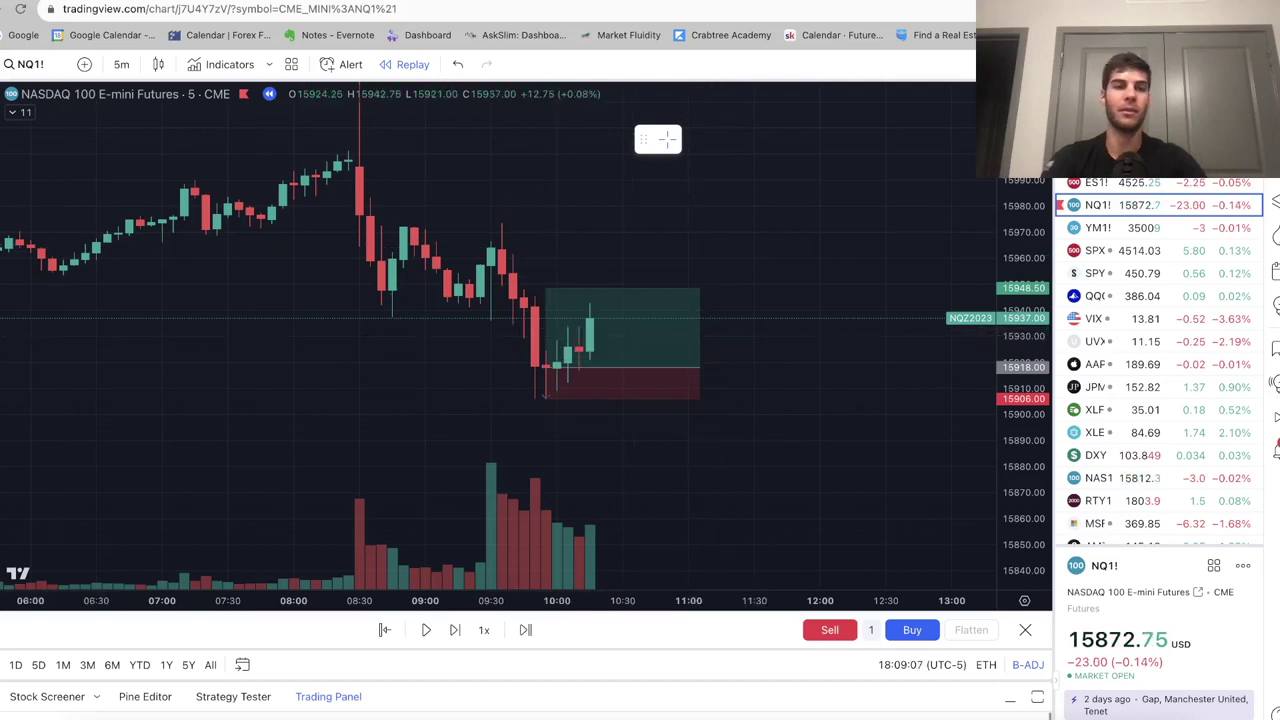
pyautogui.click(43, 225)
pyautogui.click(600, 341)
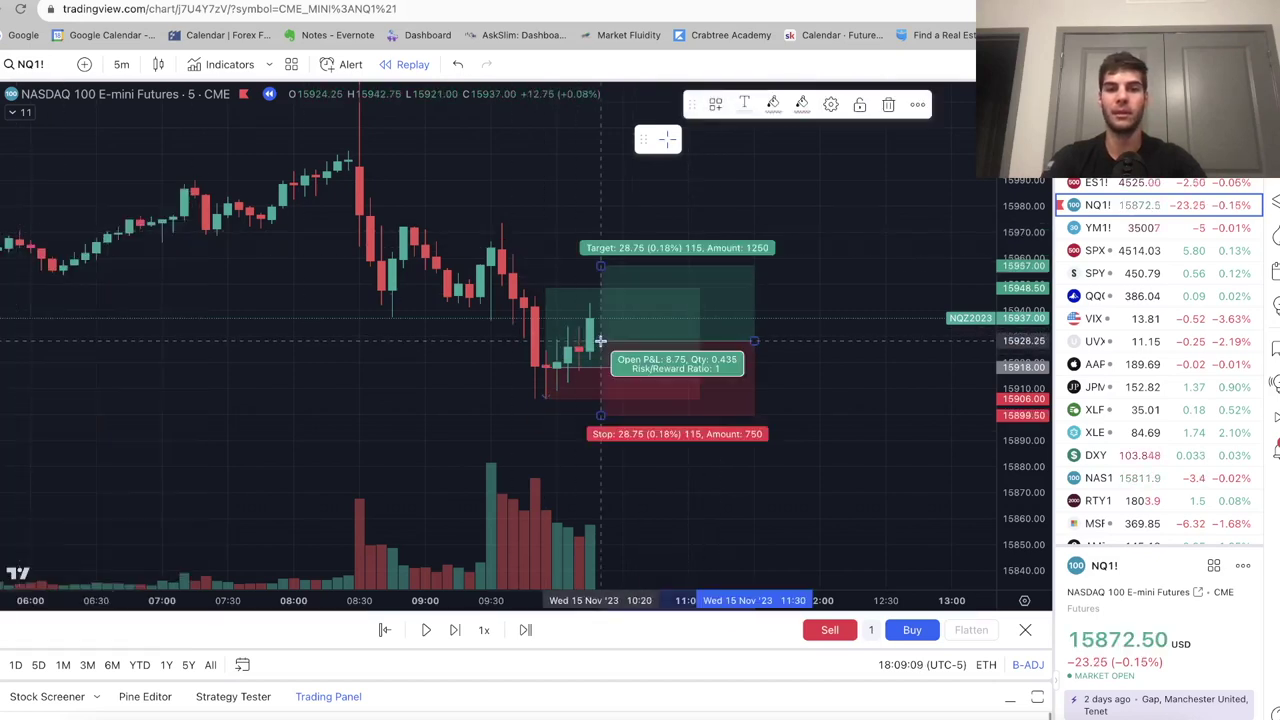
pyautogui.click(5, 105)
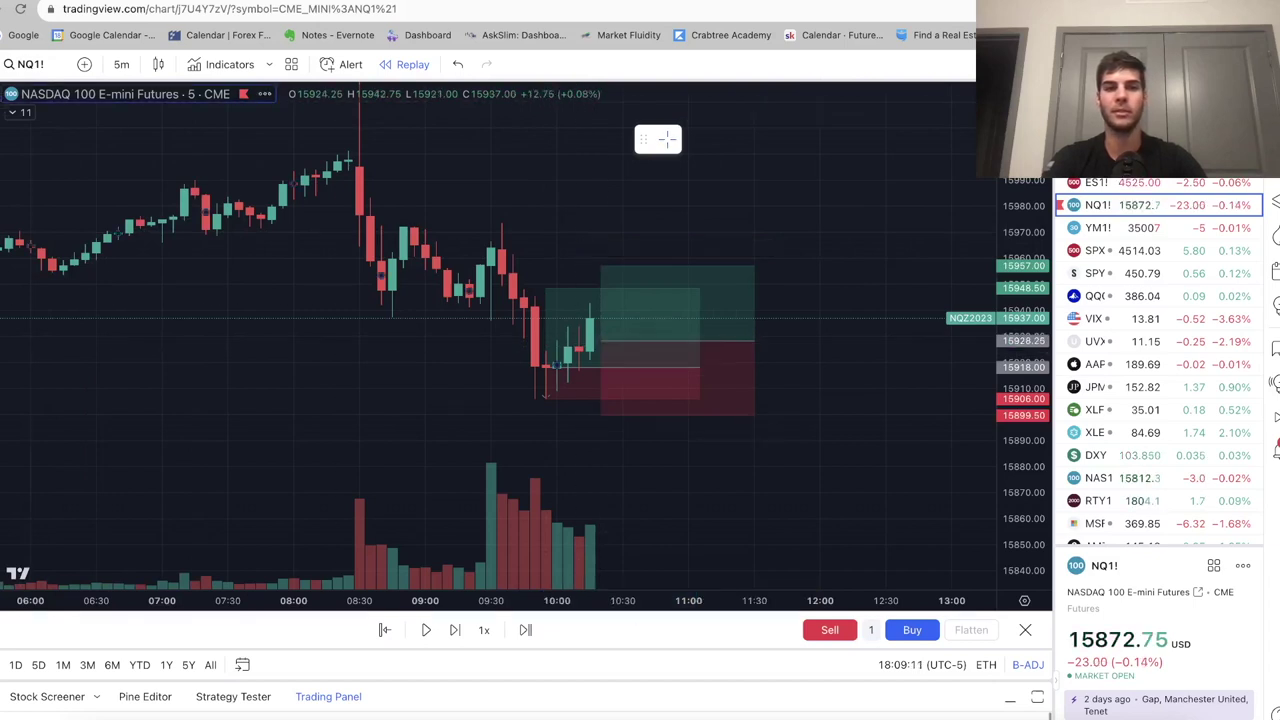
pyautogui.click(601, 416)
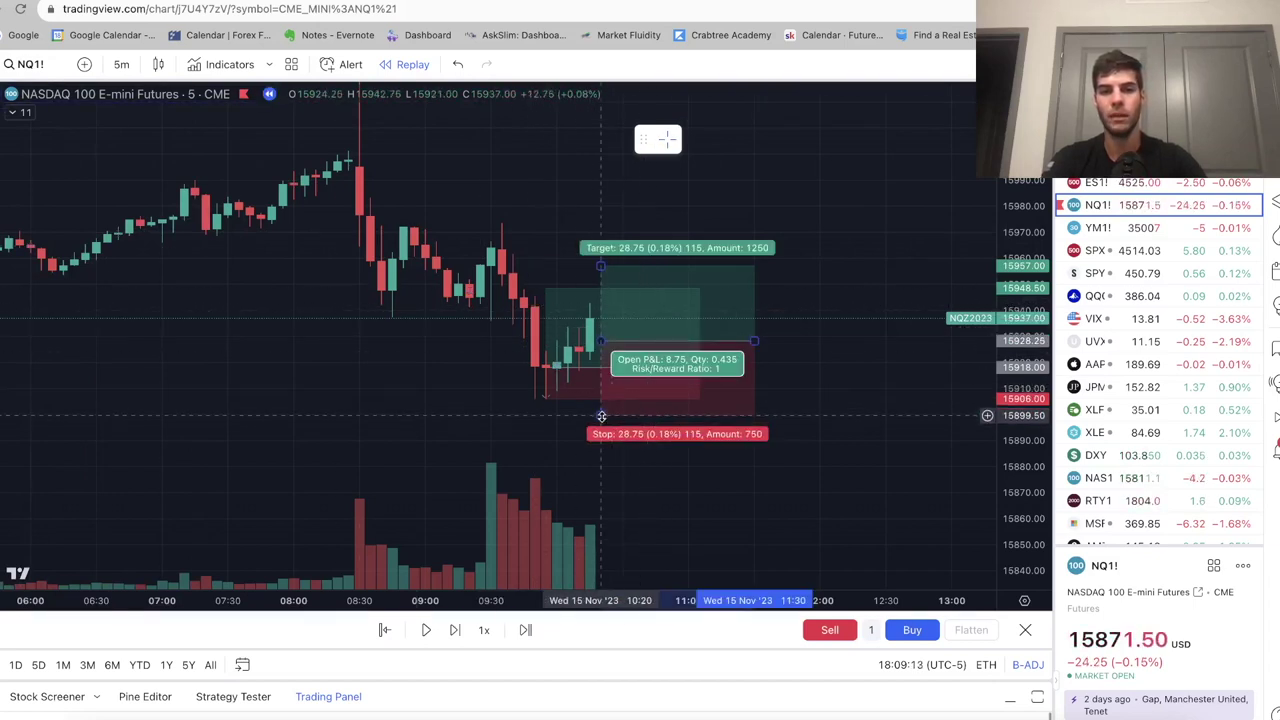
pyautogui.moveTo(601, 416); pyautogui.dragTo(601, 400)
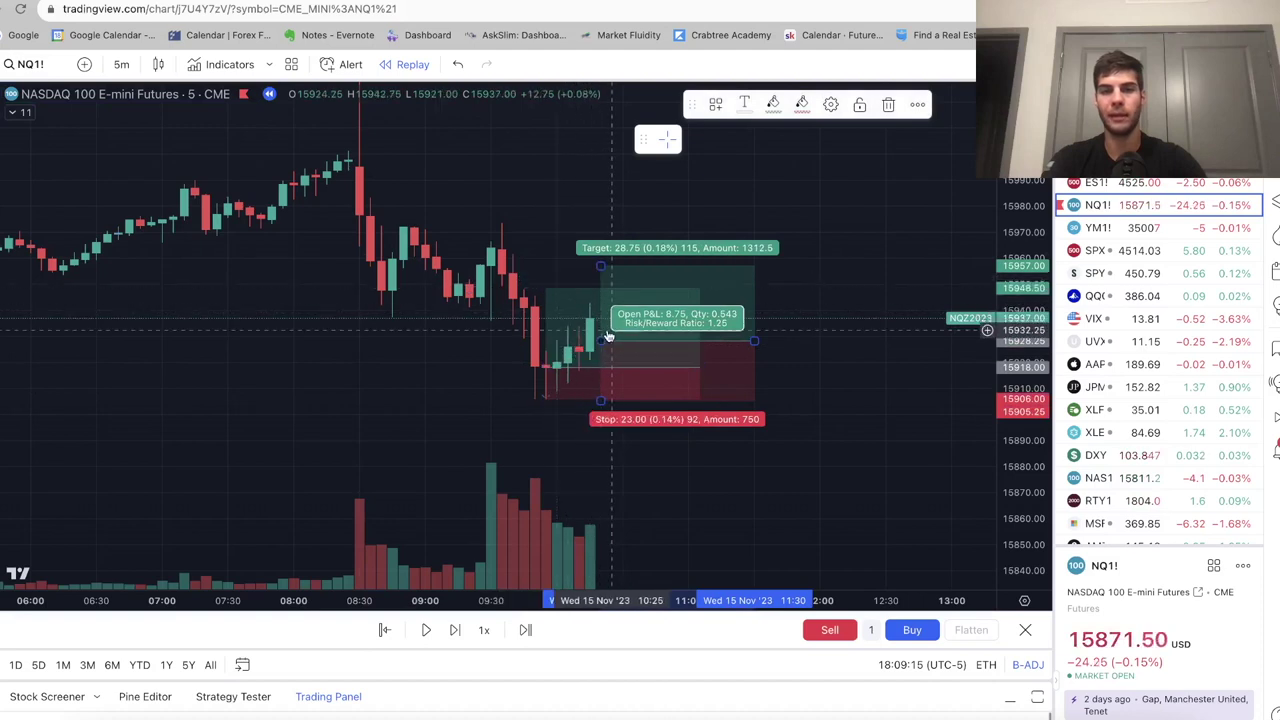
pyautogui.moveTo(598, 267)
pyautogui.mouseDown()
pyautogui.moveTo(597, 243)
pyautogui.moveTo(596, 300)
pyautogui.moveTo(593, 221)
pyautogui.mouseUp()
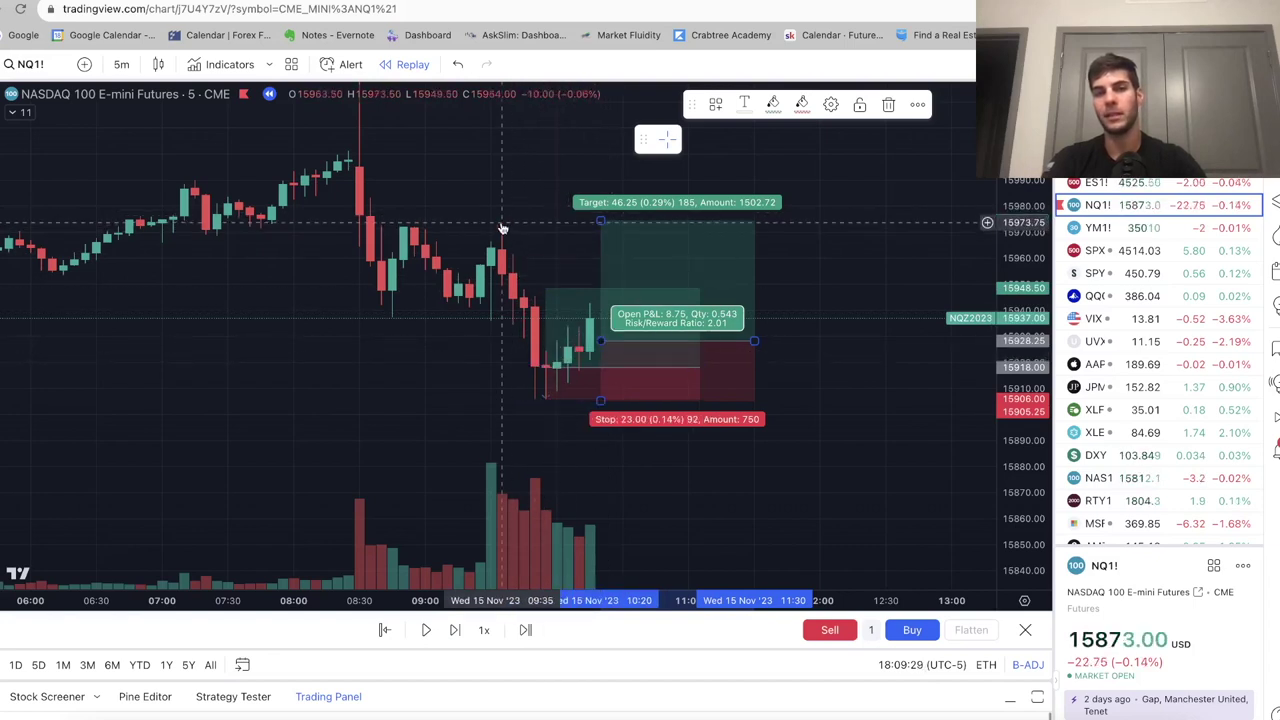
# Advance the bar replay through the 10:20 candle and check the first long position's target and stop figures.
pyautogui.click(453, 630)
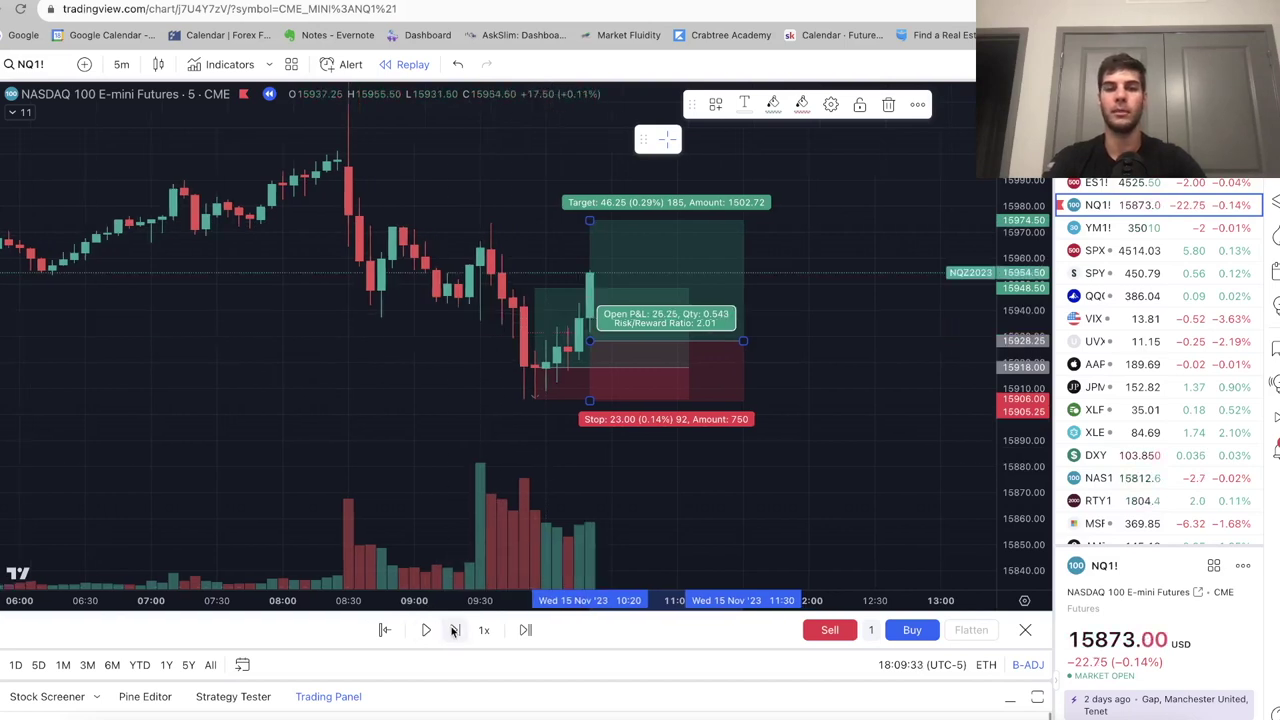
pyautogui.click(383, 480)
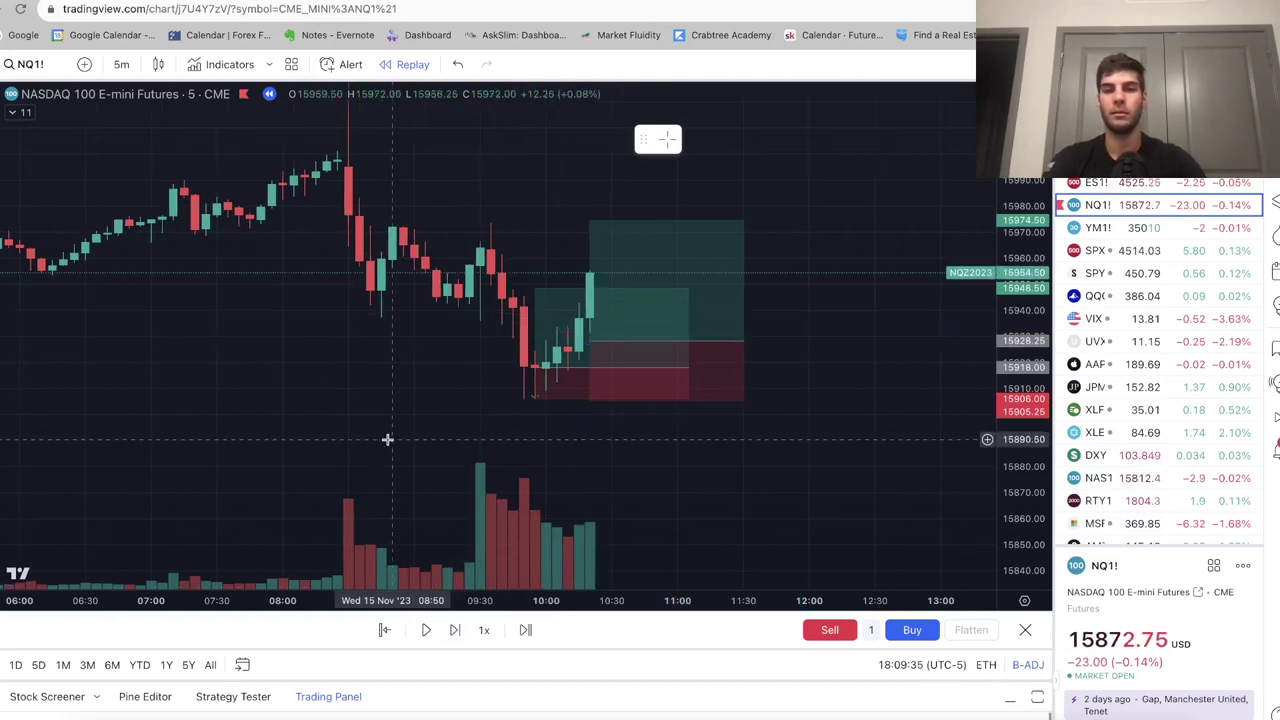
pyautogui.click(548, 362)
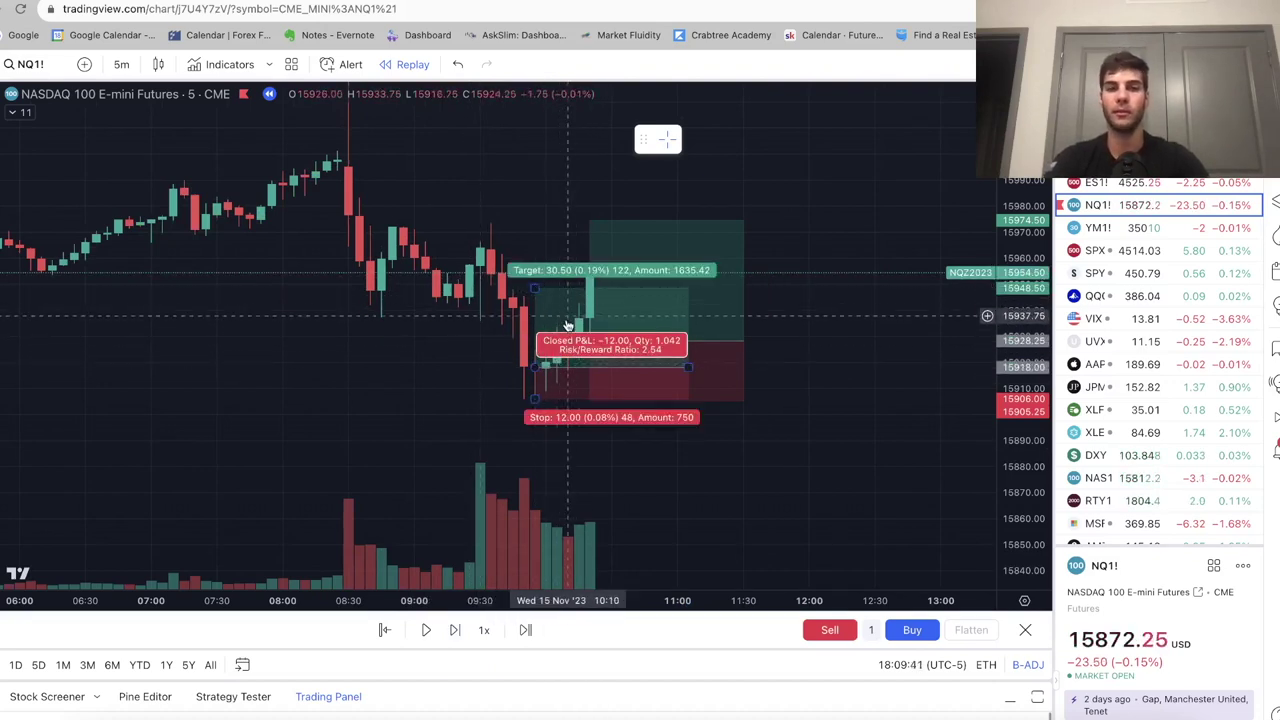
pyautogui.click(505, 340)
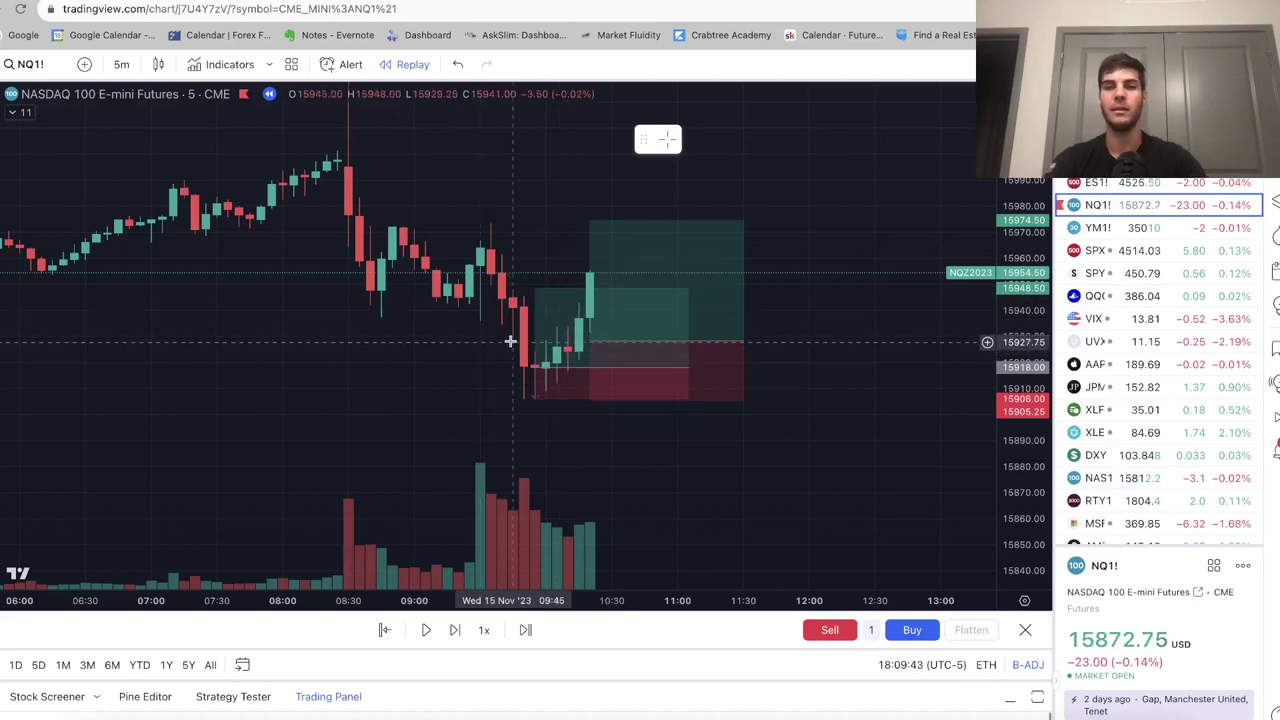
# Add the chart note "+30pts half size x 2 contracts = +$600 USD" below the first long position.
pyautogui.click(294, 400)
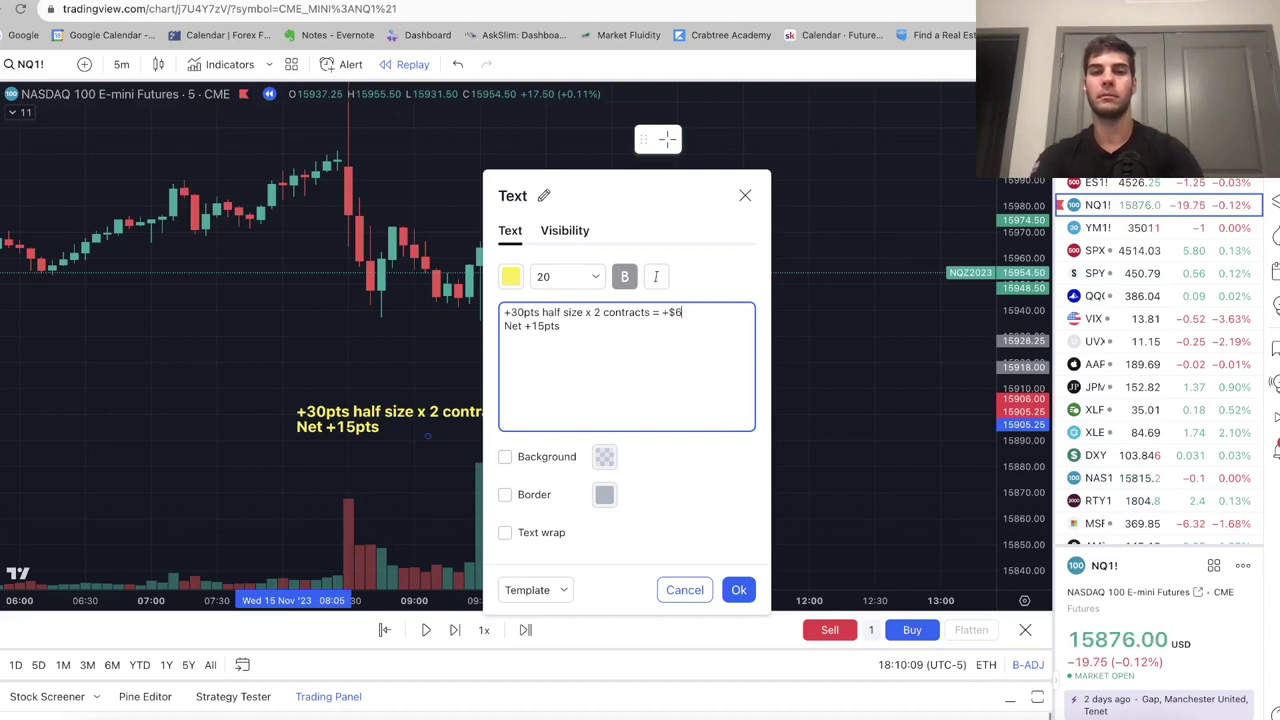
pyautogui.write('USD')
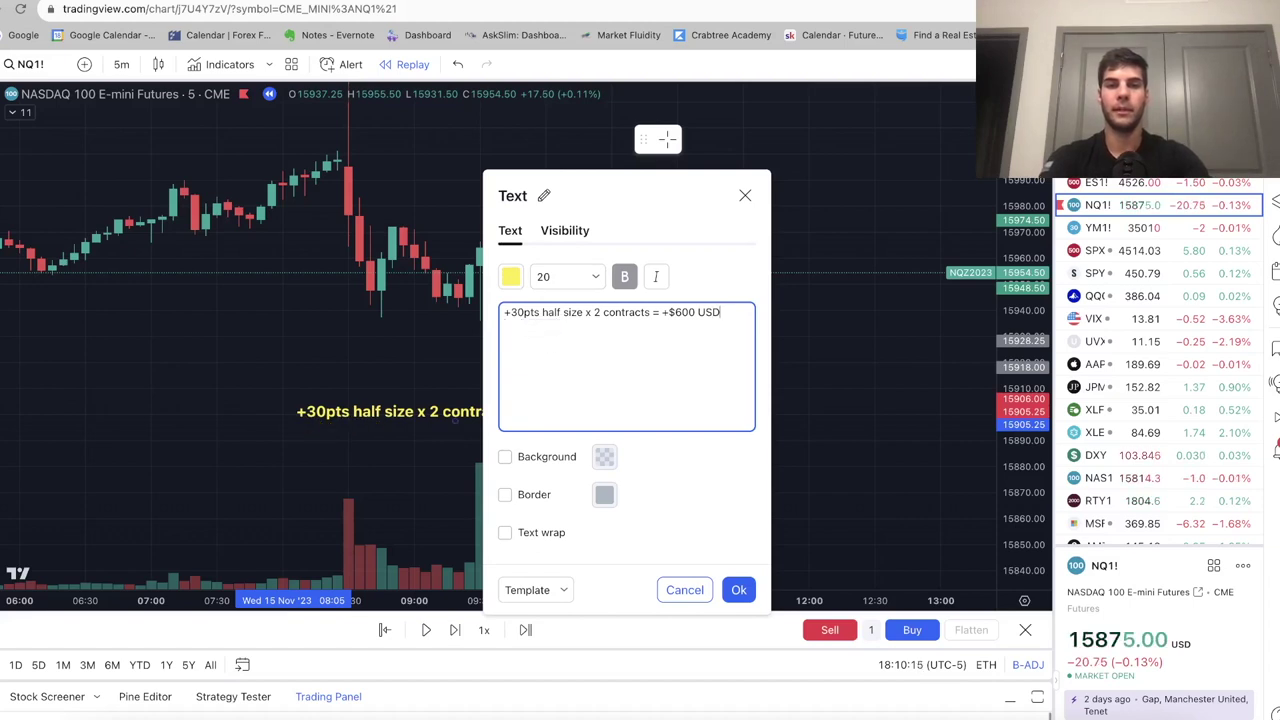
pyautogui.click(733, 588)
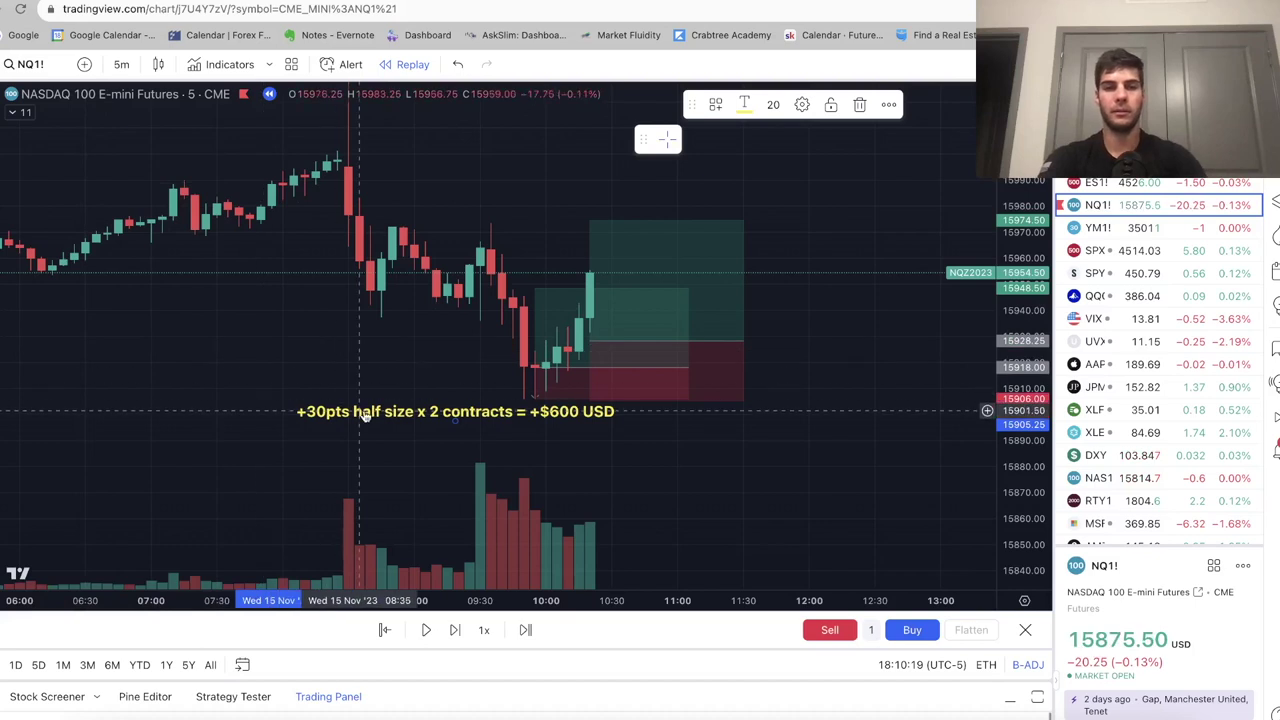
# Move the +$600 USD note left beneath the earlier candles and delete the second long position.
pyautogui.moveTo(367, 417); pyautogui.dragTo(203, 421)
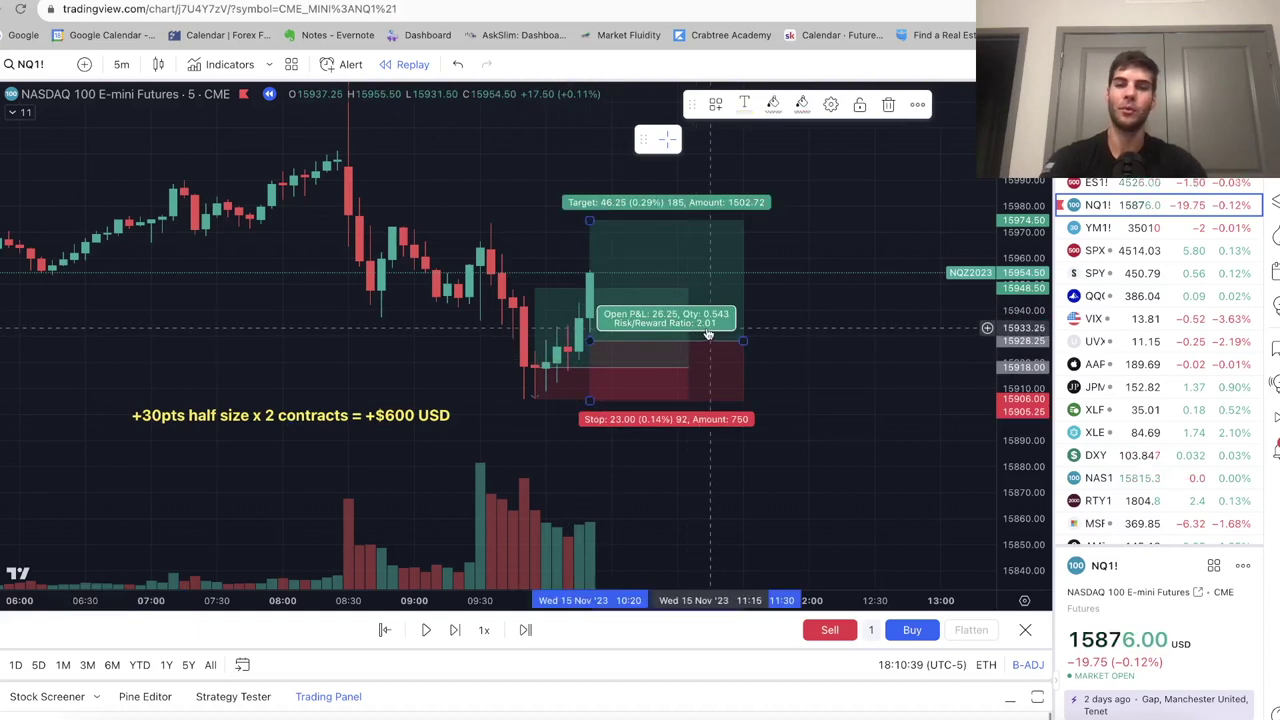
pyautogui.press('Delete')
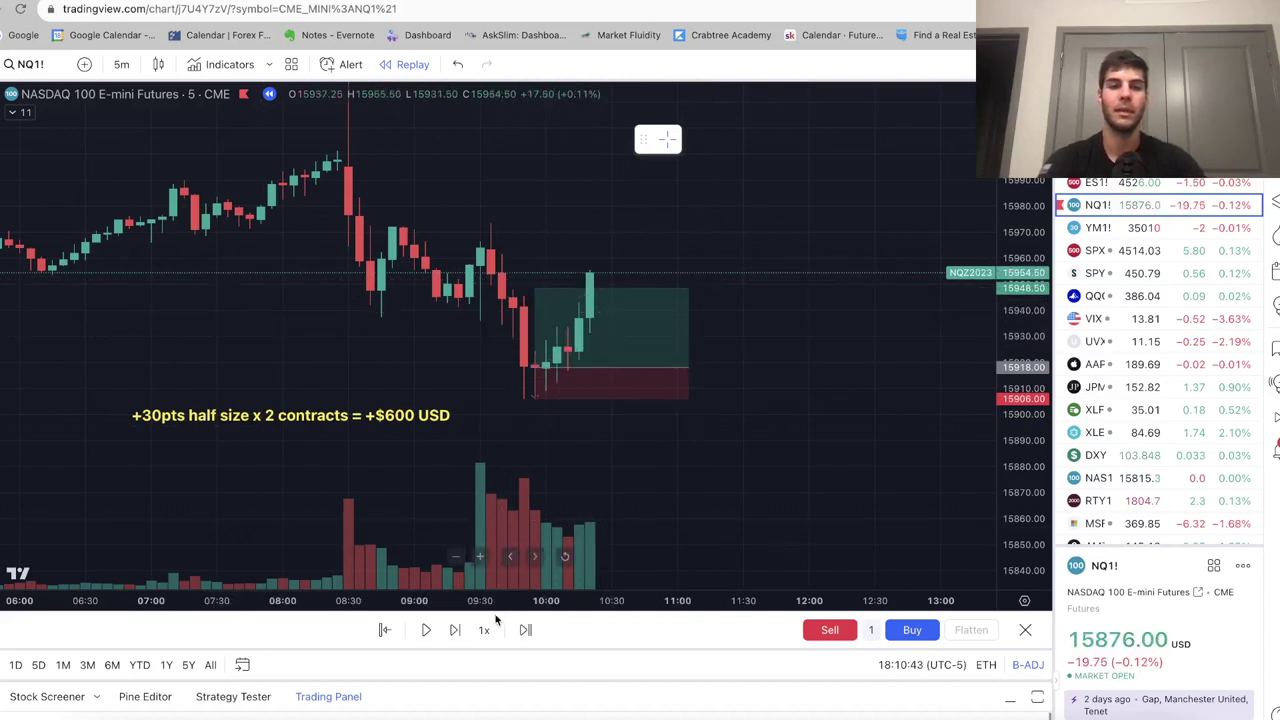
# Advance the replay to the 10:25 candle and draw a long position there with entry 15937.25, stop 15906.25 and target 15974.00.
pyautogui.click(452, 630)
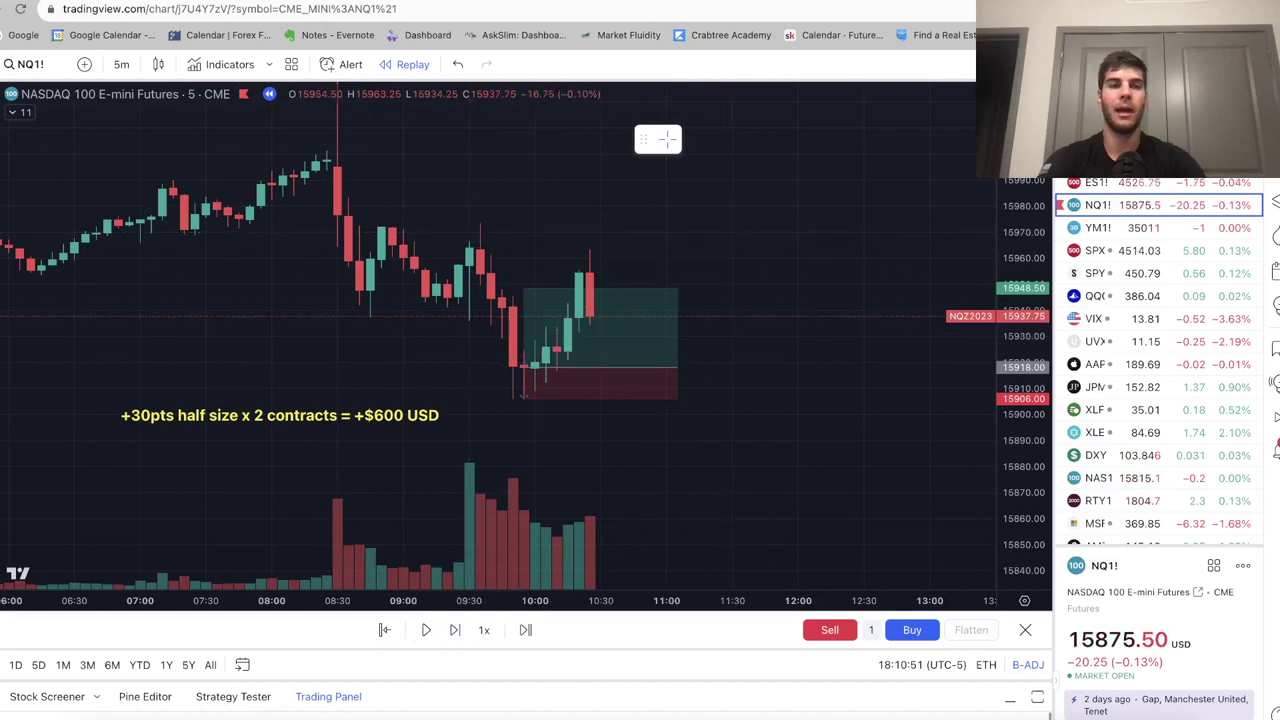
pyautogui.click(25, 258)
pyautogui.click(40, 229)
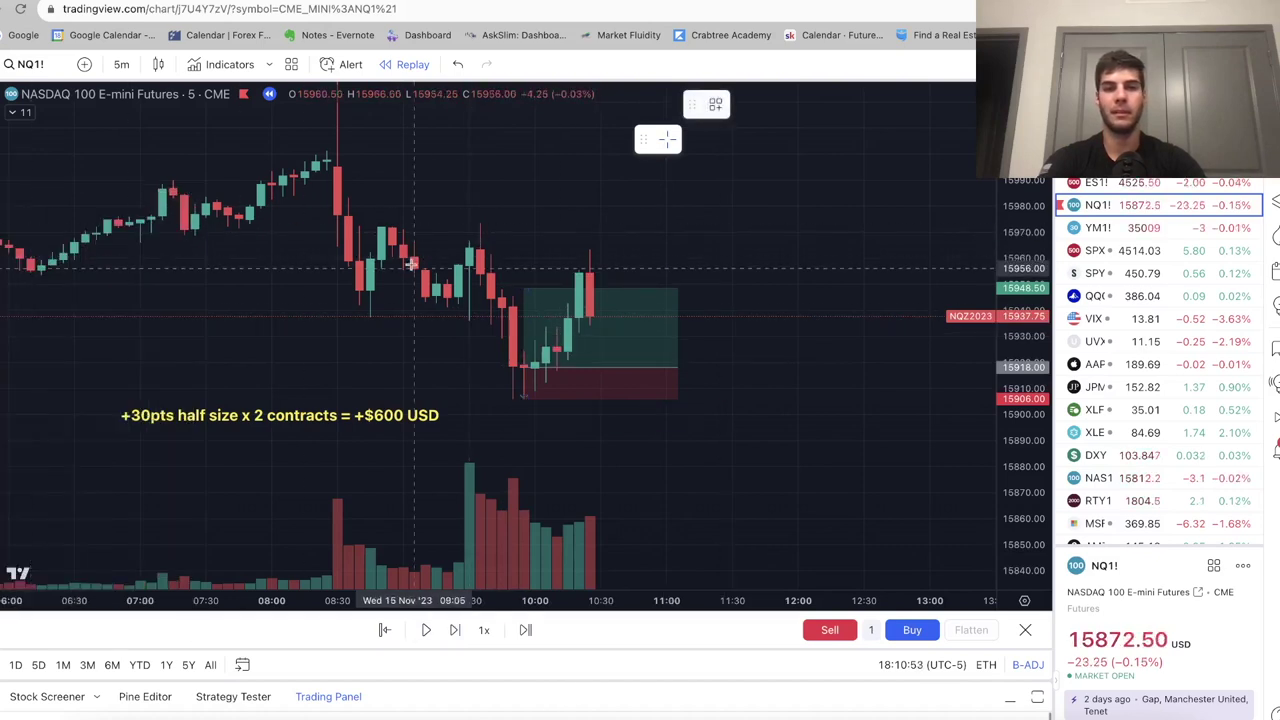
pyautogui.click(621, 318)
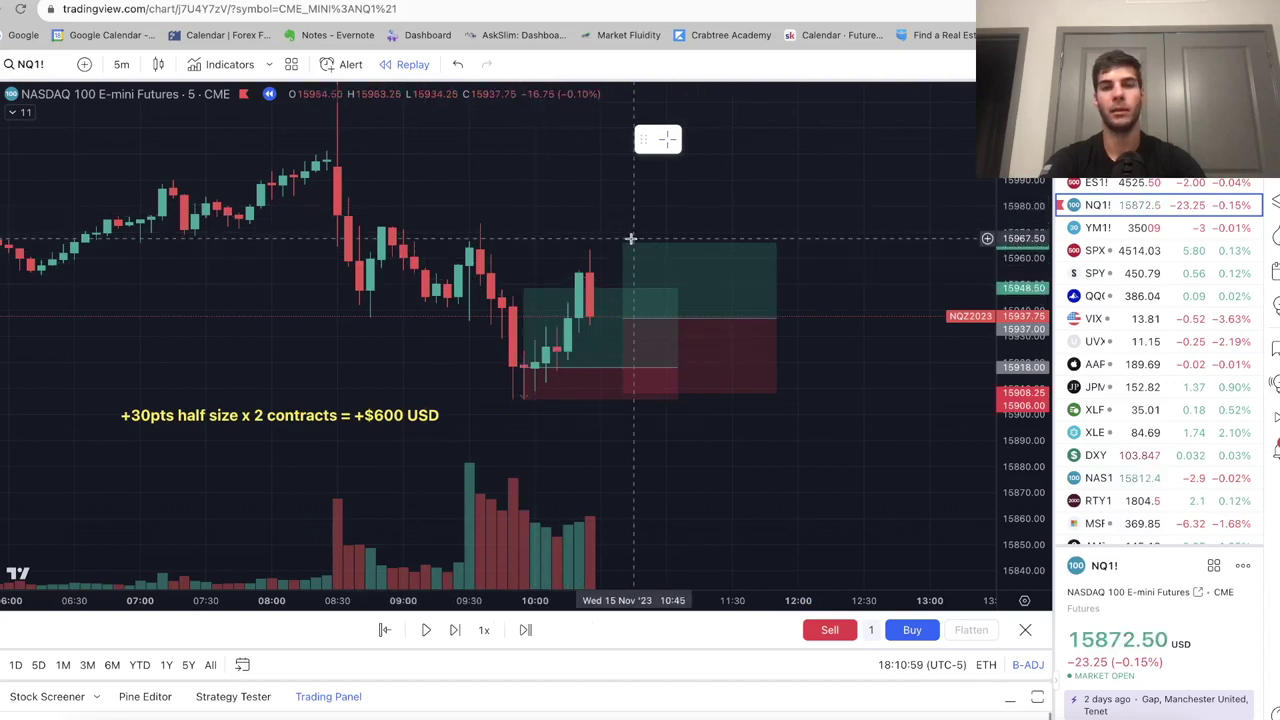
pyautogui.moveTo(623, 243); pyautogui.dragTo(623, 222)
pyautogui.click(614, 383)
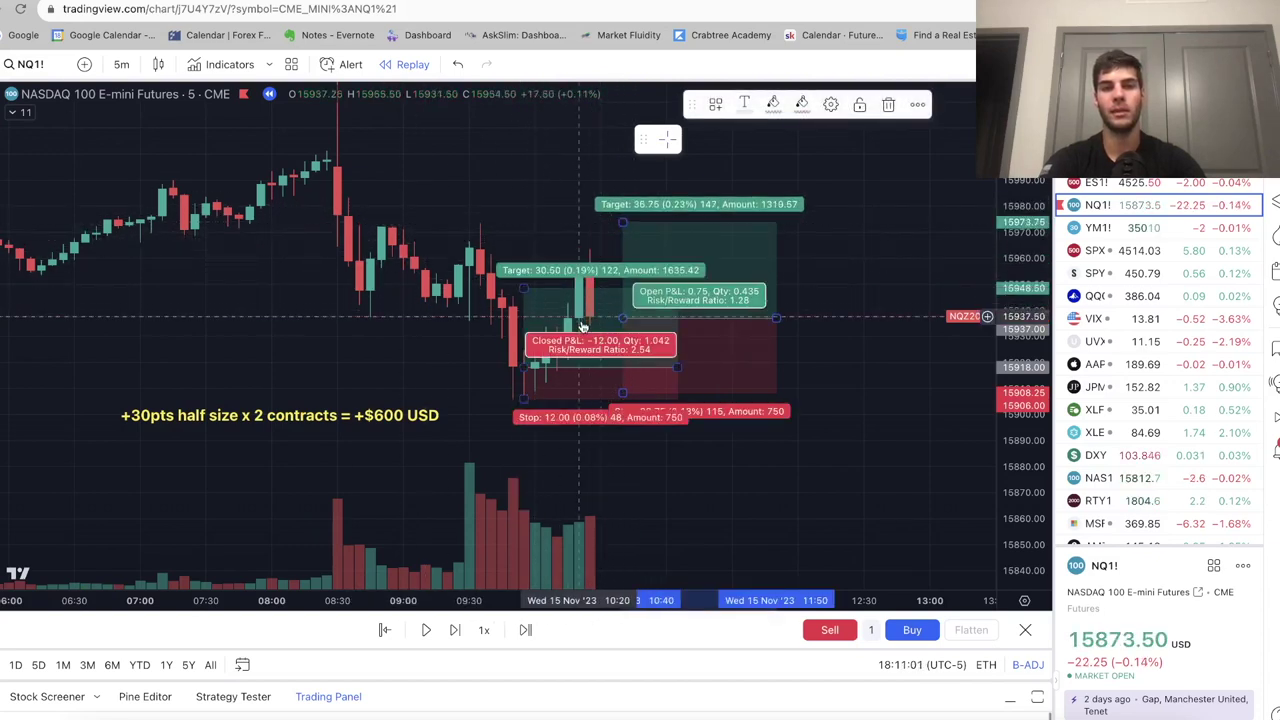
pyautogui.moveTo(622, 392)
pyautogui.mouseDown()
pyautogui.moveTo(620, 381)
pyautogui.moveTo(622, 399)
pyautogui.mouseUp()
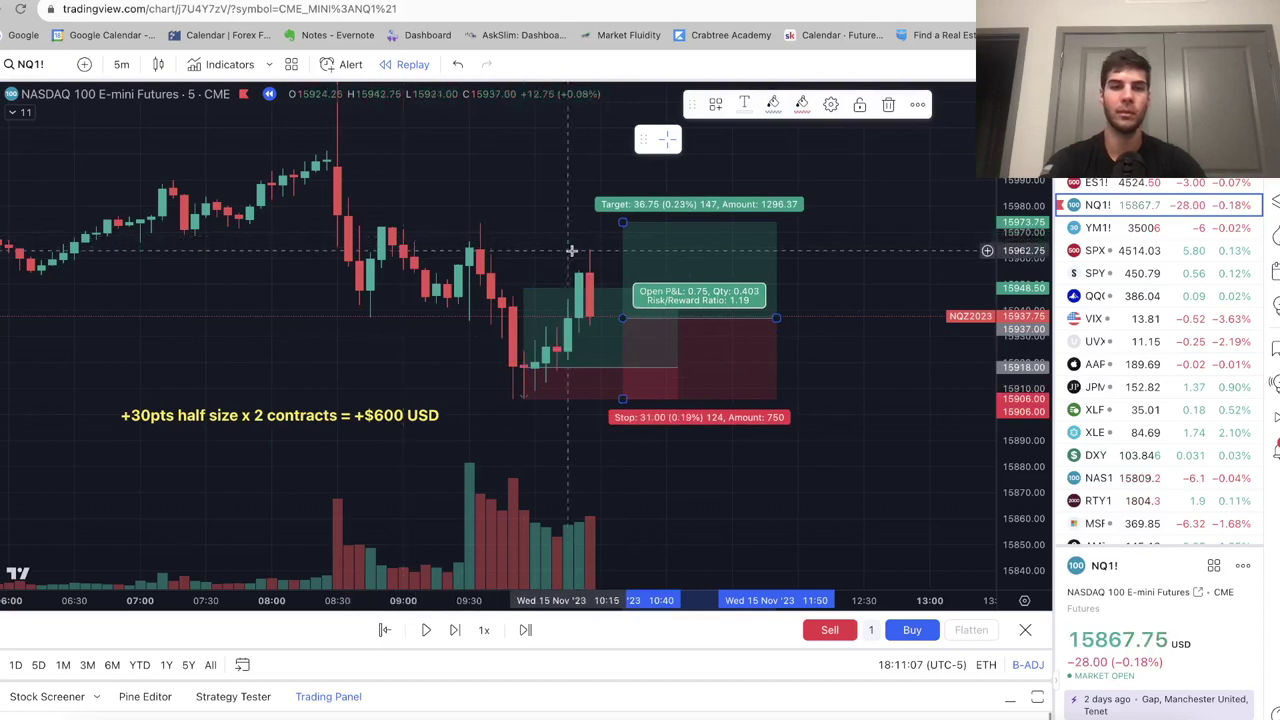
pyautogui.click(12, 117)
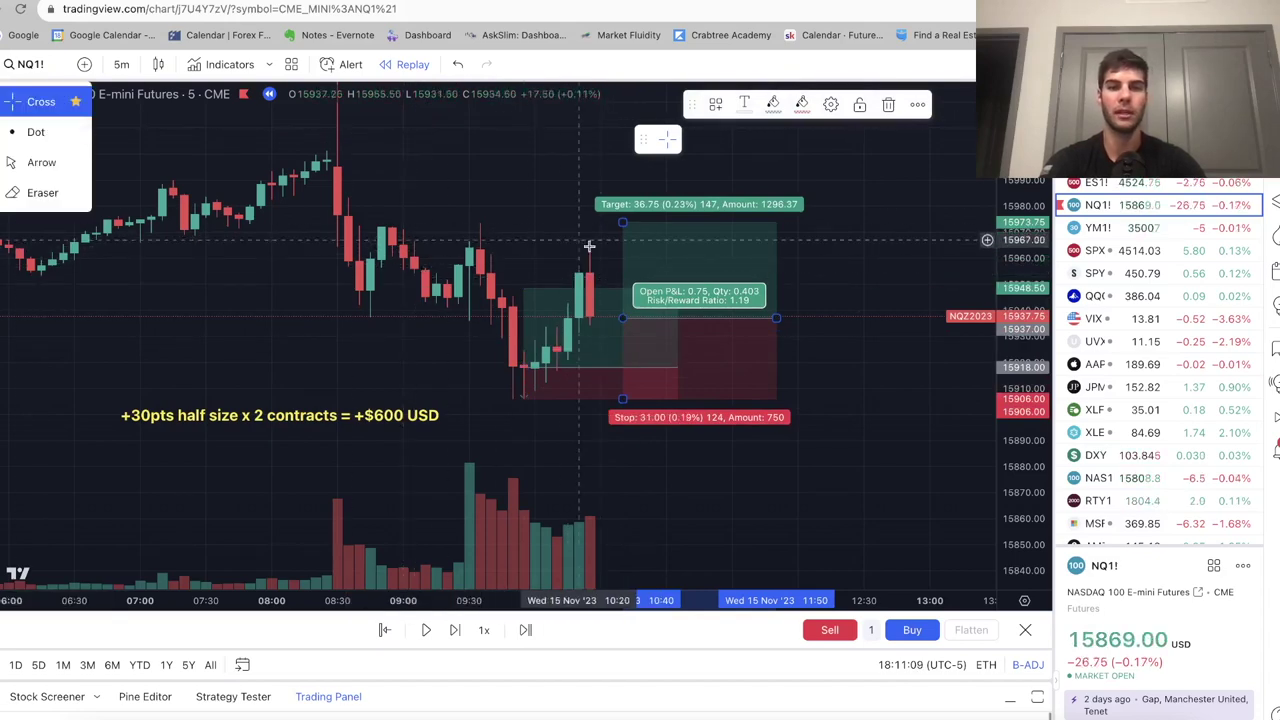
pyautogui.moveTo(657, 289); pyautogui.dragTo(625, 288)
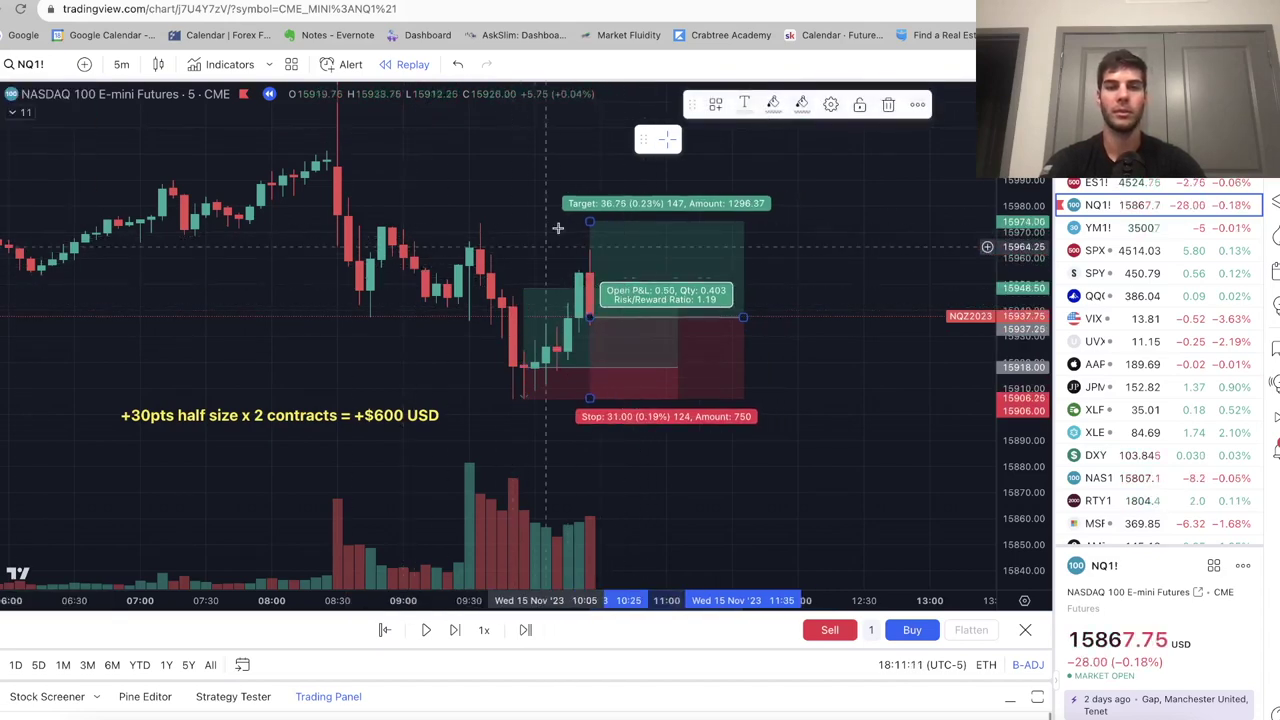
# Advance the bar replay candle by candle to the close of the 10:50 candle.
pyautogui.click(455, 630)
pyautogui.click(455, 630)
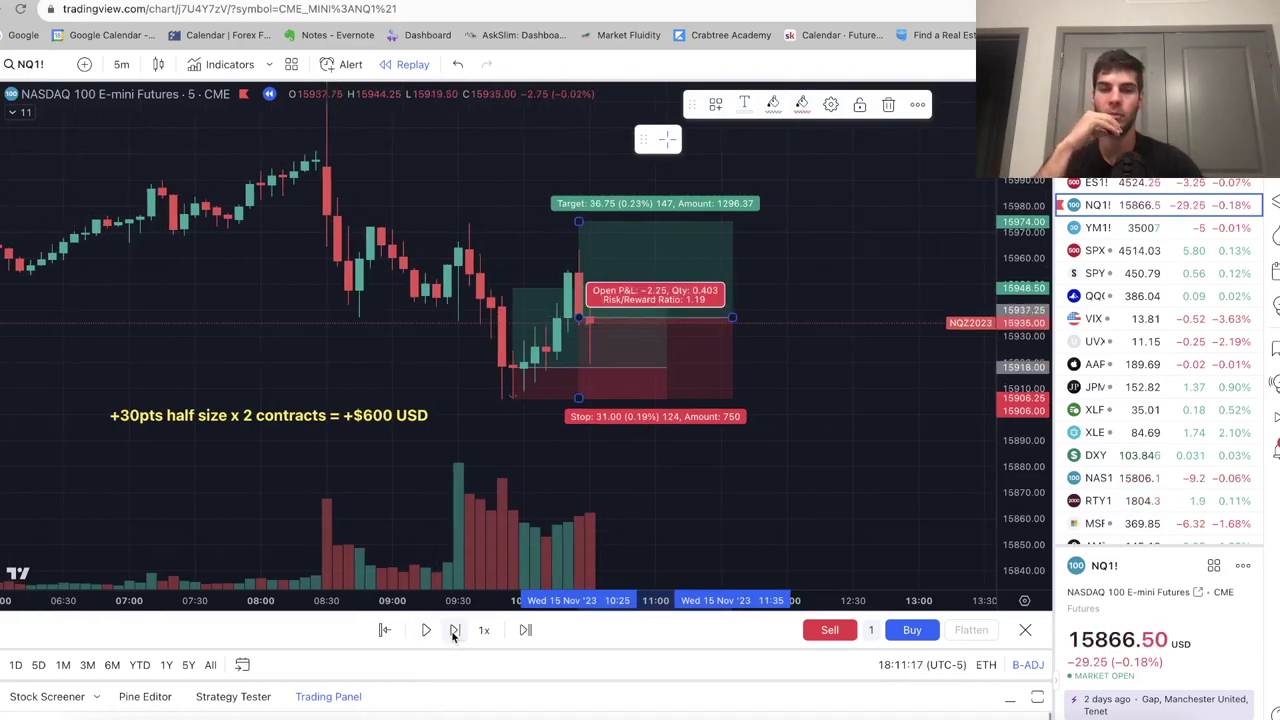
pyautogui.click(674, 460)
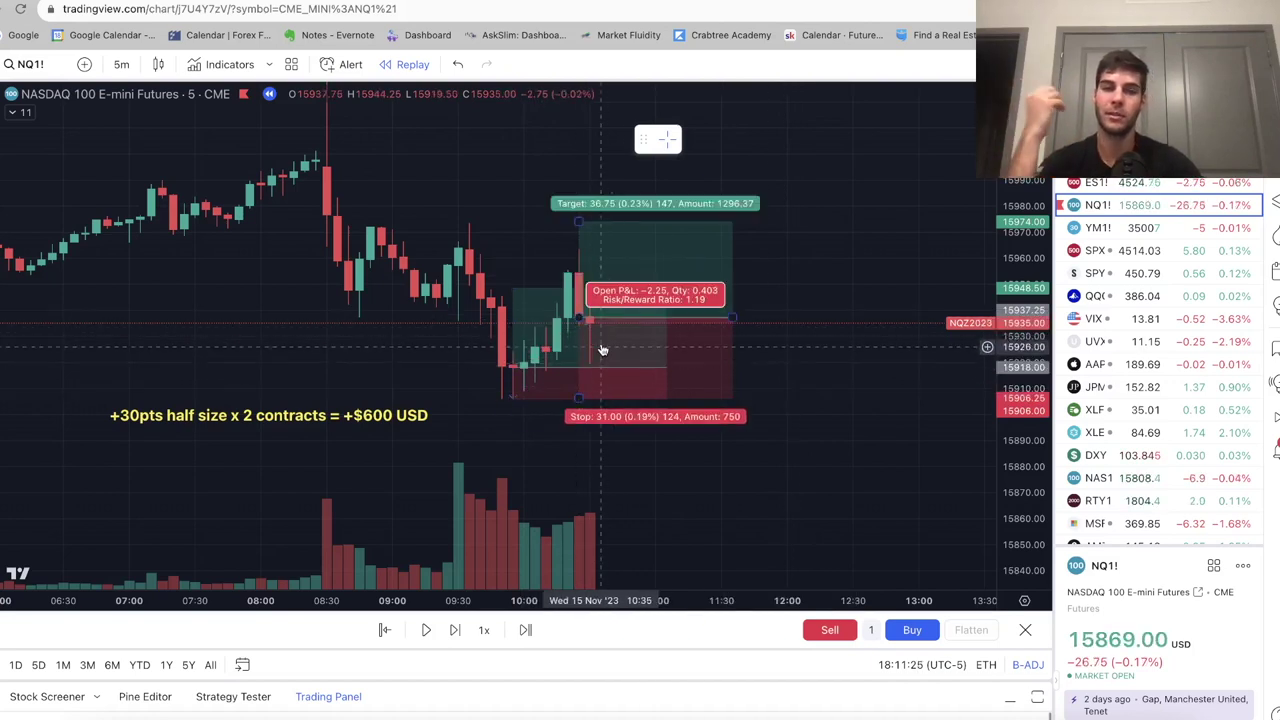
pyautogui.click(452, 630)
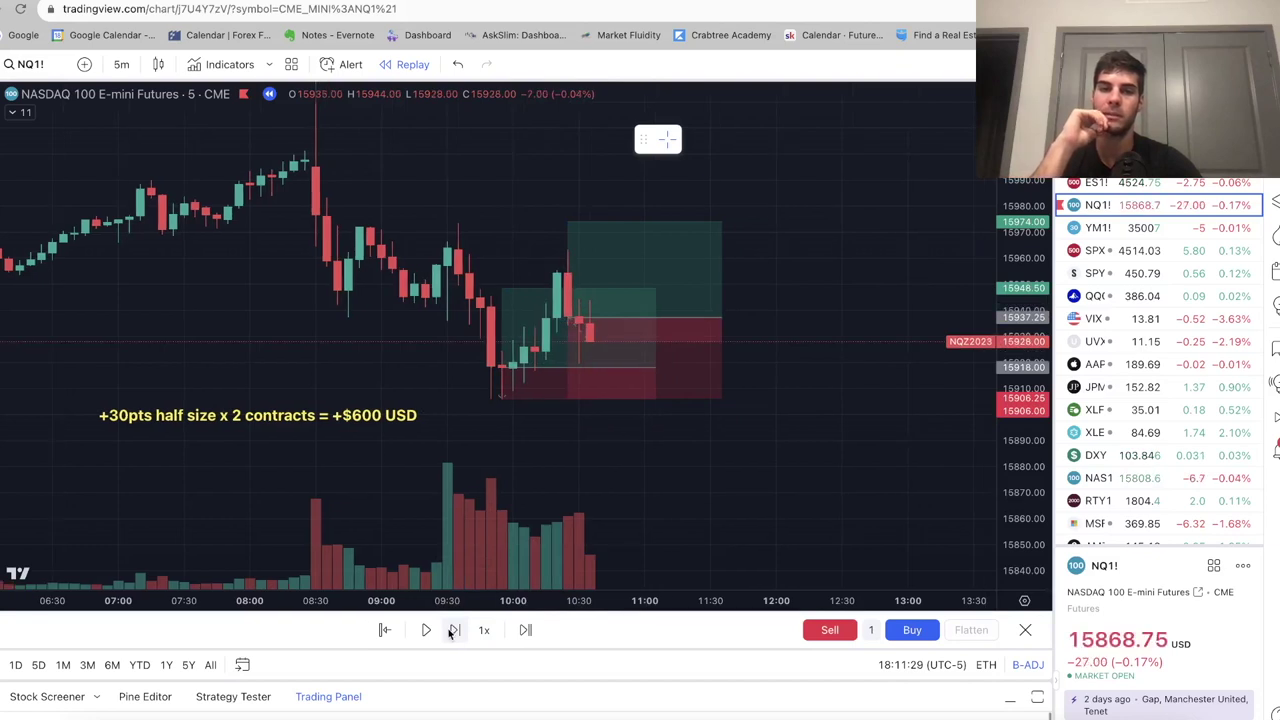
pyautogui.click(452, 630)
pyautogui.click(452, 630)
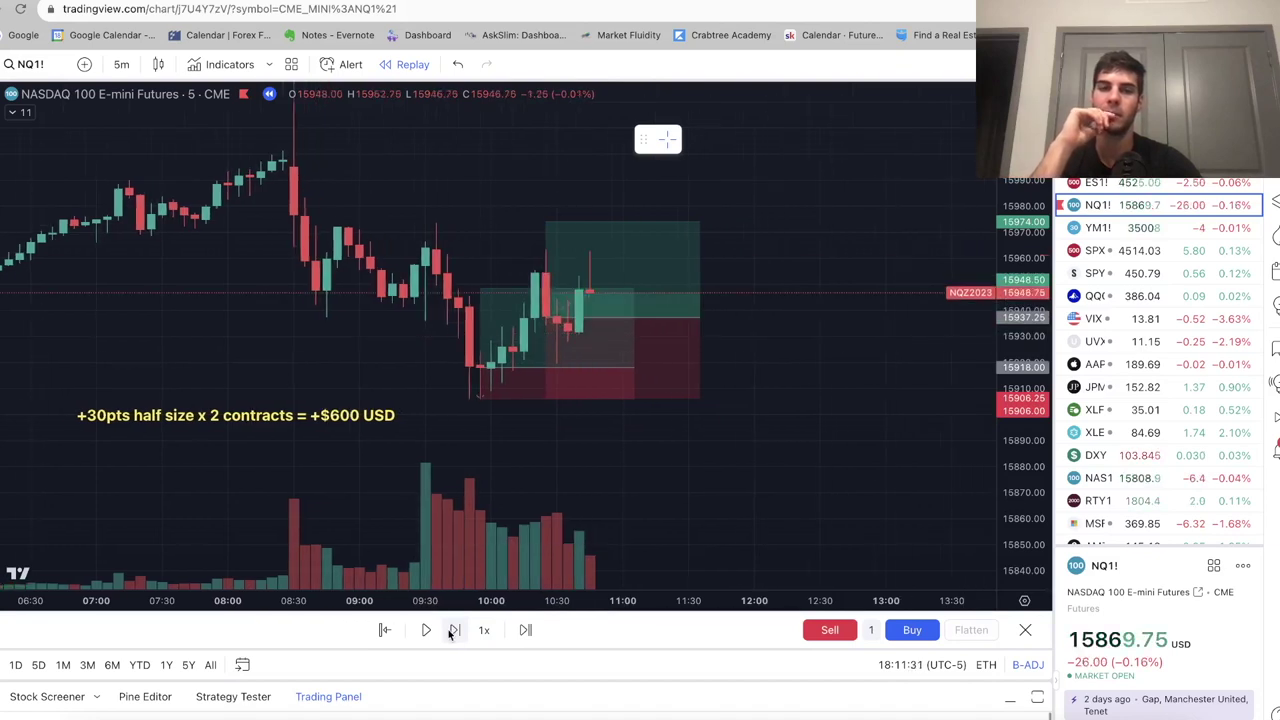
pyautogui.click(452, 630)
pyautogui.click(452, 630)
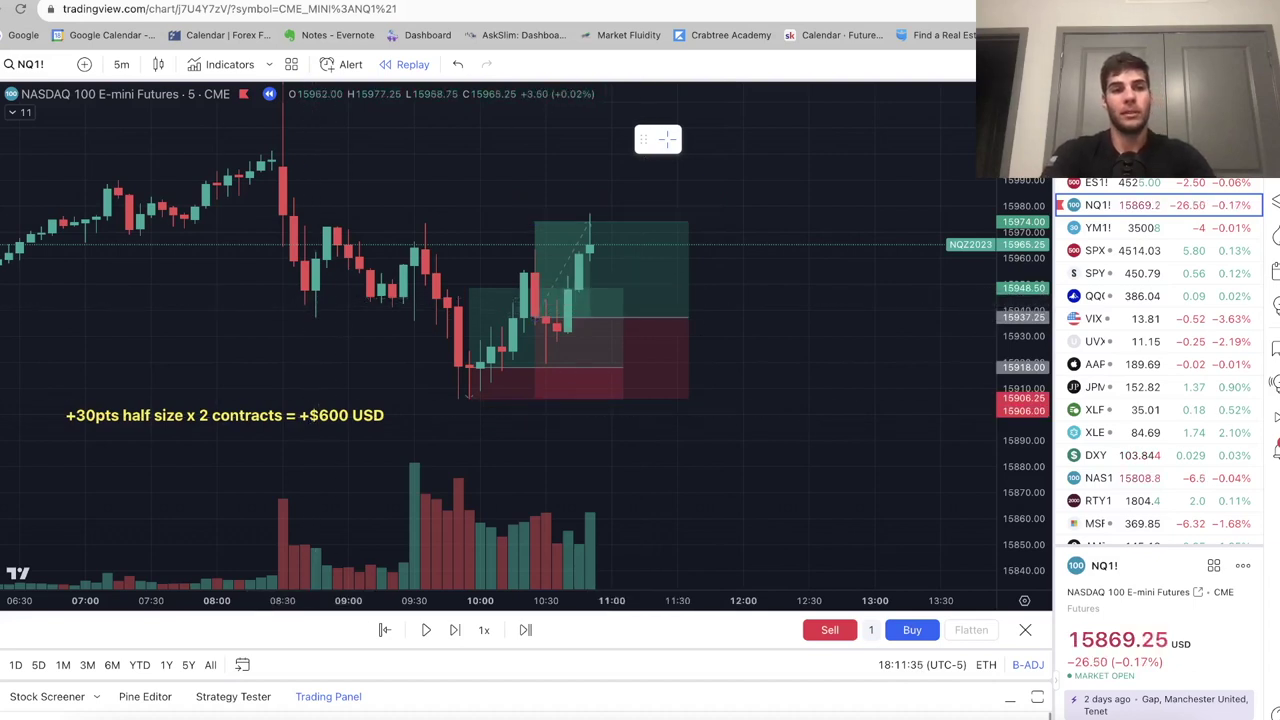
# Add the chart note "+36pts half size x 2 contracts = +$720 USD" below the +$600 USD note.
pyautogui.click(94, 455)
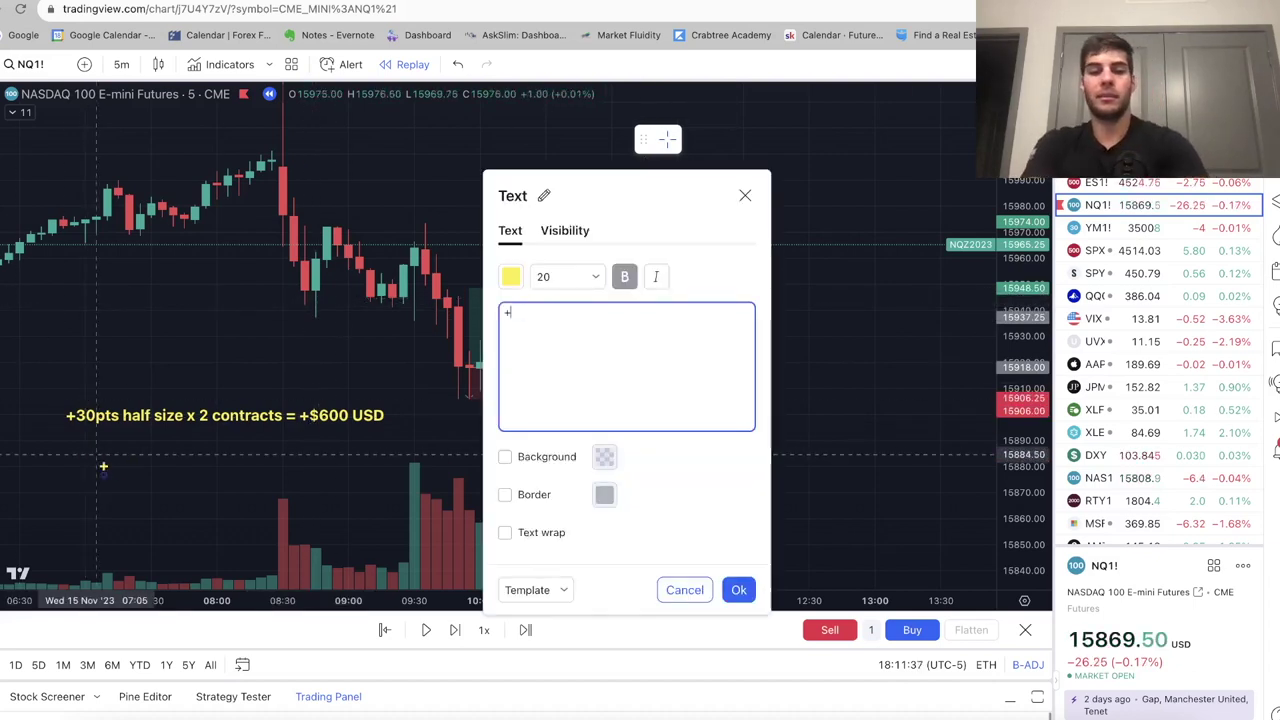
pyautogui.write('+36pts half size x 2 contracts = +$720 USD')
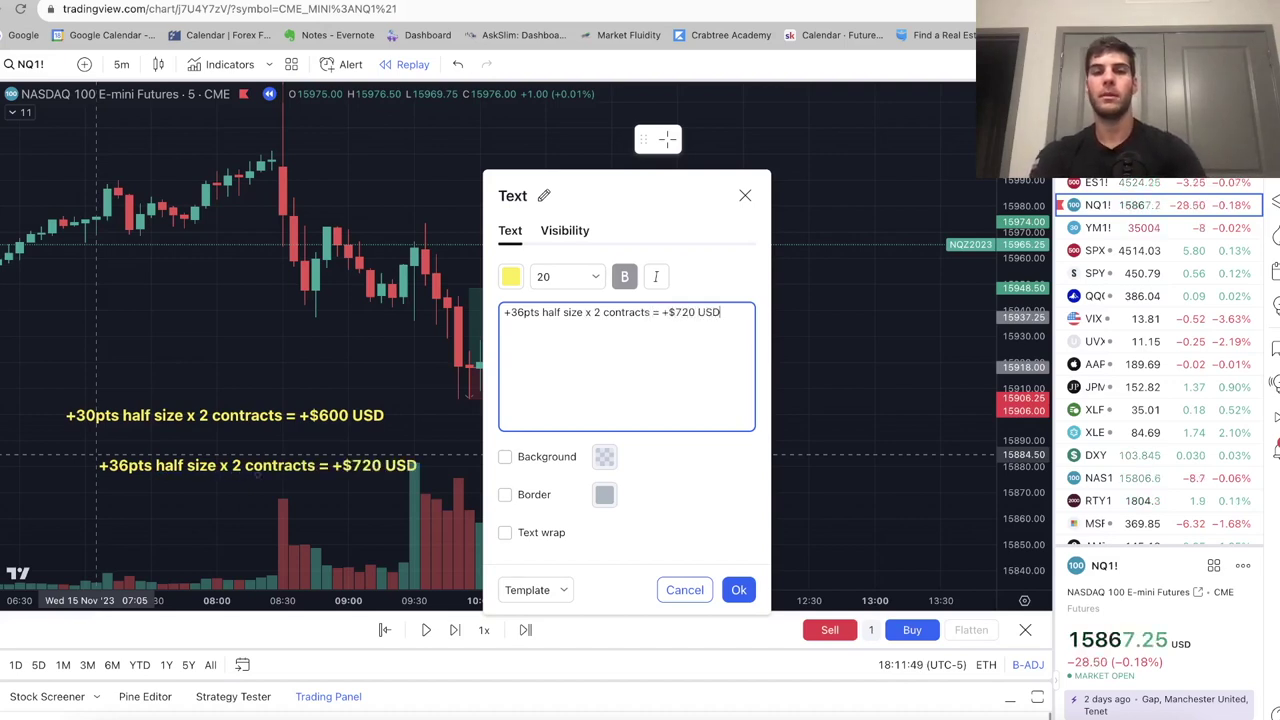
pyautogui.click(734, 584)
pyautogui.click(738, 589)
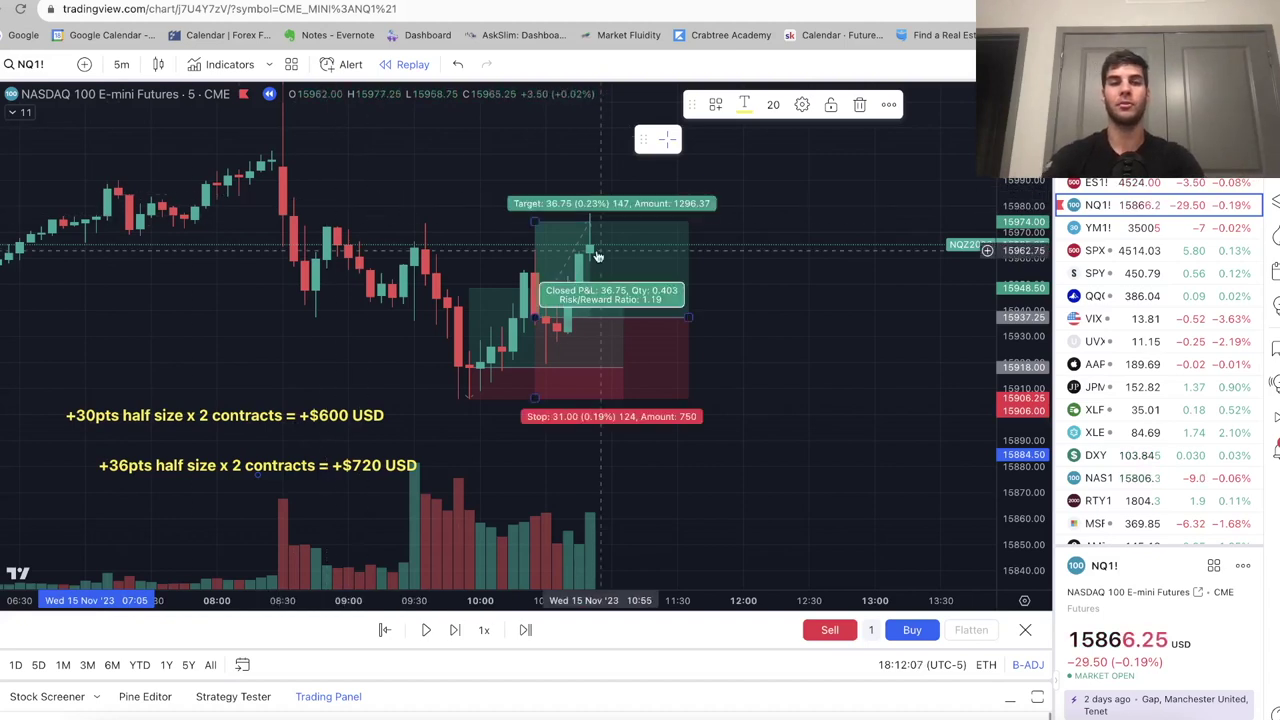
# Delete both long positions and both profit notes from the chart.
pyautogui.press('Delete')
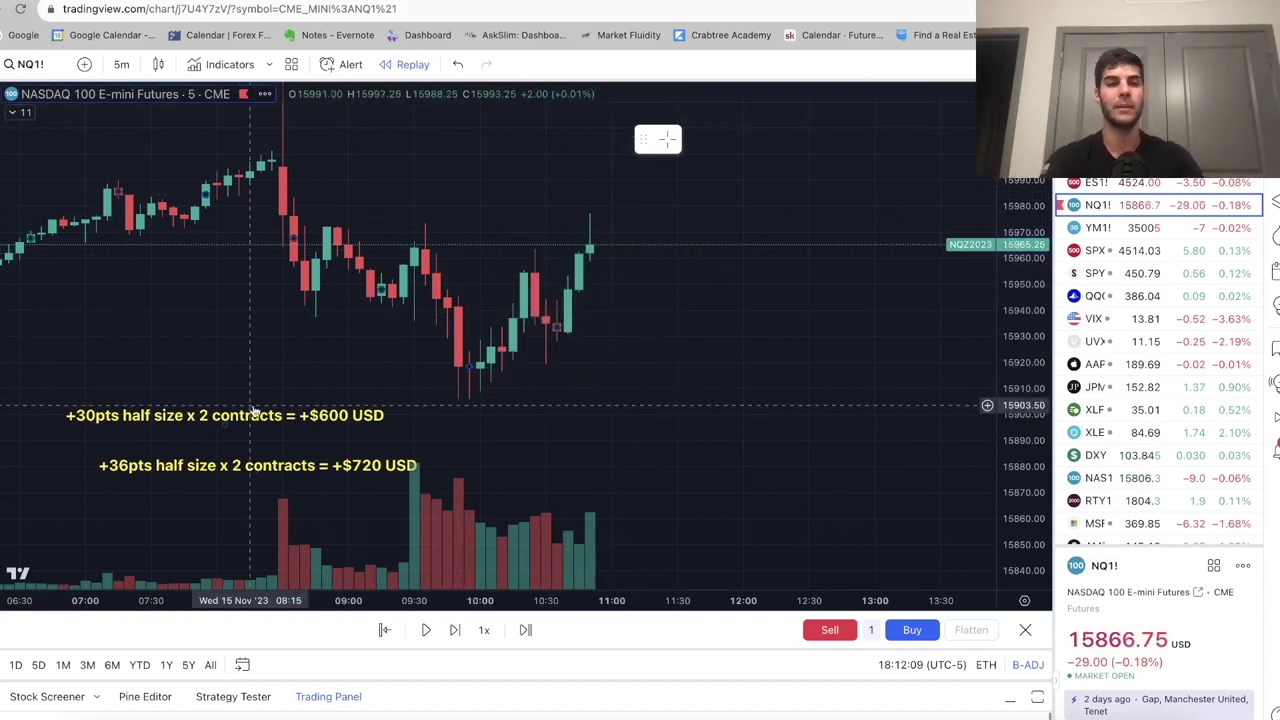
pyautogui.click(272, 418)
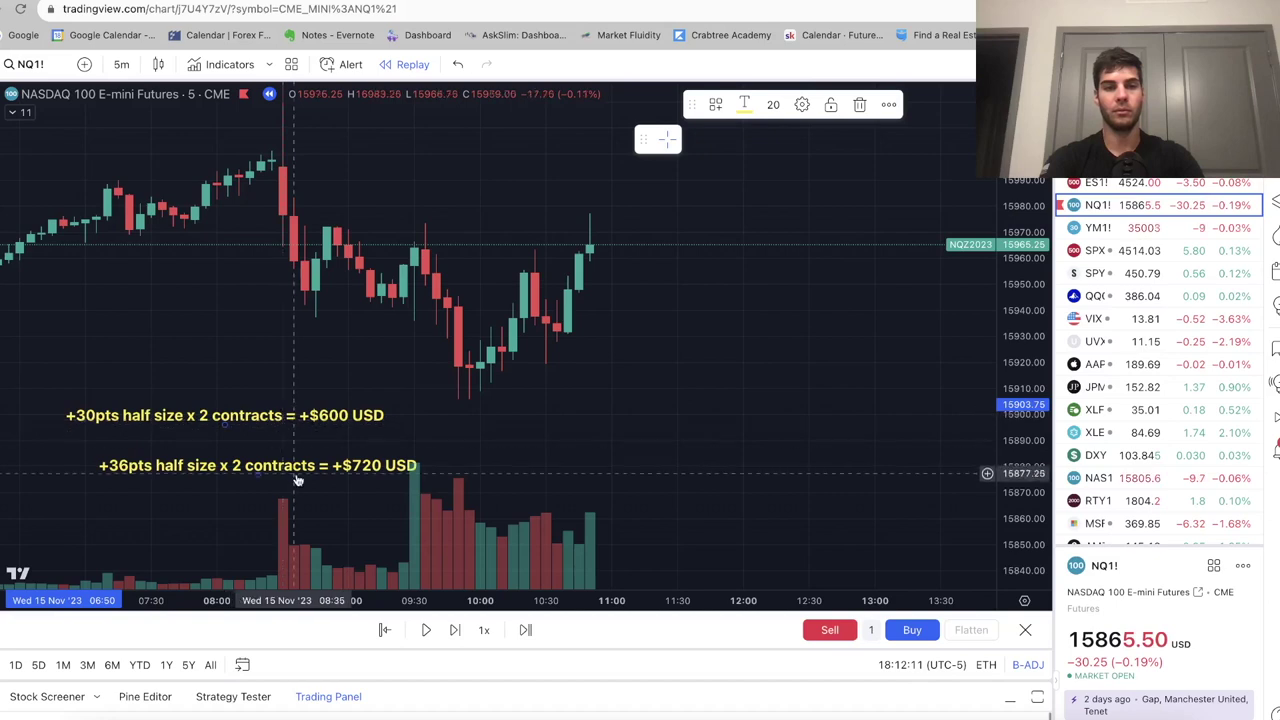
pyautogui.doubleClick(290, 468)
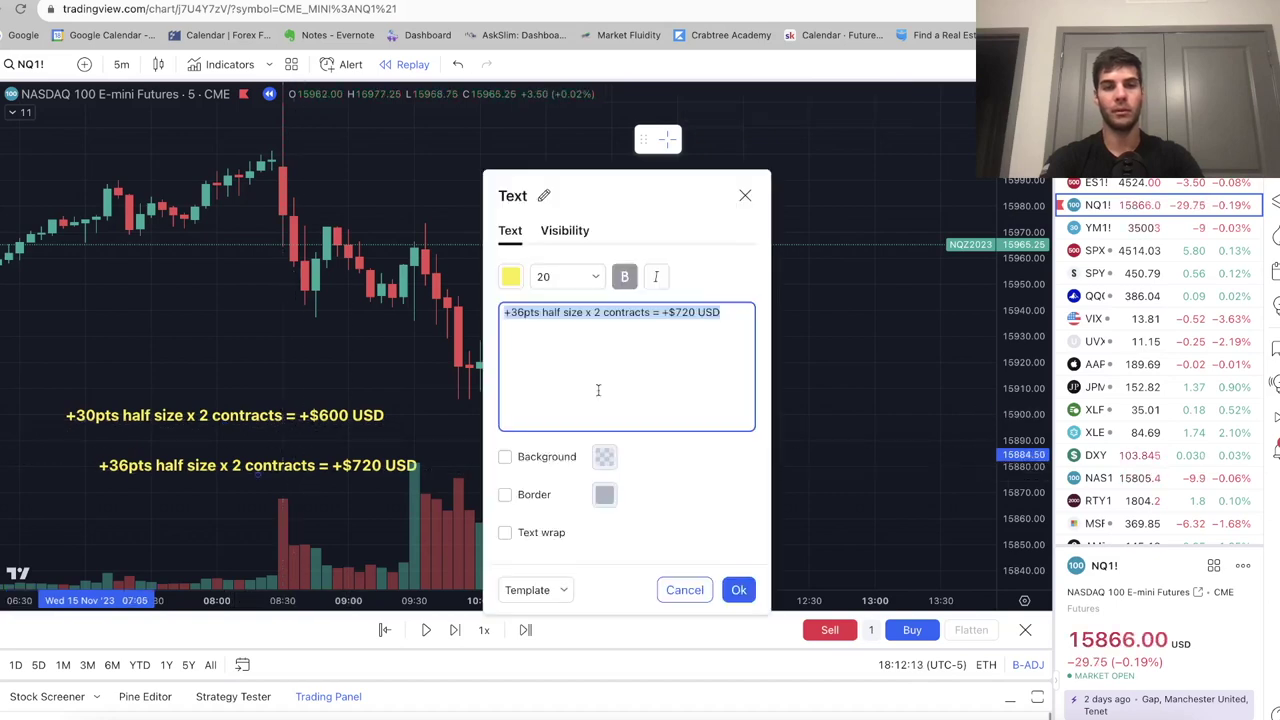
pyautogui.click(745, 195)
pyautogui.press('Delete')
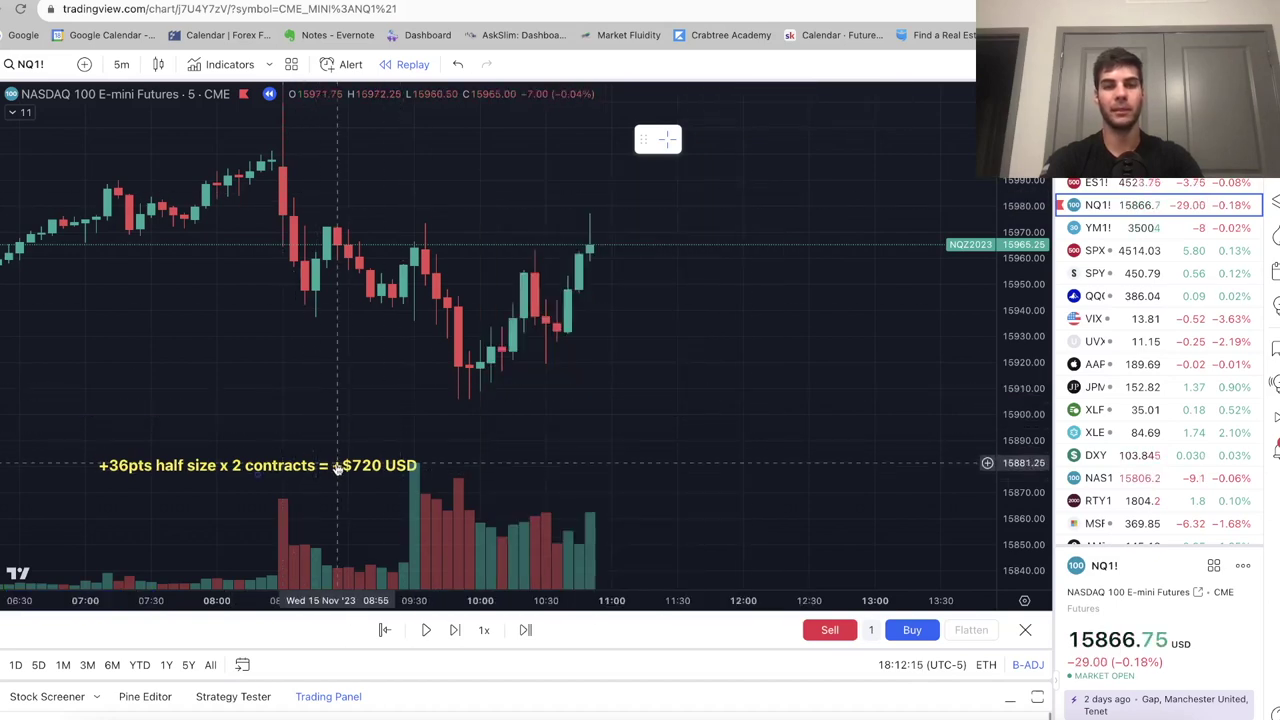
pyautogui.press('Delete')
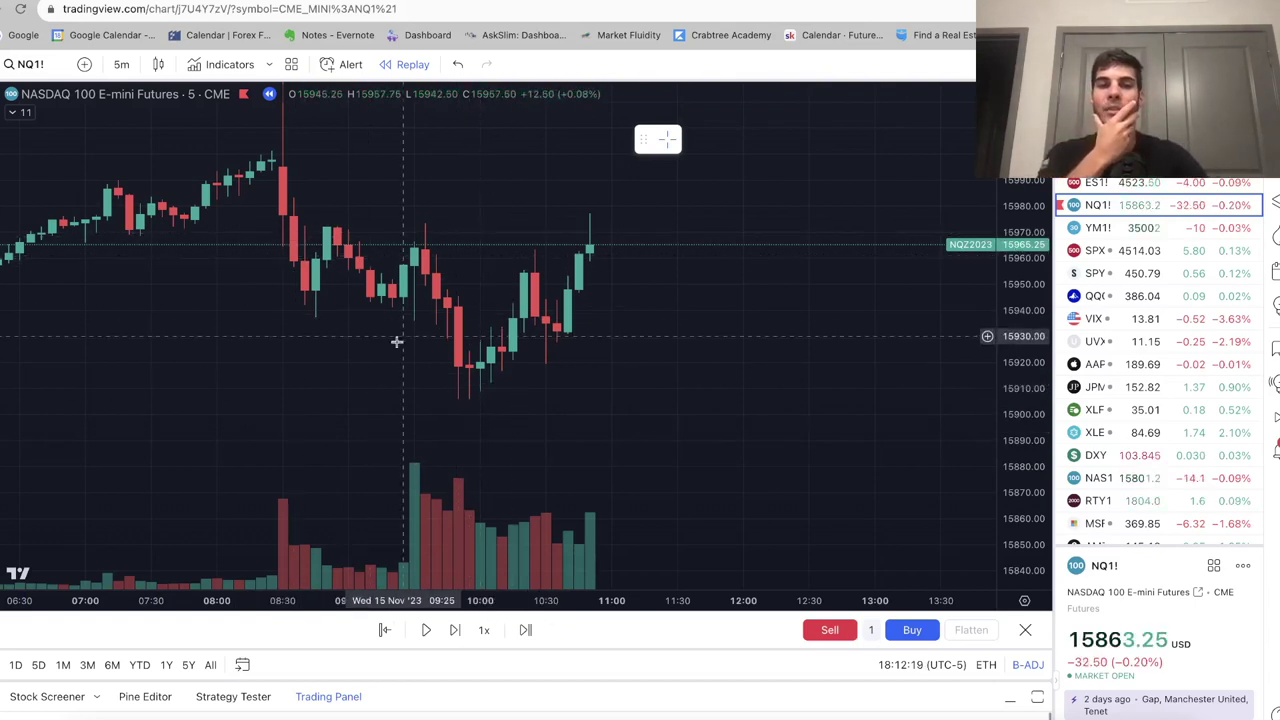
# Examine the overnight and morning price action from about 01:00 up to the 10:50 candle.
pyautogui.hscroll(-5, 257, 380)
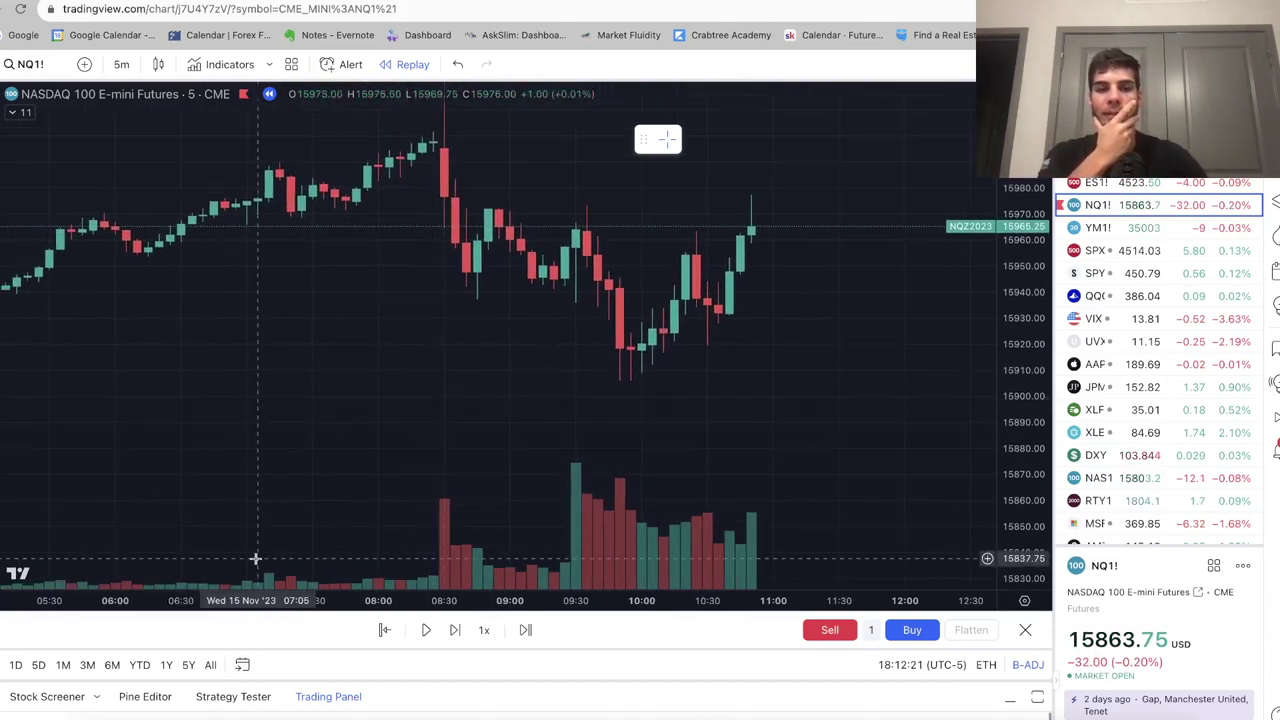
pyautogui.scroll(-3, 330, 510)
pyautogui.moveTo(414, 457); pyautogui.dragTo(511, 450)
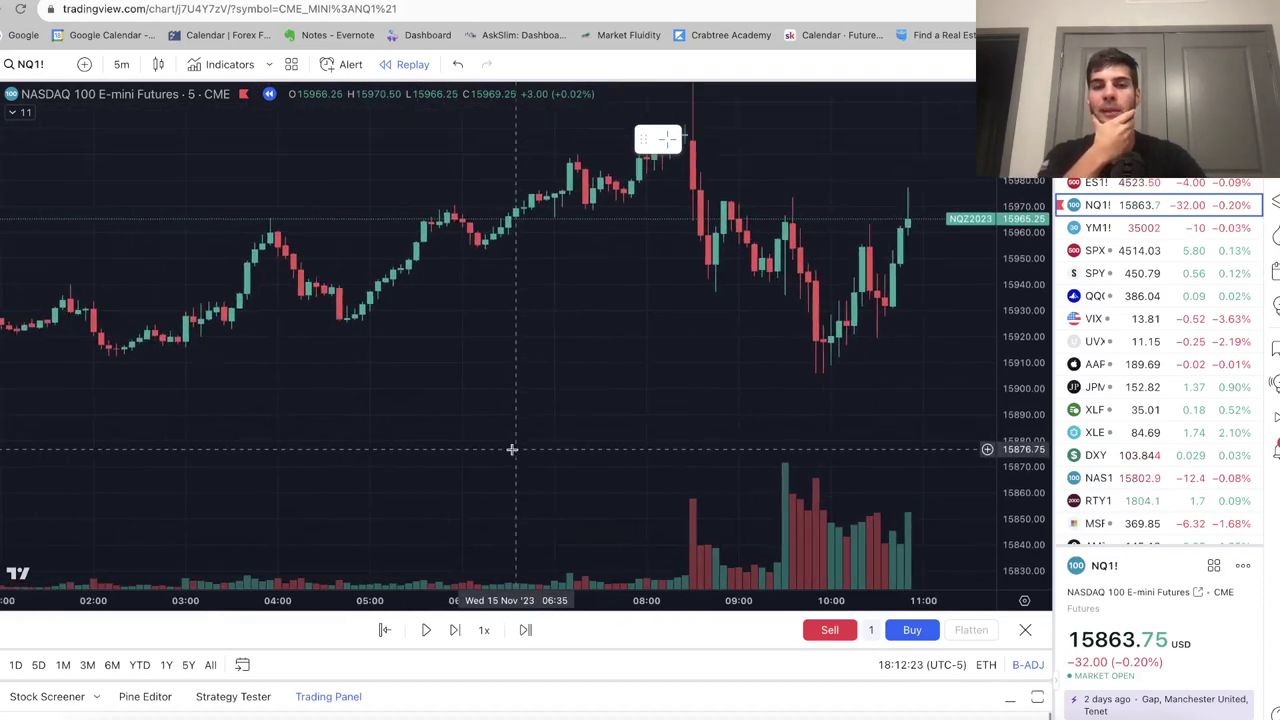
pyautogui.hscroll(-2, 440, 420)
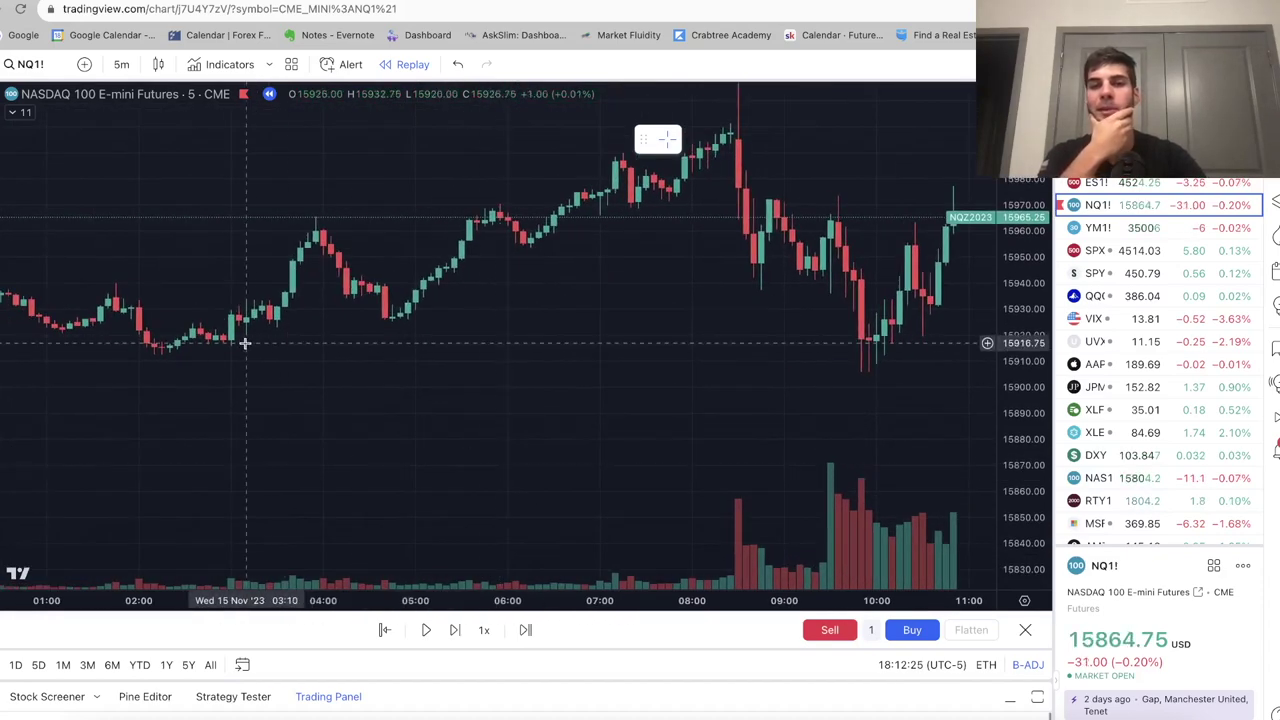
pyautogui.scroll(-2, 571, 343)
pyautogui.scroll(2, 297, 386)
pyautogui.moveTo(297, 386); pyautogui.dragTo(380, 305)
pyautogui.hscroll(2, 470, 270)
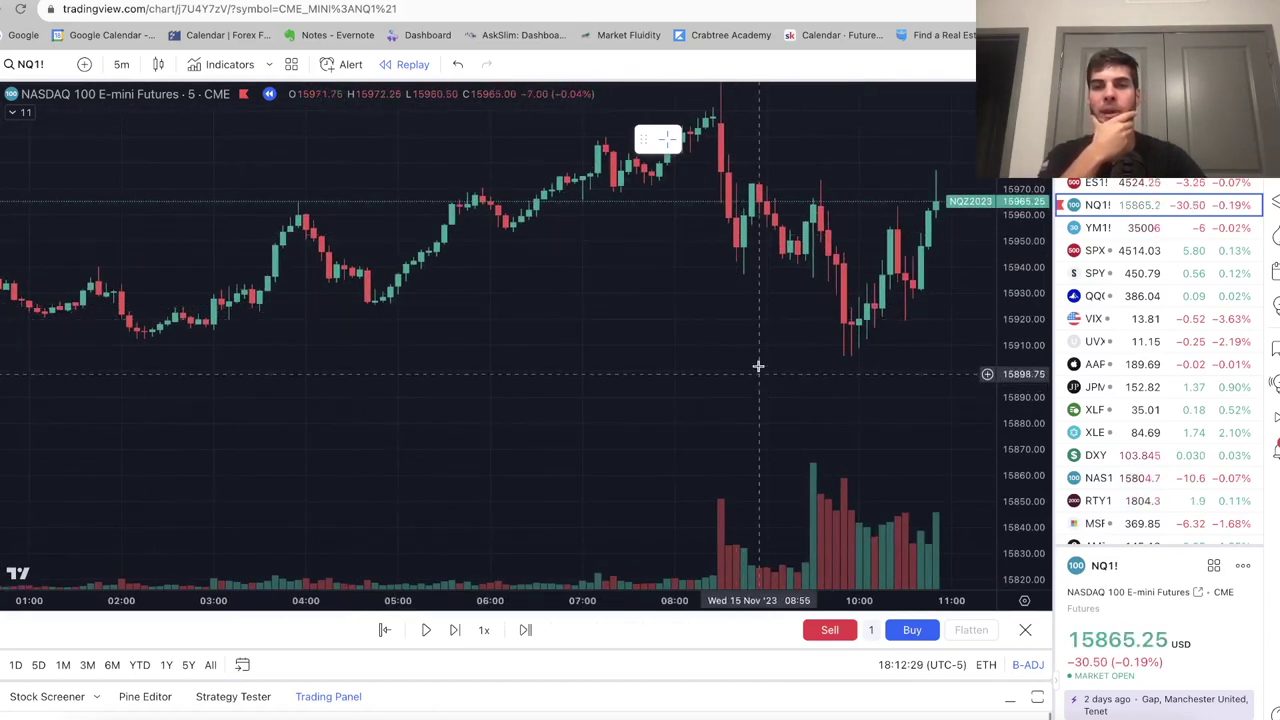
pyautogui.hscroll(2, 686, 357)
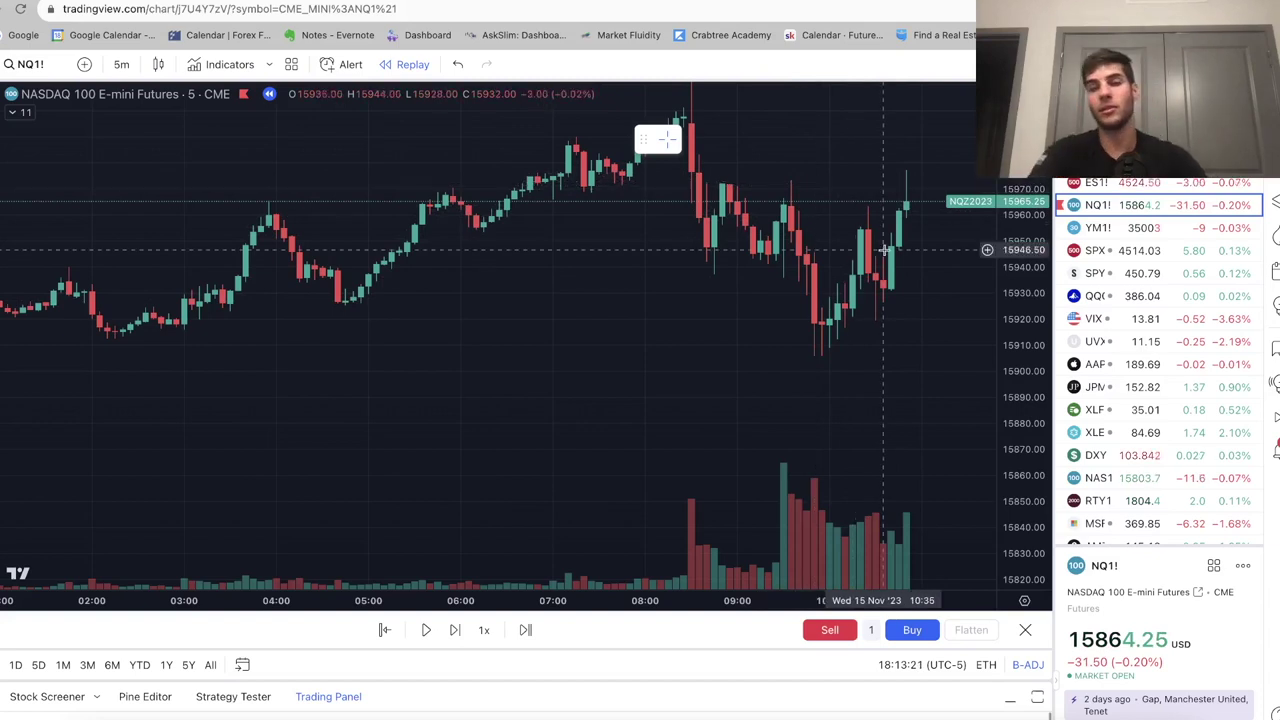
pyautogui.moveTo(886, 329); pyautogui.dragTo(760, 340)
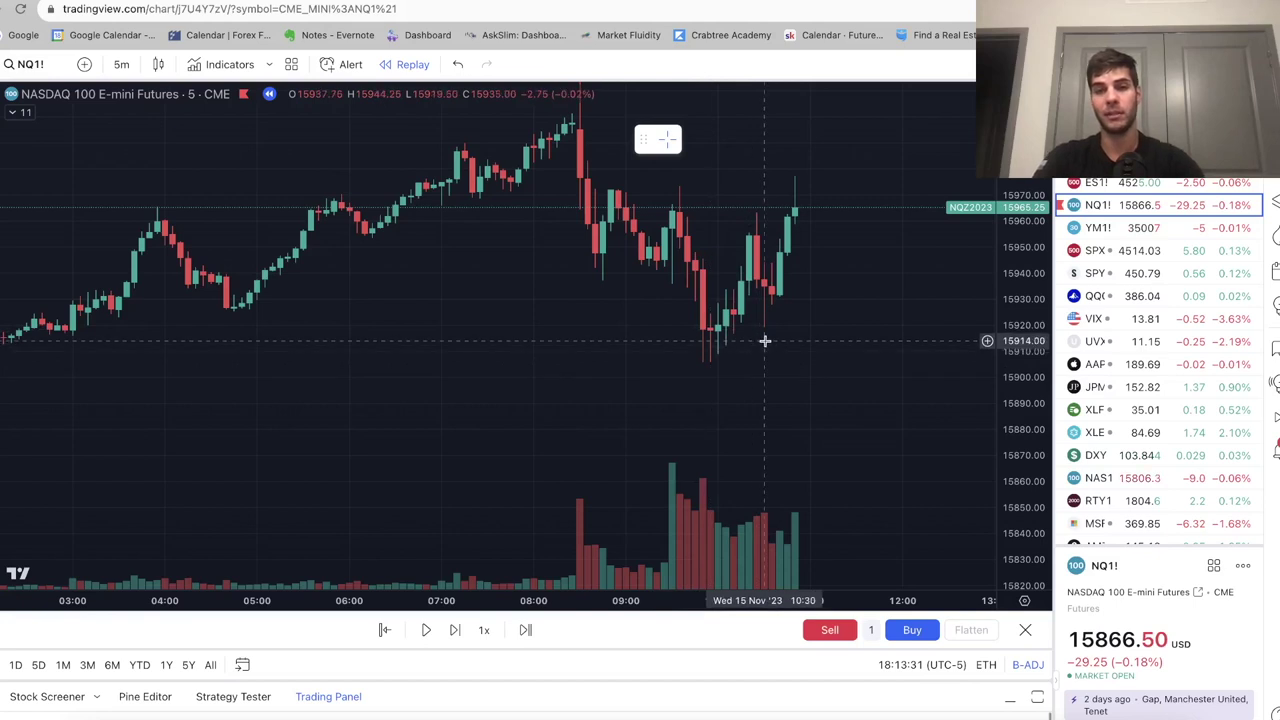
pyautogui.hscroll(2, 756, 341)
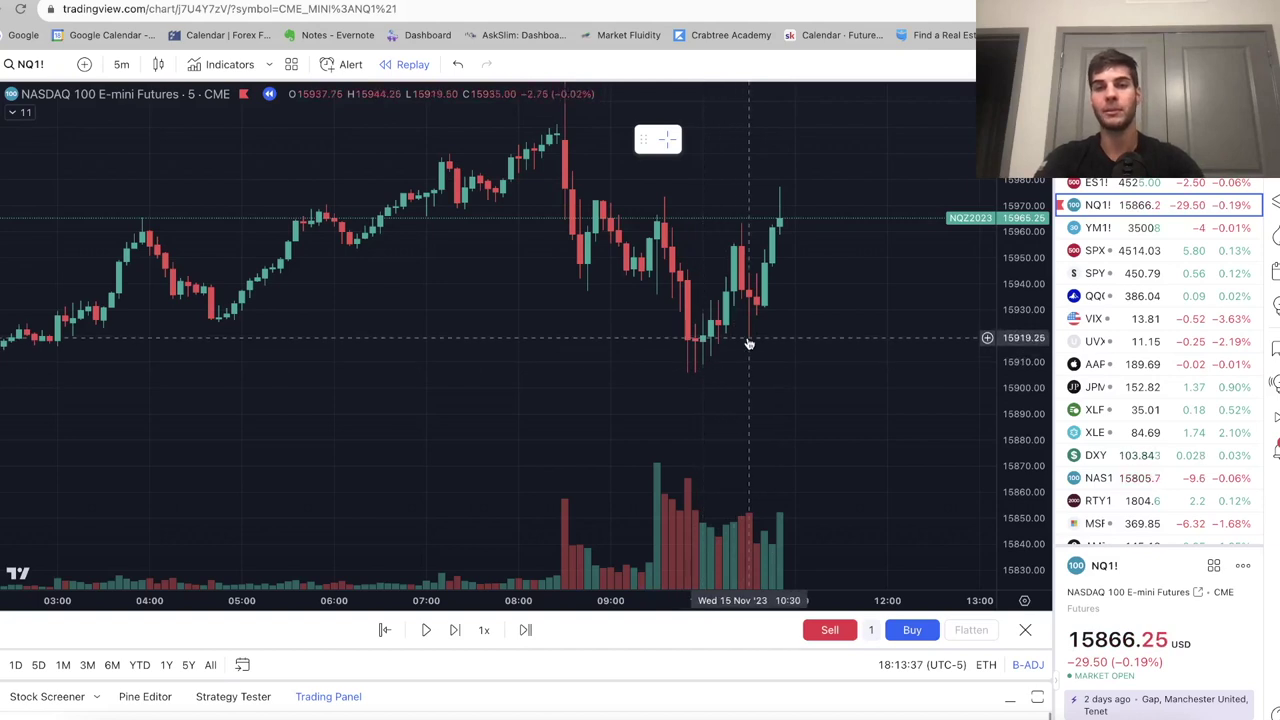
pyautogui.hscroll(2, 749, 343)
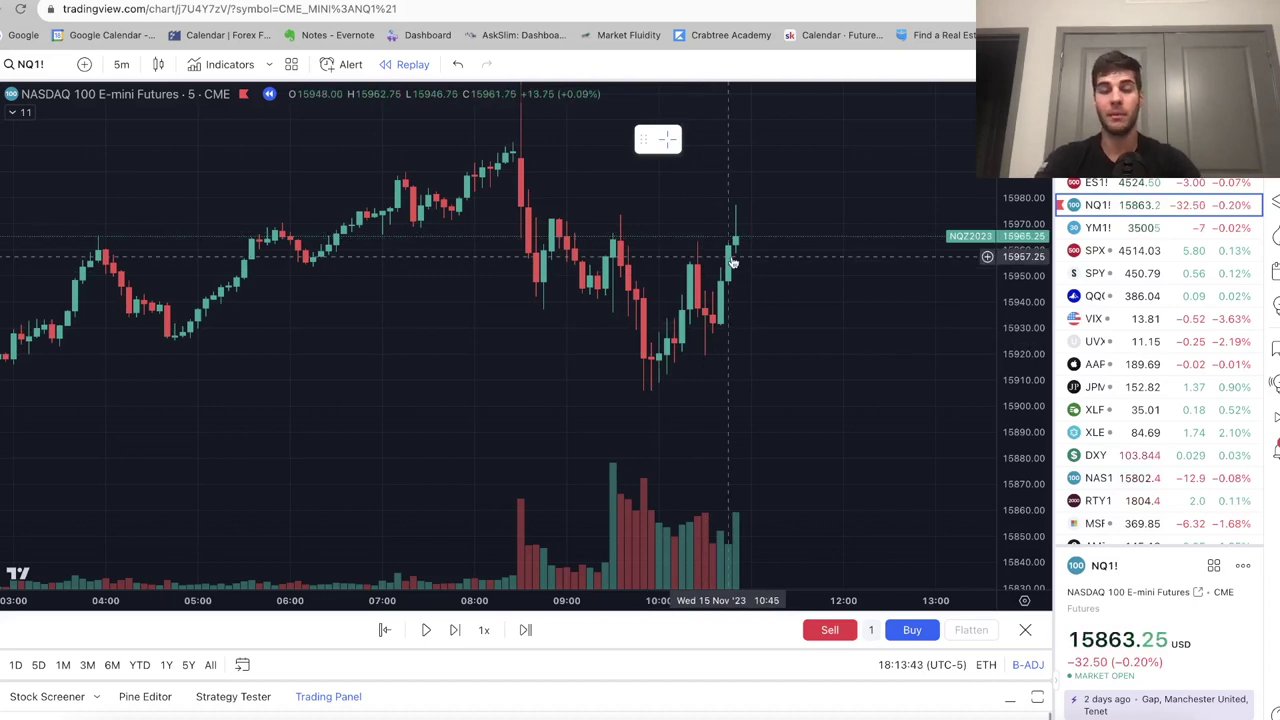
pyautogui.hscroll(3, 732, 261)
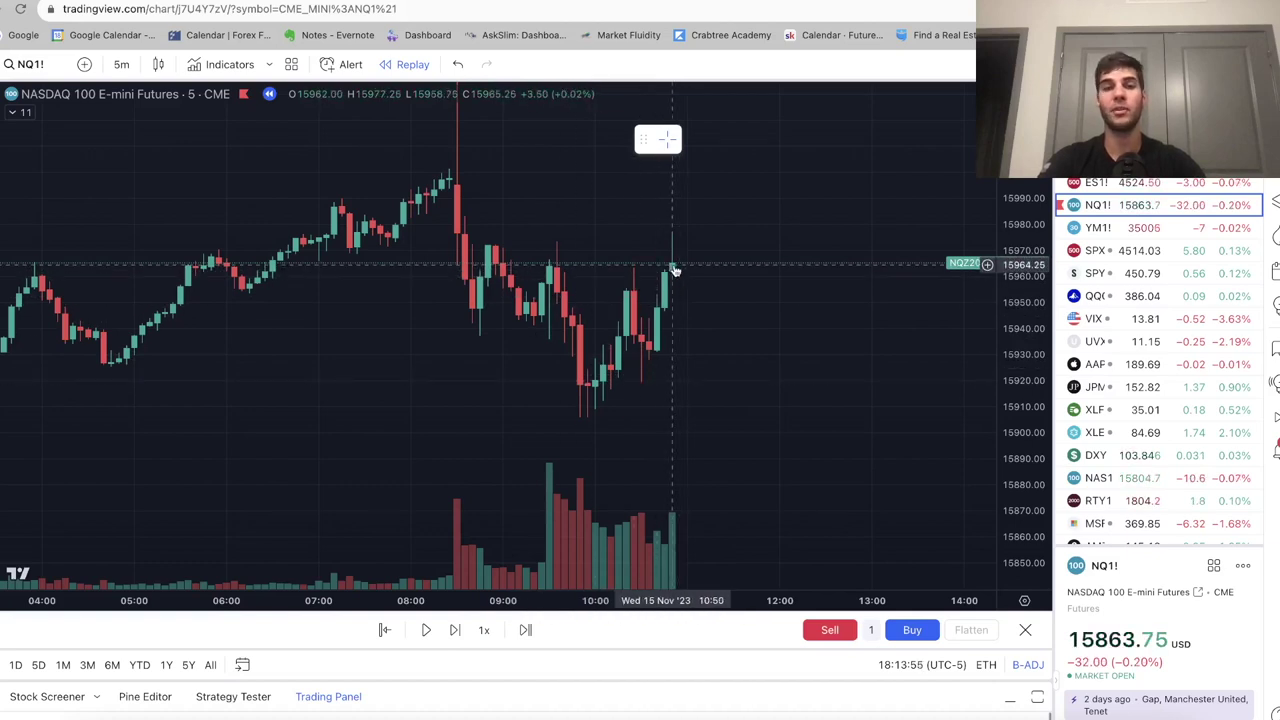
# Draw a short position from the 10:50 candle's close at 15965.25, with the stop at 15977.25 and the target at 15919.25.
pyautogui.click(1, 215)
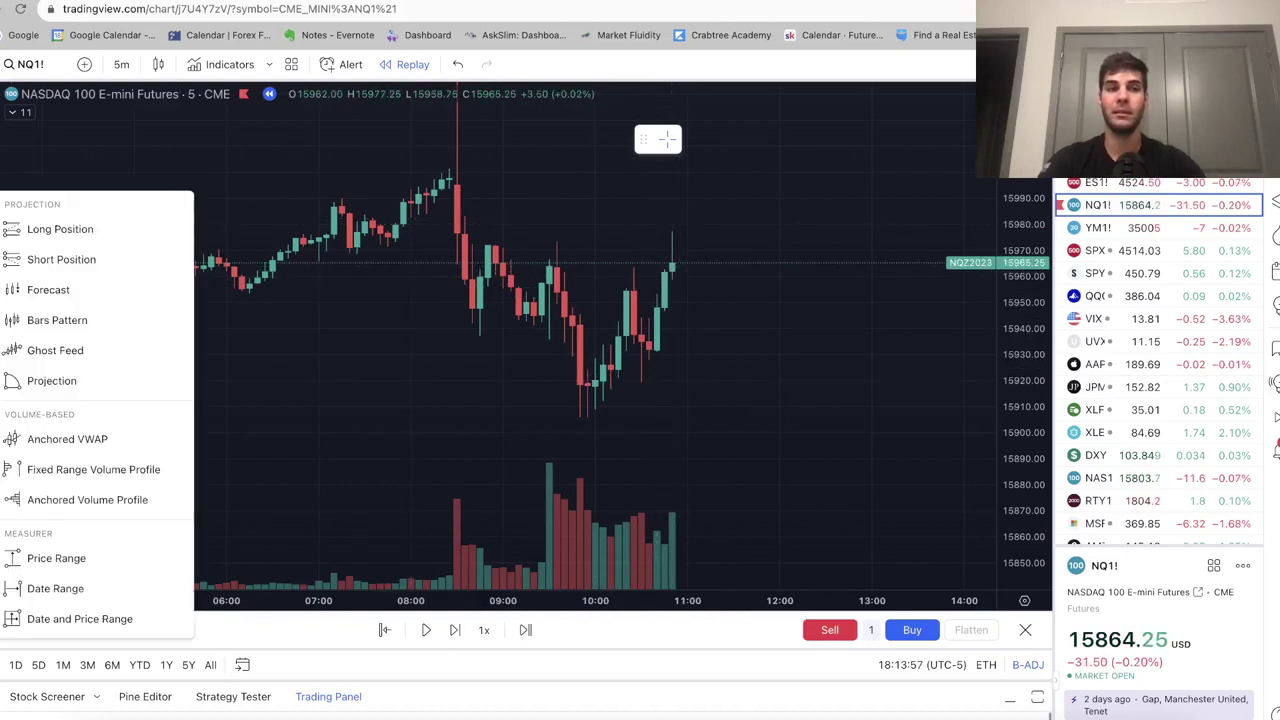
pyautogui.click(171, 259)
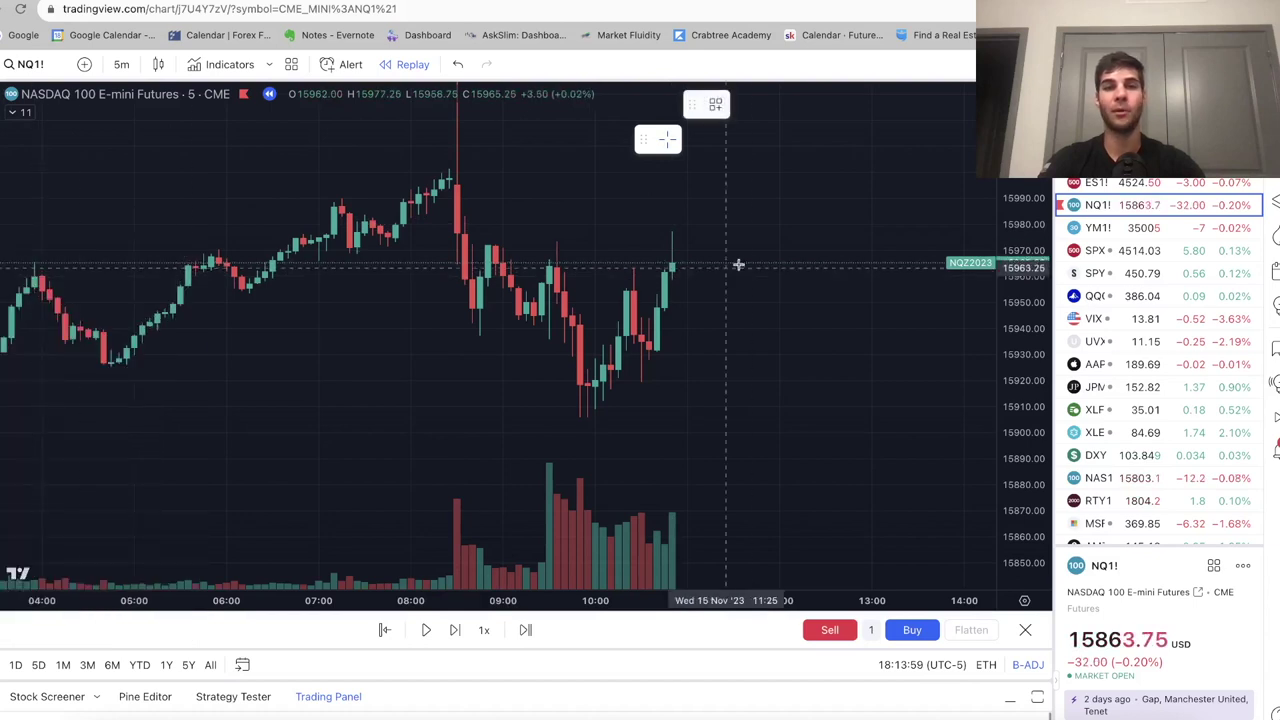
pyautogui.click(672, 263)
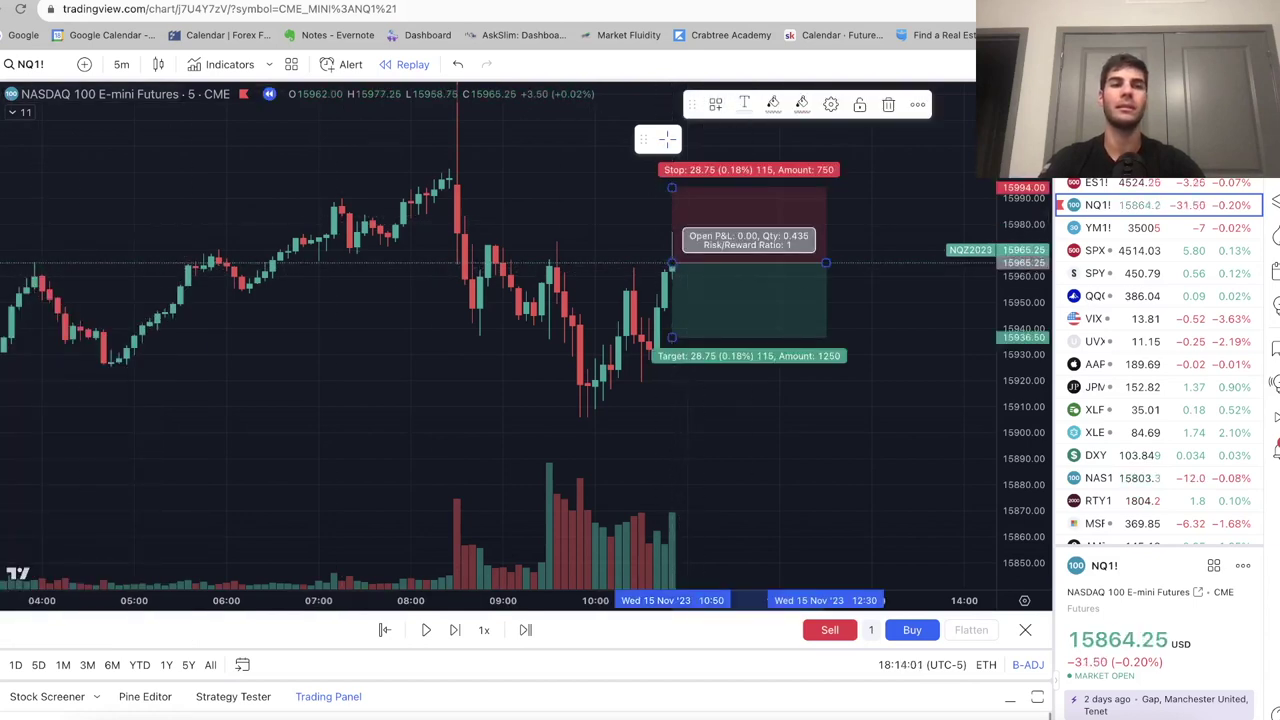
pyautogui.click(4, 101)
pyautogui.click(6, 101)
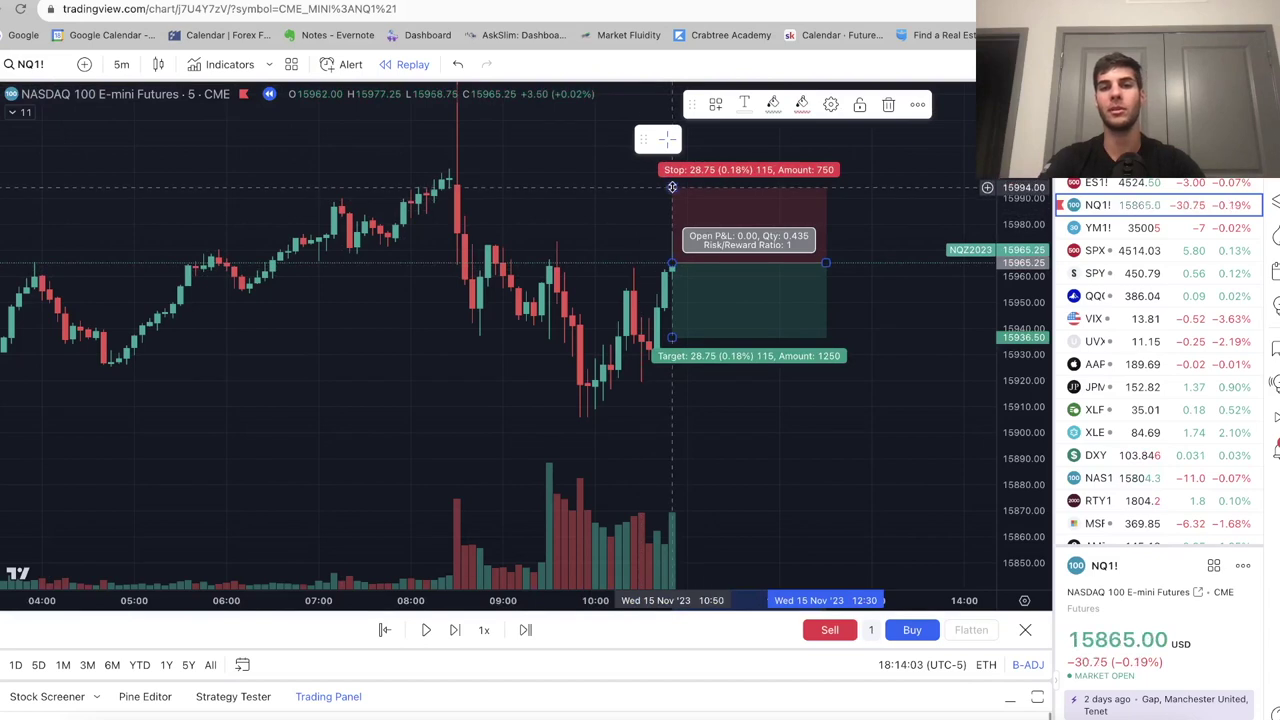
pyautogui.moveTo(671, 187); pyautogui.dragTo(671, 229)
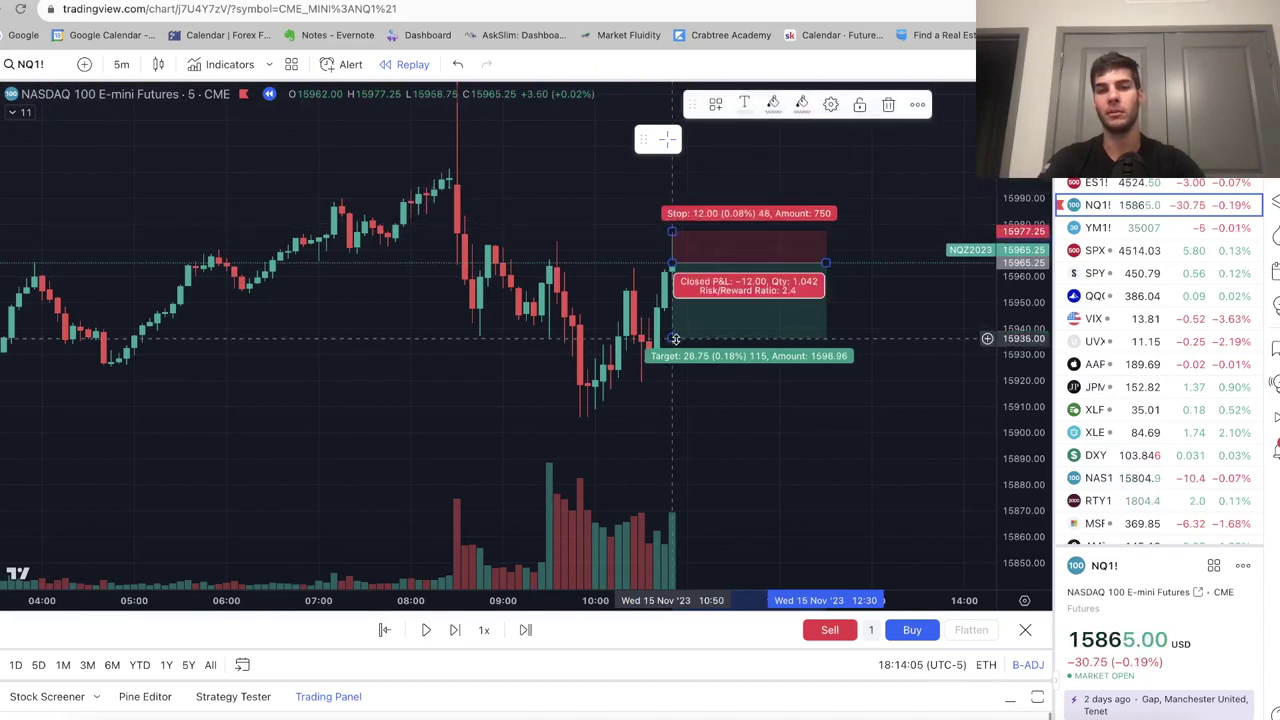
pyautogui.moveTo(672, 337); pyautogui.dragTo(672, 383)
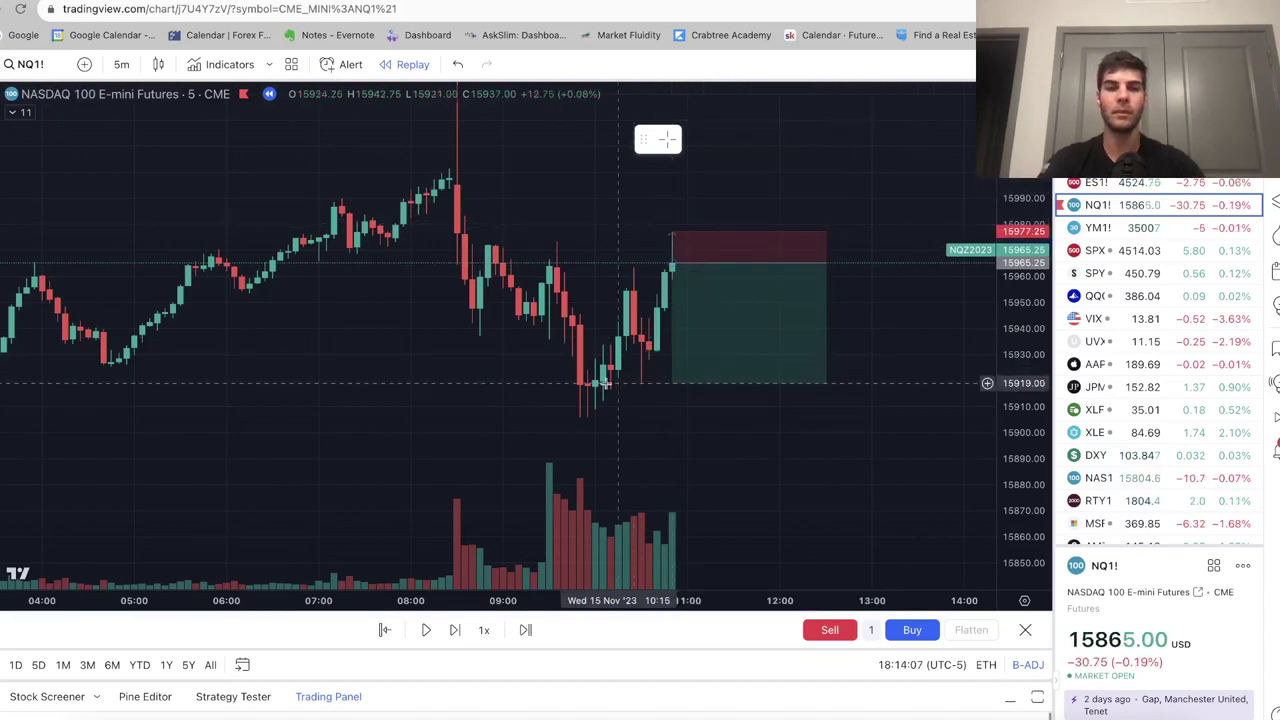
# Shift the short position one candle later, with entry at 15965.00, stop at 15979.75 and target at 15919.00.
pyautogui.hscroll(3, 630, 330)
pyautogui.click(625, 237)
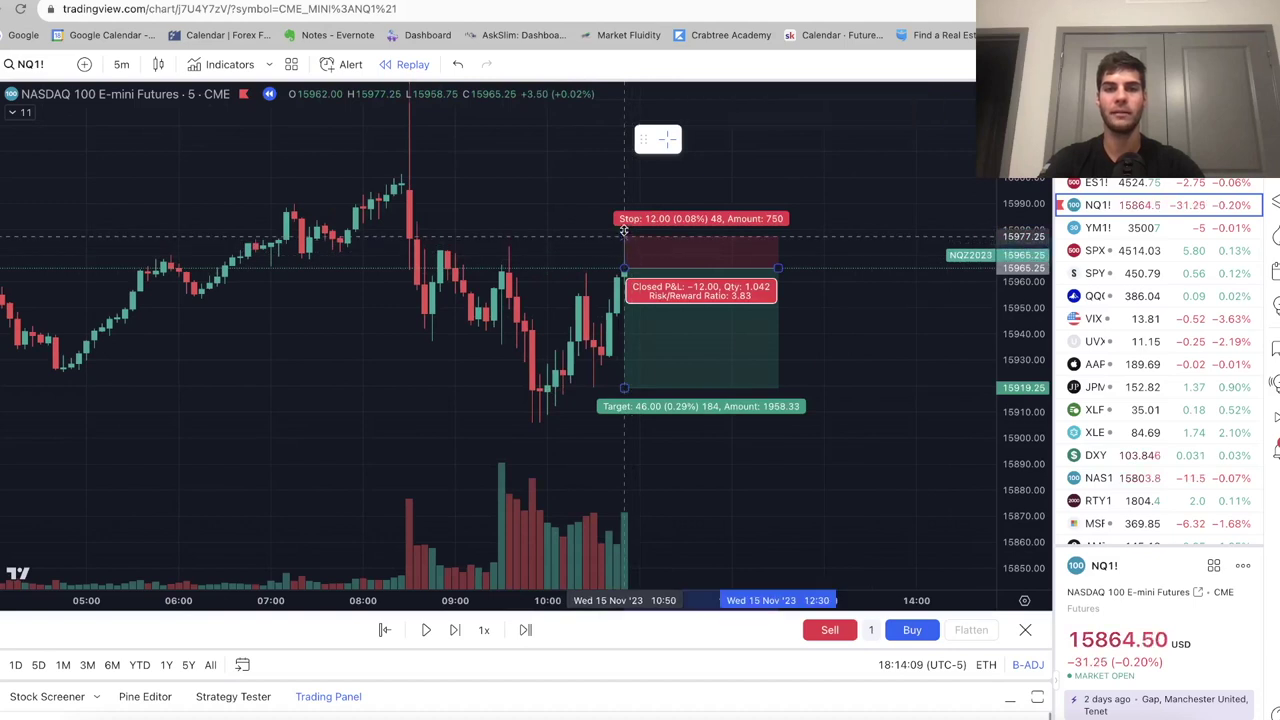
pyautogui.click(600, 249)
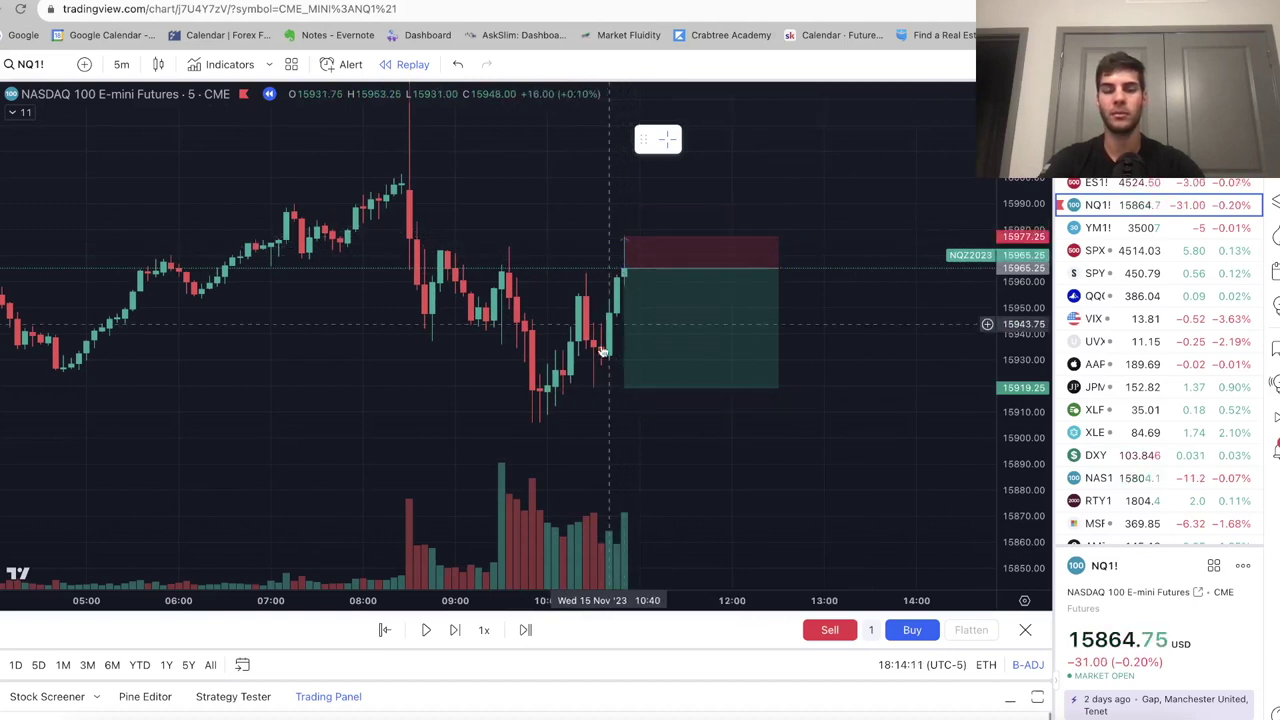
pyautogui.click(624, 238)
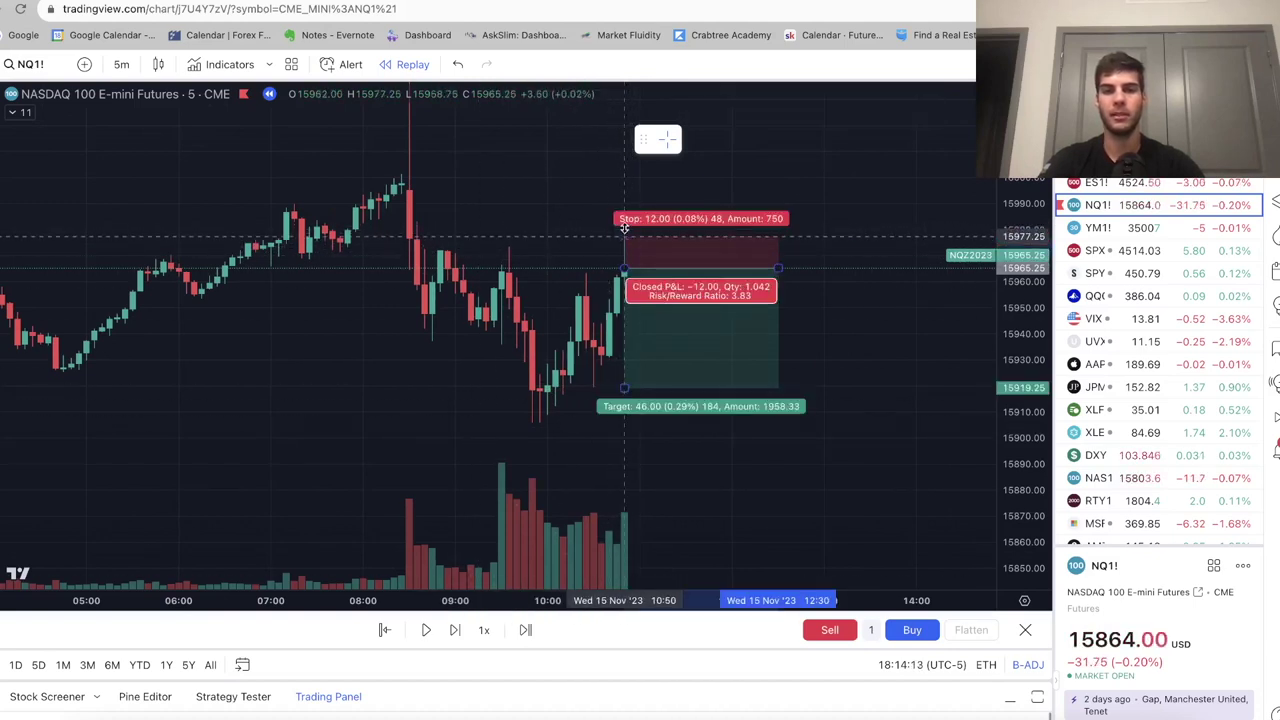
pyautogui.moveTo(625, 237)
pyautogui.mouseDown()
pyautogui.moveTo(640, 225)
pyautogui.moveTo(660, 263)
pyautogui.mouseUp()
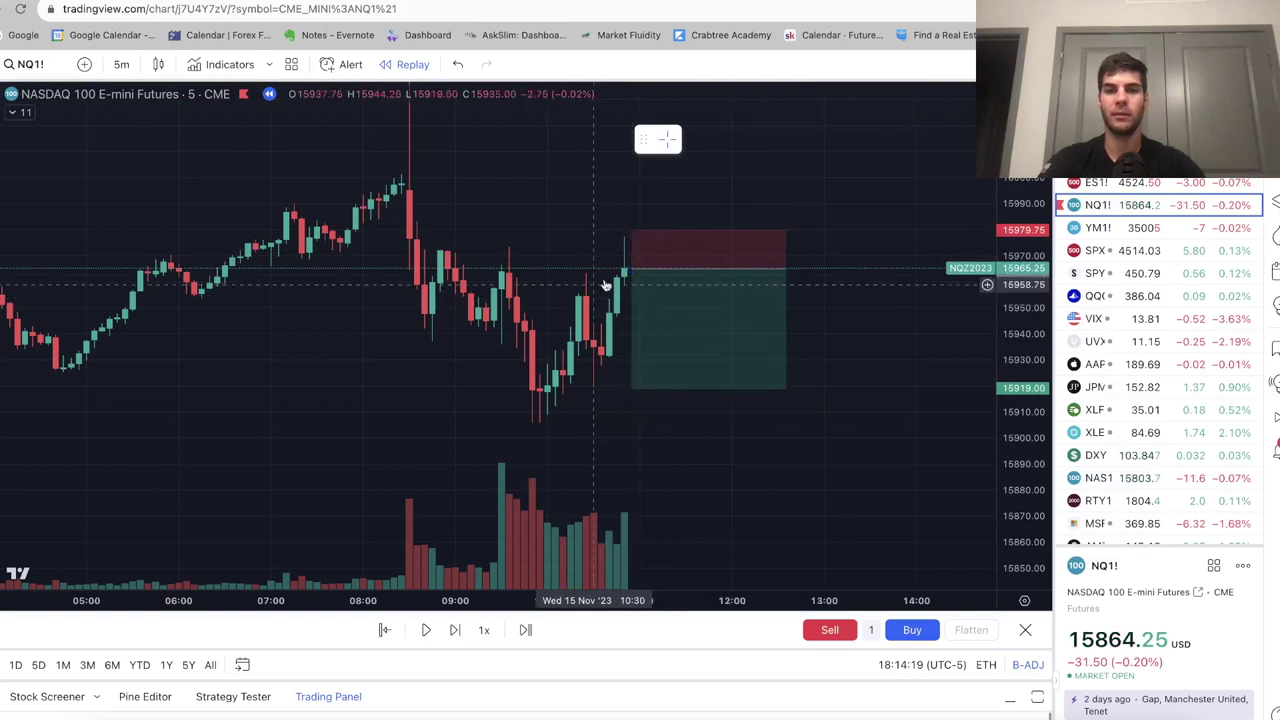
# Advance the bar replay to the 10:55 candle and set the short position's target to 15941.50.
pyautogui.click(454, 631)
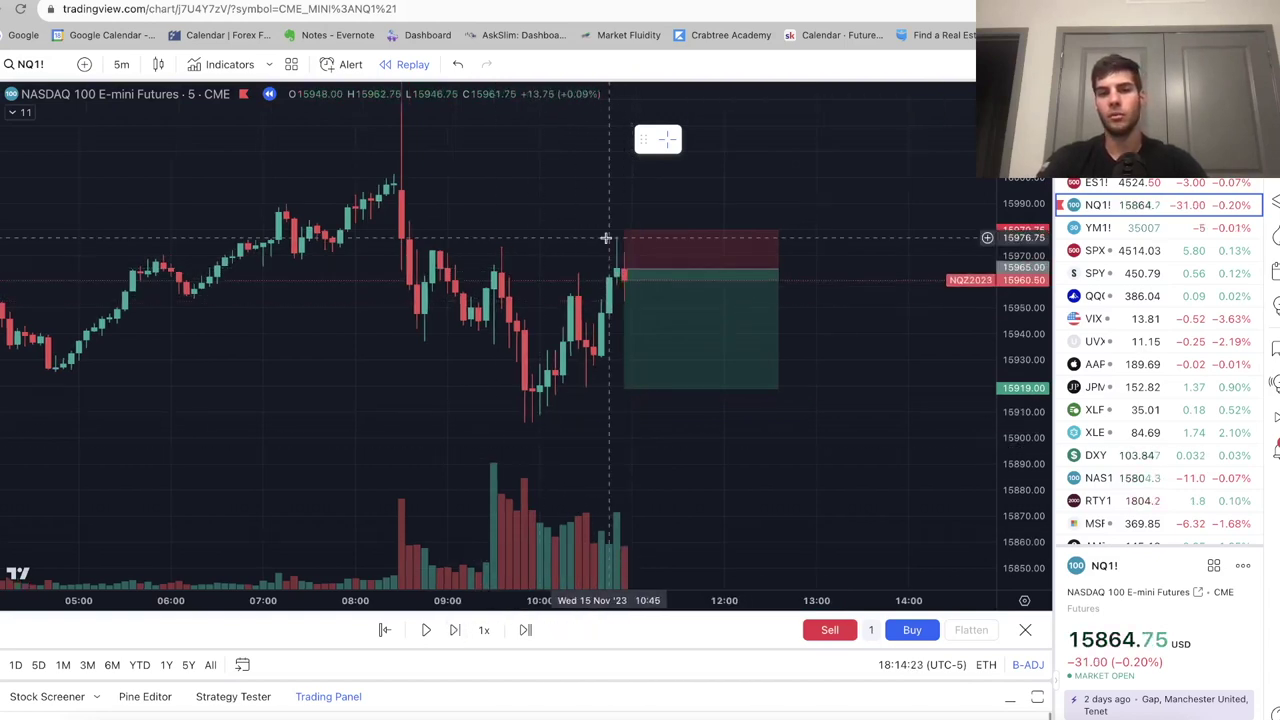
pyautogui.click(618, 279)
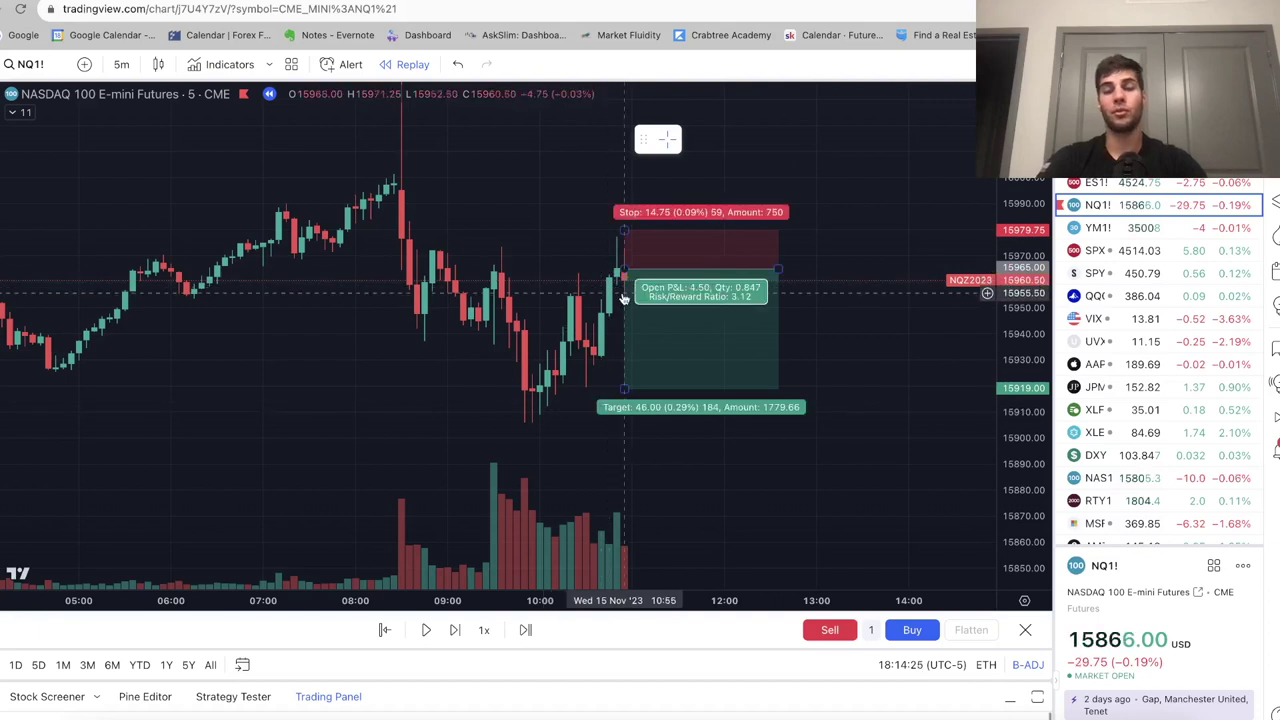
pyautogui.click(601, 340)
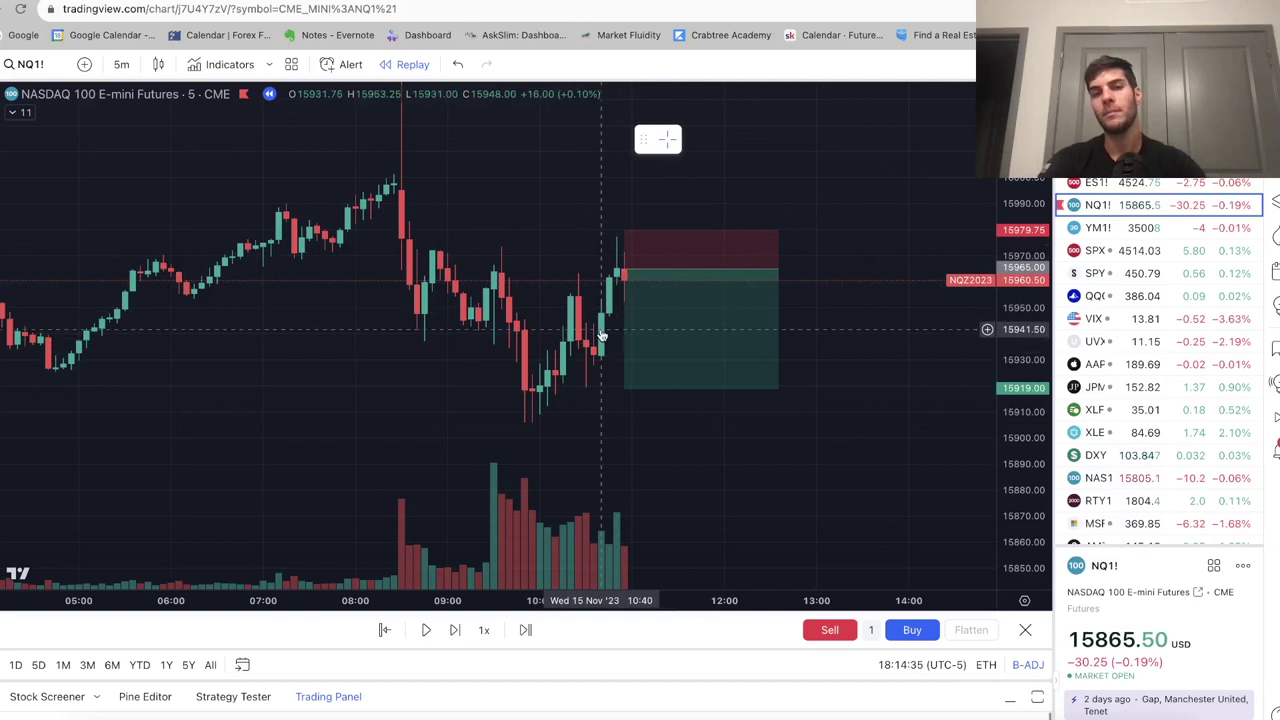
pyautogui.moveTo(623, 388); pyautogui.dragTo(620, 331)
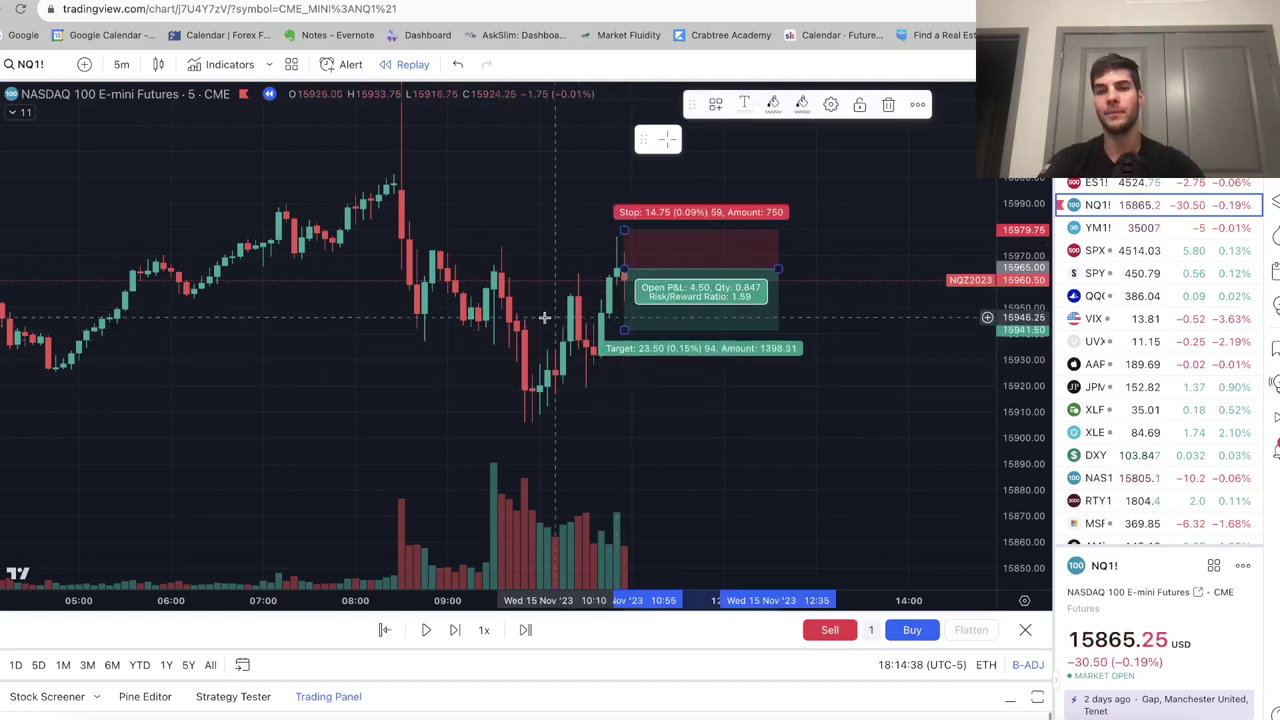
pyautogui.click(606, 386)
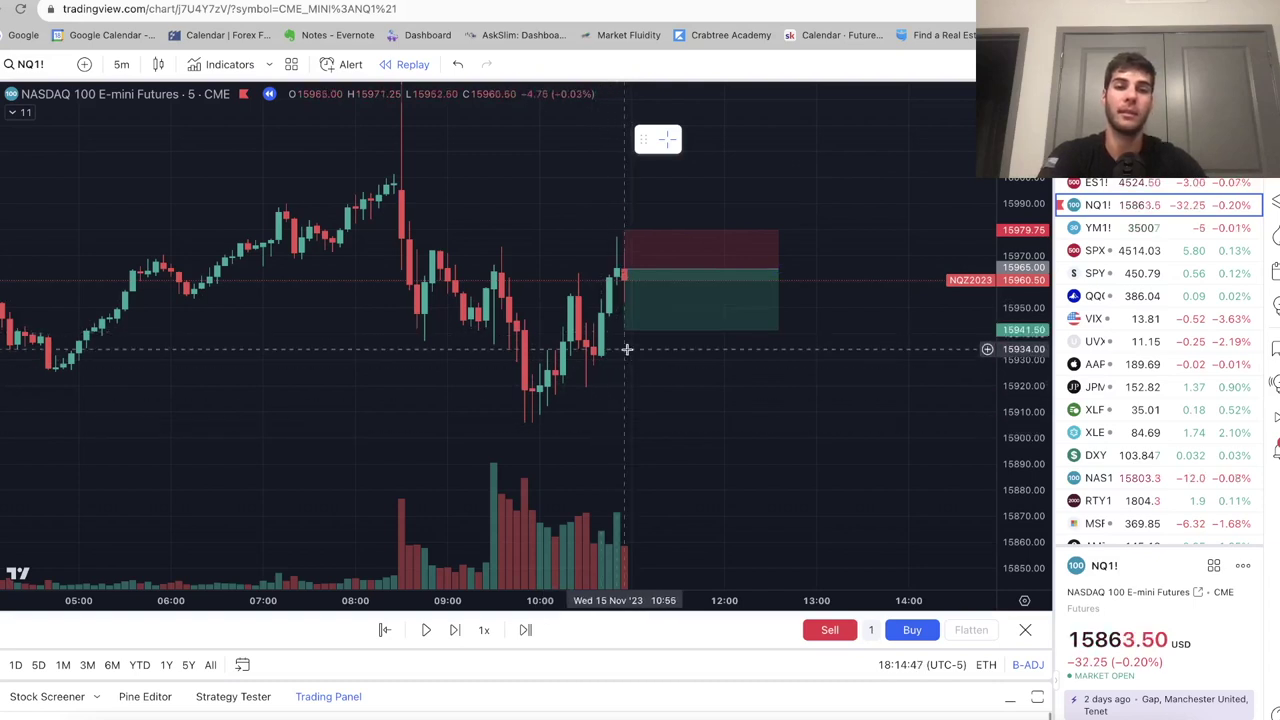
# Advance the bar replay to the 11:05 candle and delete the short position from the chart.
pyautogui.click(454, 630)
pyautogui.click(454, 630)
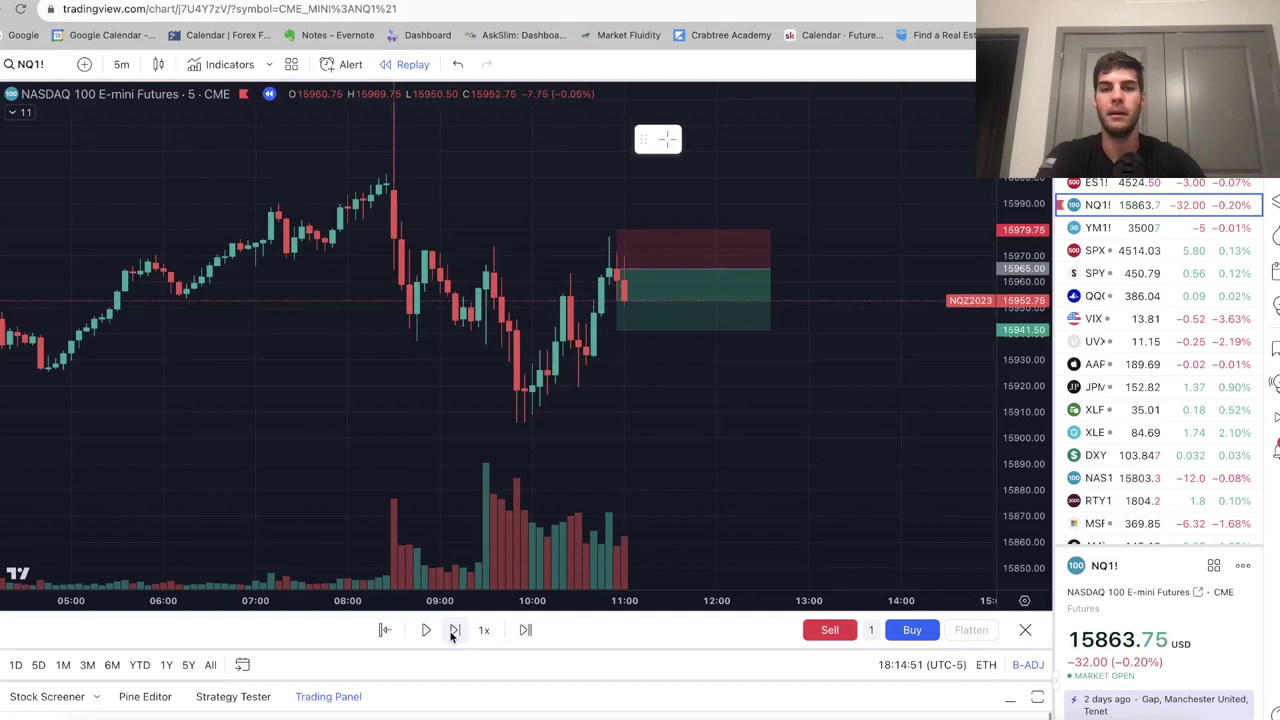
pyautogui.click(454, 630)
pyautogui.click(454, 630)
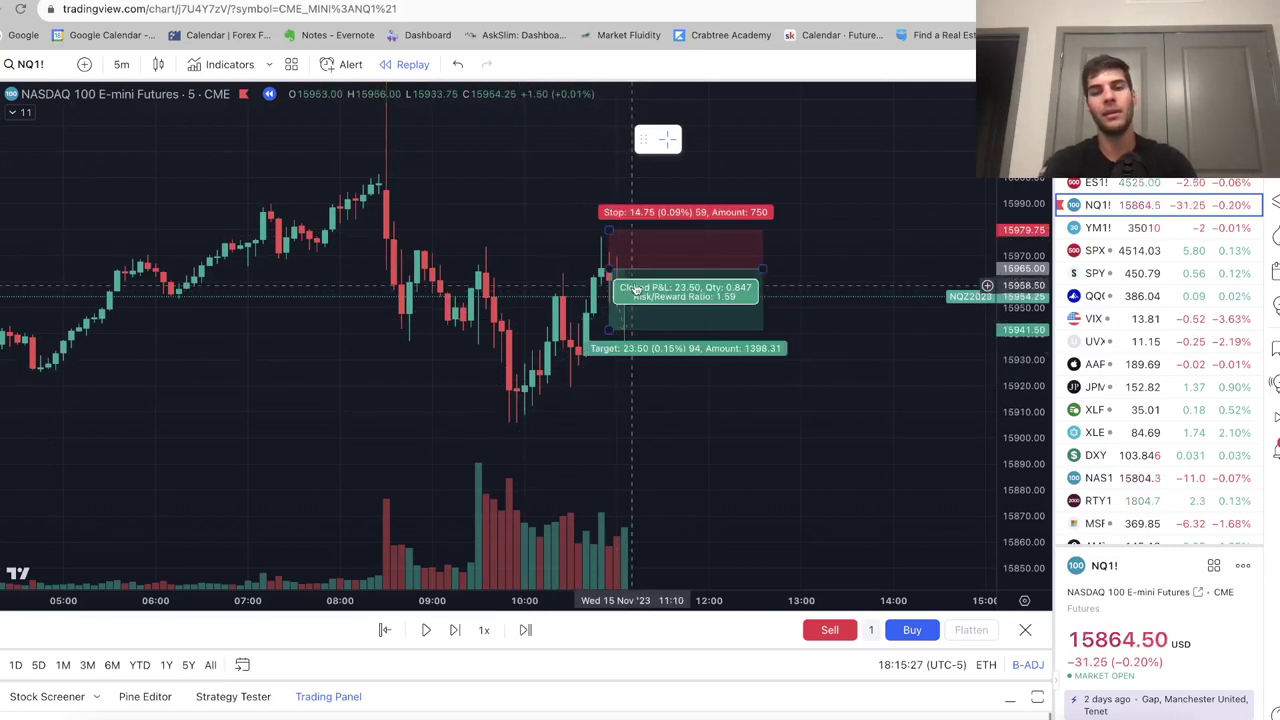
pyautogui.click(668, 300)
pyautogui.press('Delete')
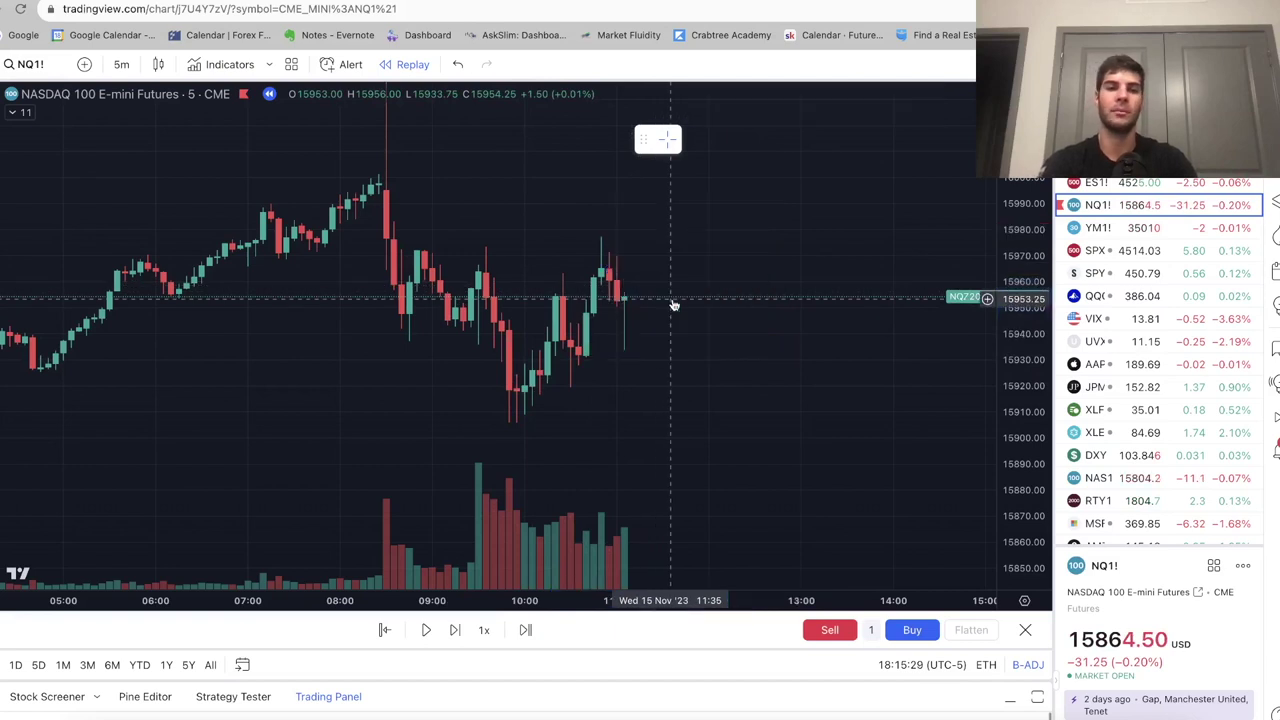
pyautogui.click(16, 212)
pyautogui.click(60, 226)
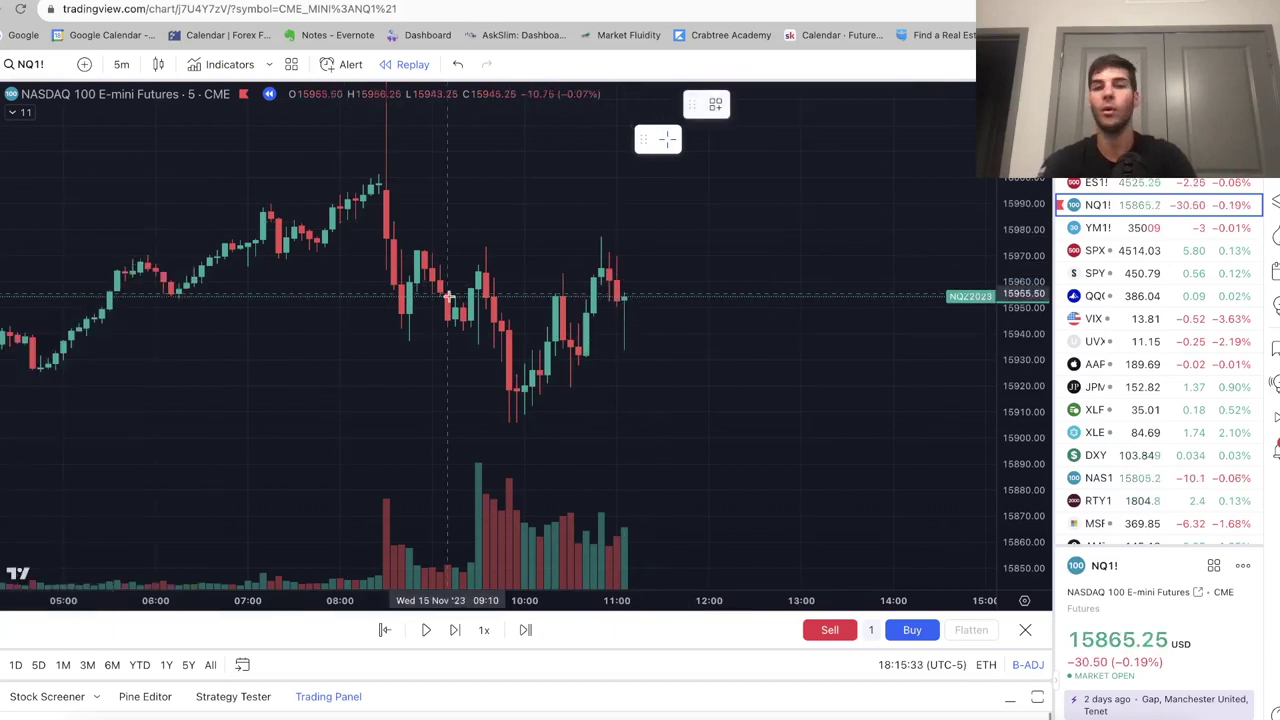
pyautogui.click(625, 297)
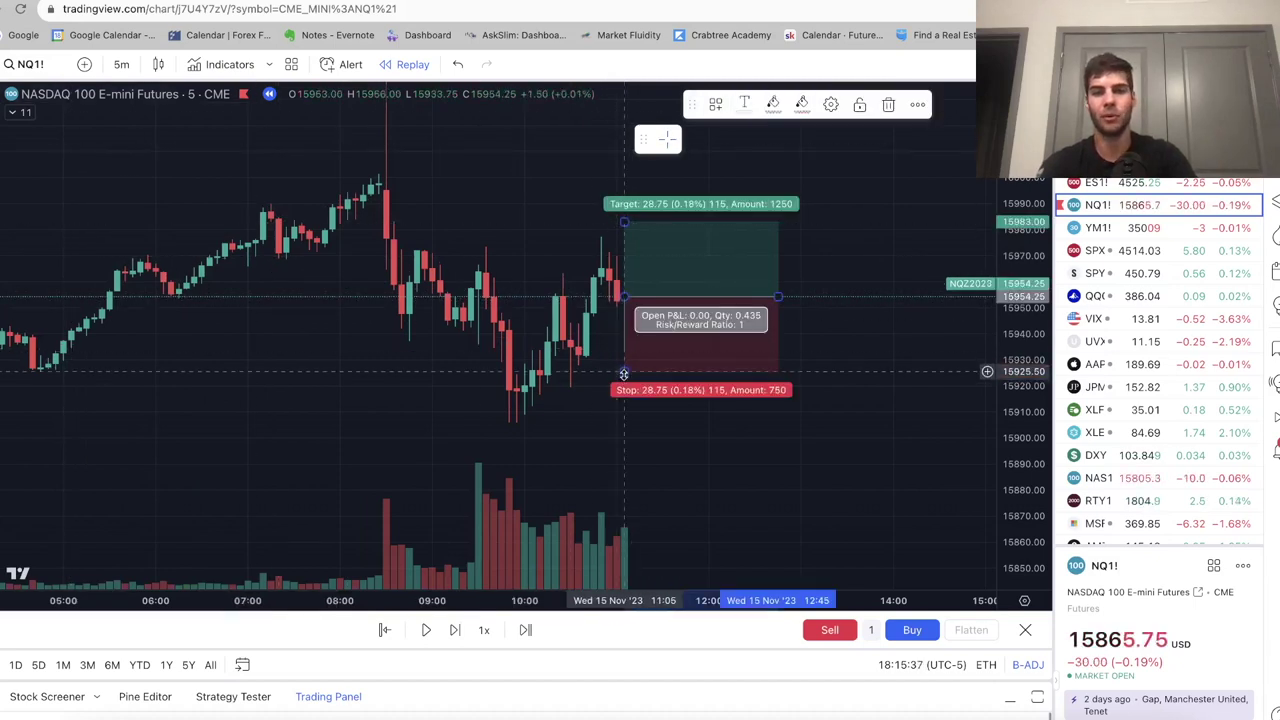
pyautogui.moveTo(623, 374); pyautogui.dragTo(623, 350)
pyautogui.moveTo(623, 222); pyautogui.dragTo(624, 257)
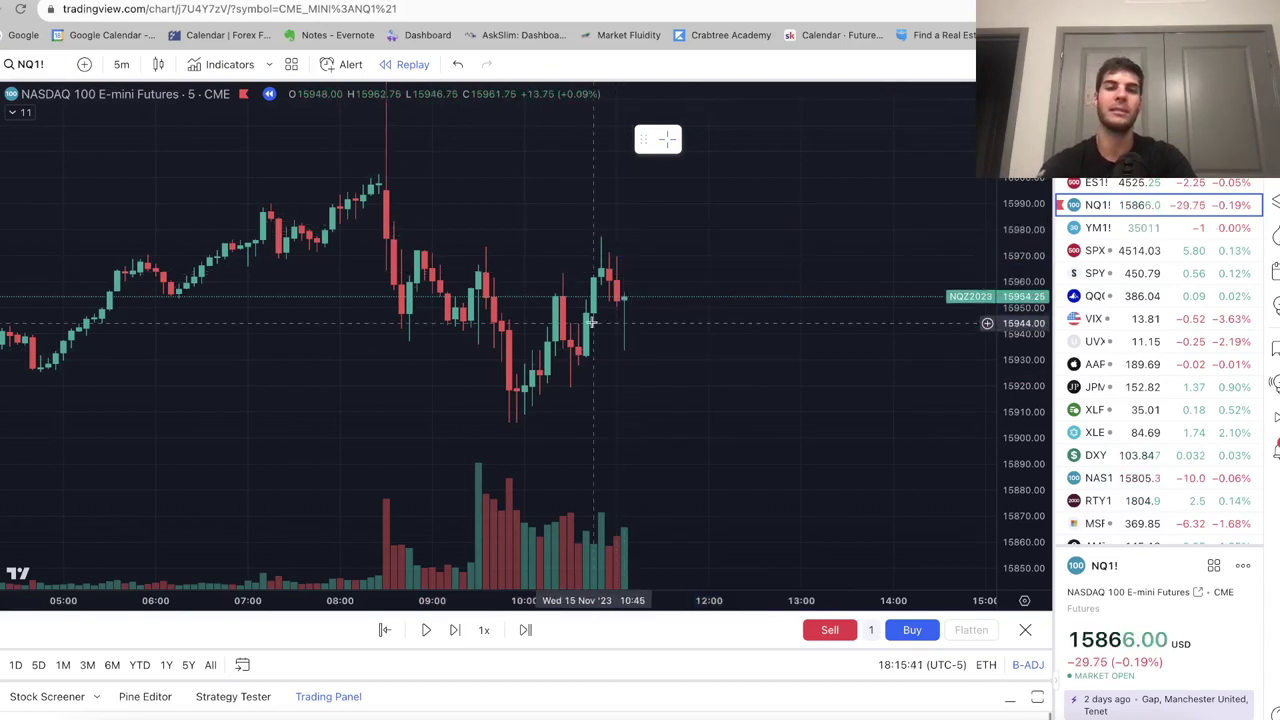
# Advance the bar replay candle by candle to the close of the 11:40 candle.
pyautogui.click(454, 630)
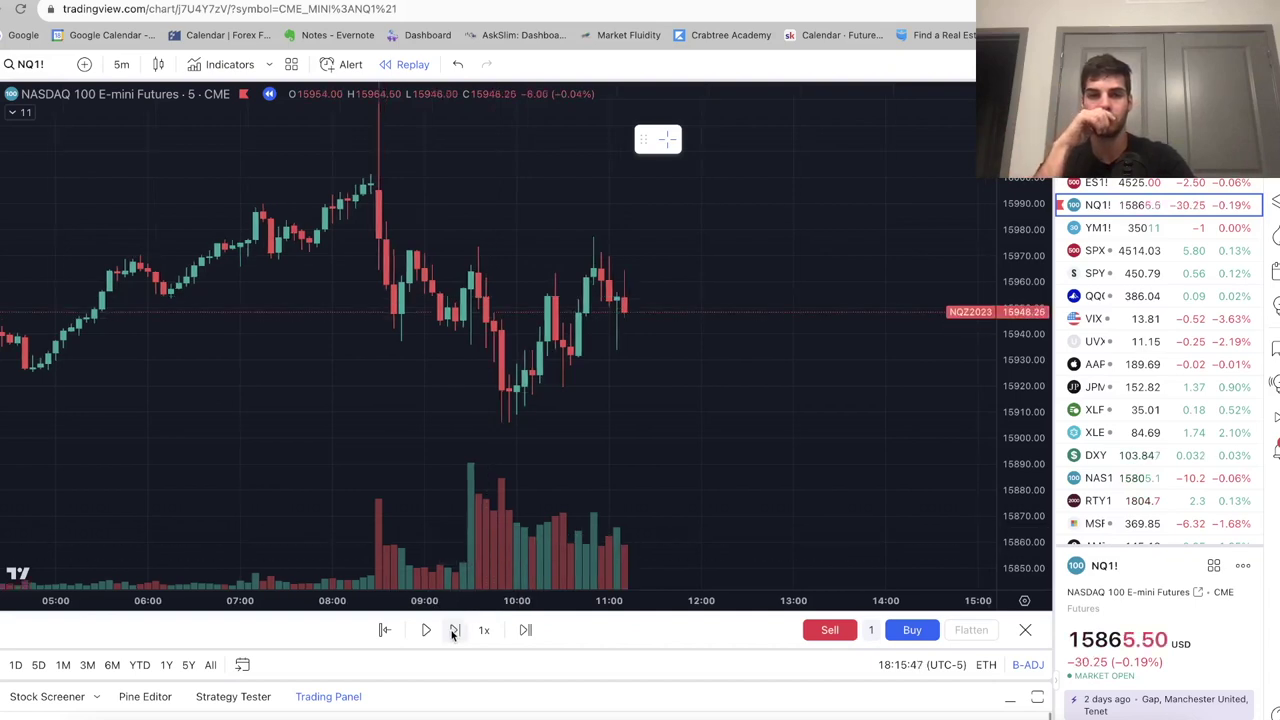
pyautogui.click(454, 630)
pyautogui.click(454, 630)
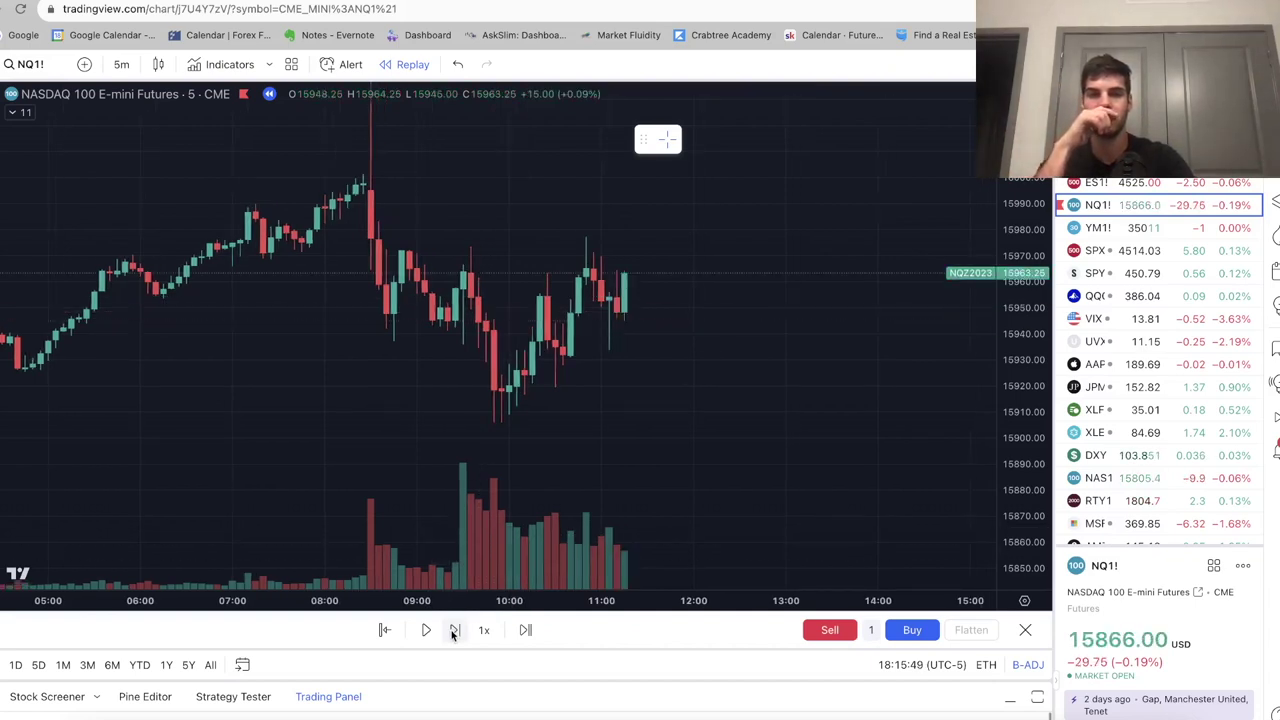
pyautogui.click(454, 630)
pyautogui.click(454, 630)
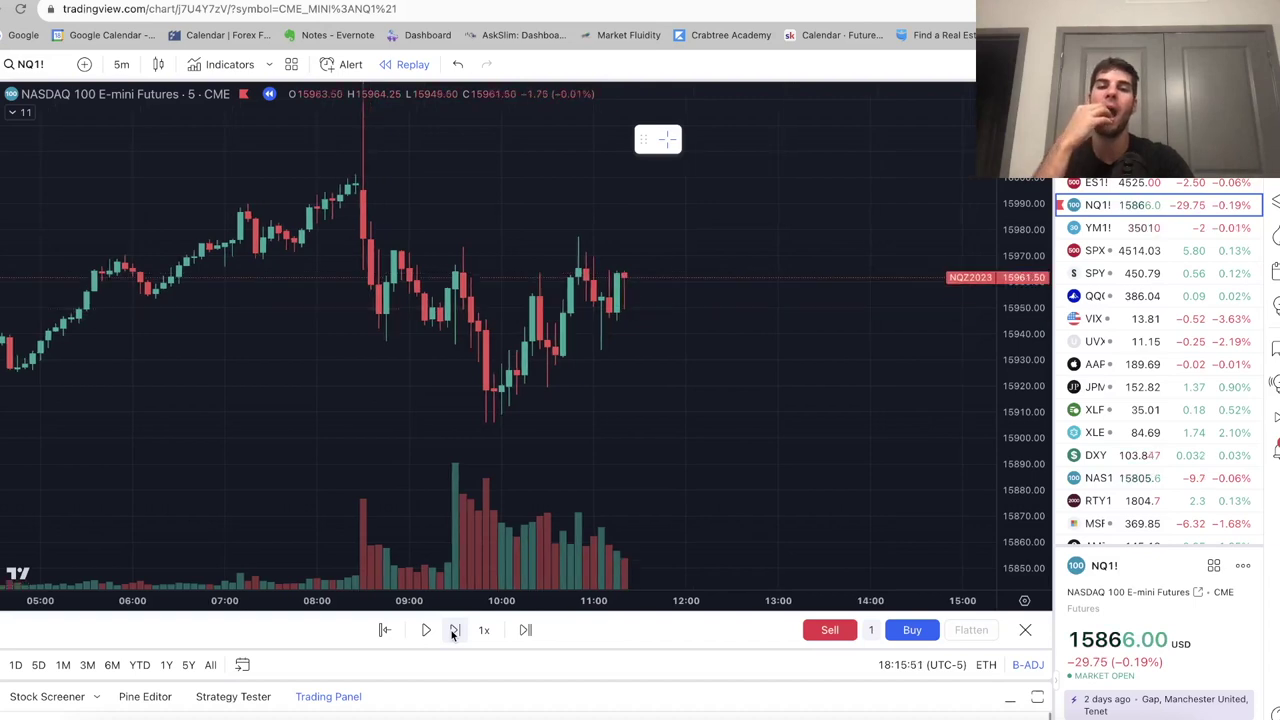
pyautogui.click(454, 630)
pyautogui.click(454, 630)
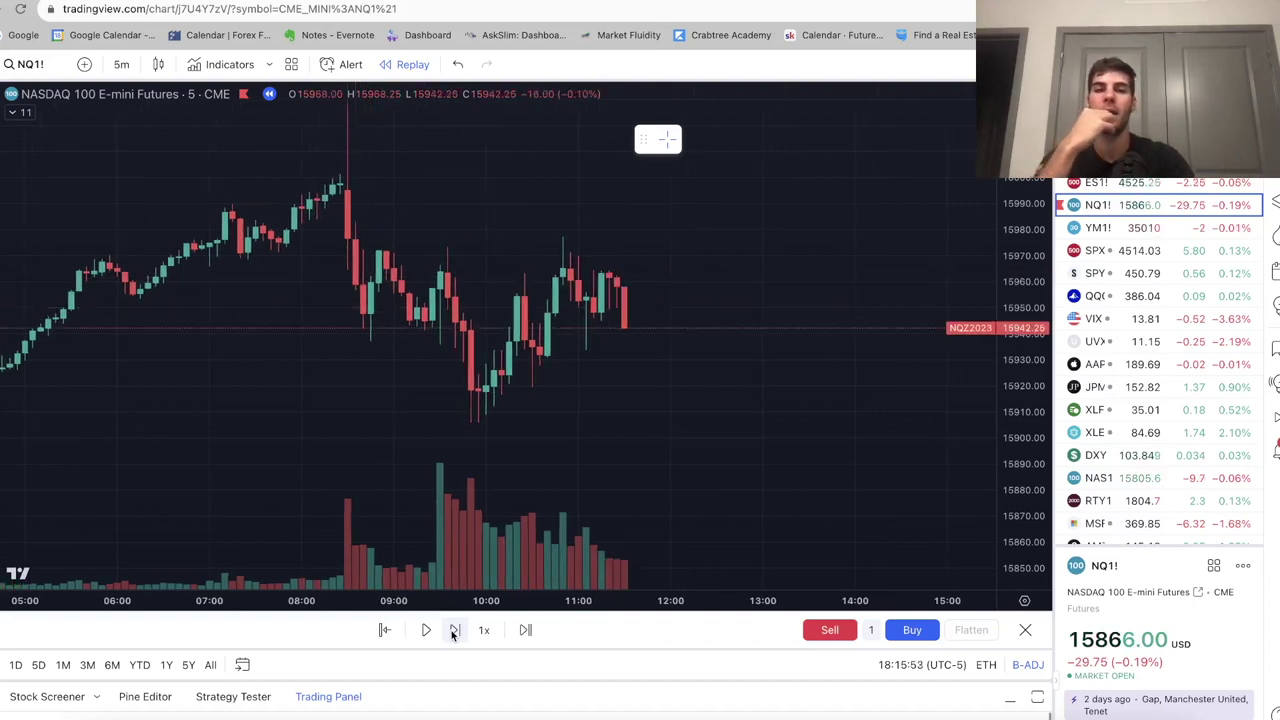
pyautogui.click(454, 630)
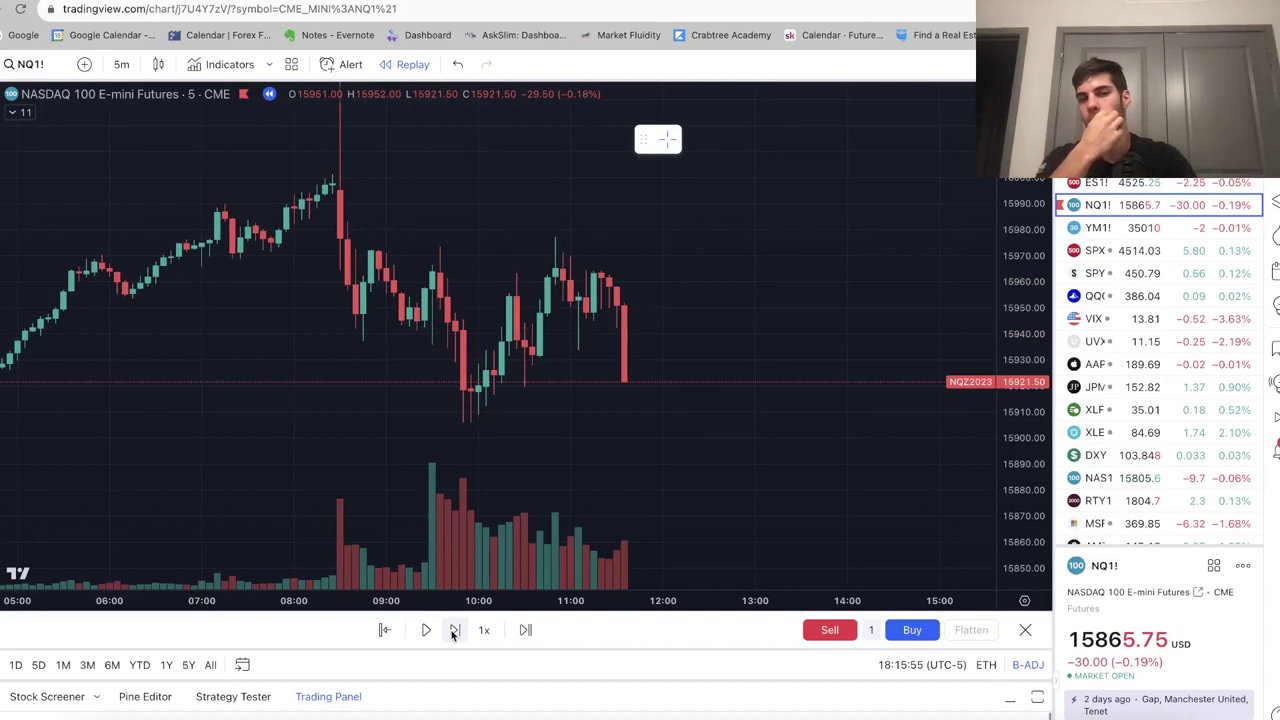
pyautogui.click(454, 630)
pyautogui.click(454, 630)
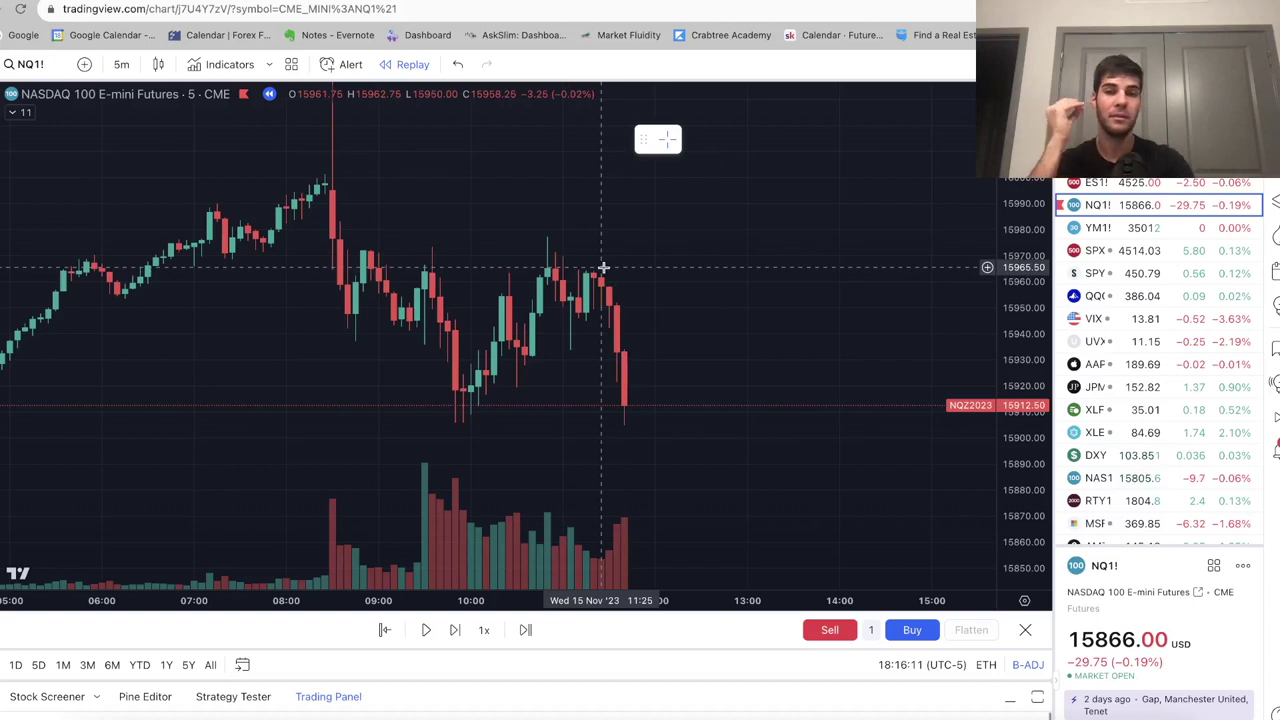
# Continue the bar replay candle by candle through midday up to the 14:00 candle.
pyautogui.click(463, 628)
pyautogui.click(463, 628)
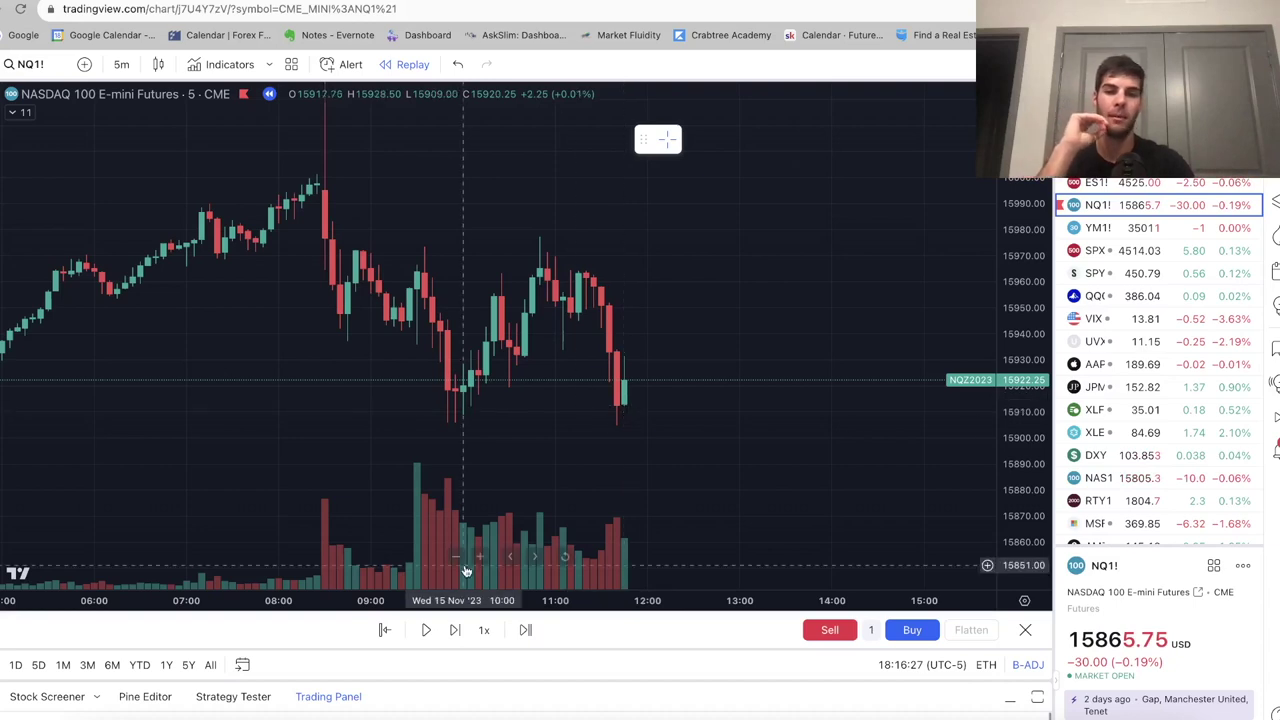
pyautogui.click(455, 630)
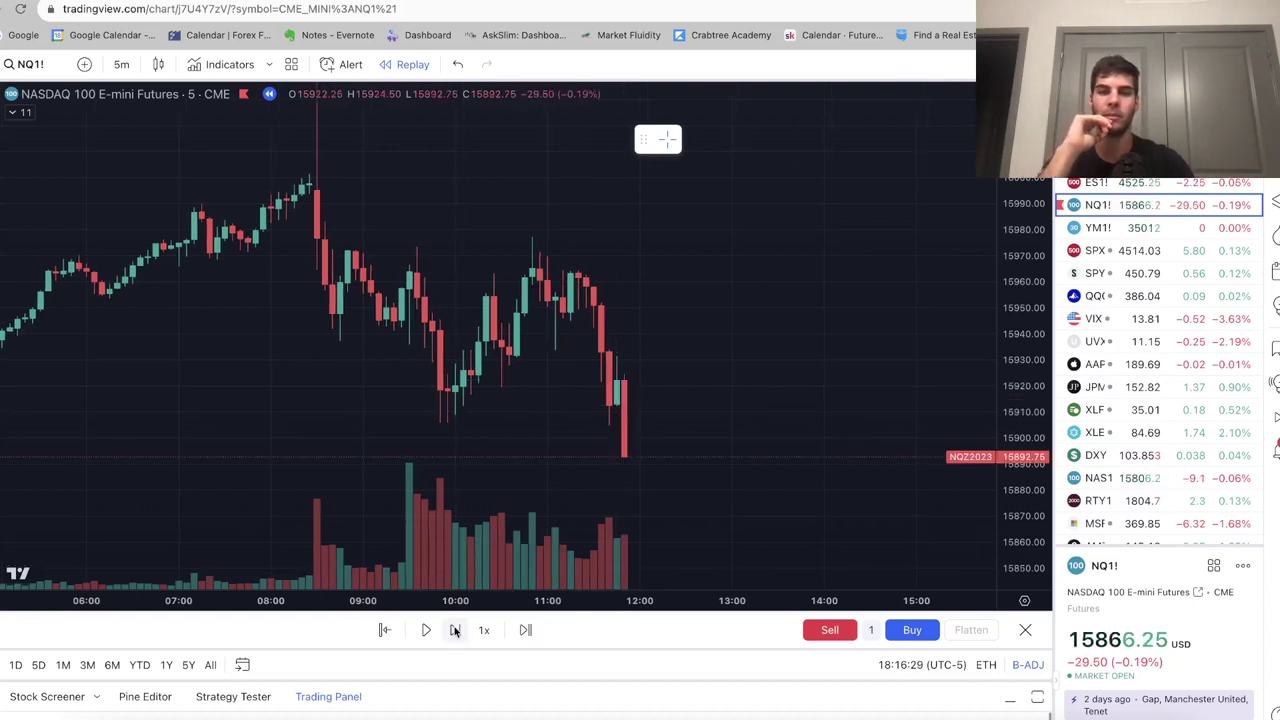
pyautogui.click(455, 630)
pyautogui.click(455, 630)
pyautogui.click(455, 630)
pyautogui.click(455, 630)
pyautogui.click(455, 630)
pyautogui.click(455, 630)
pyautogui.click(455, 630)
pyautogui.click(455, 630)
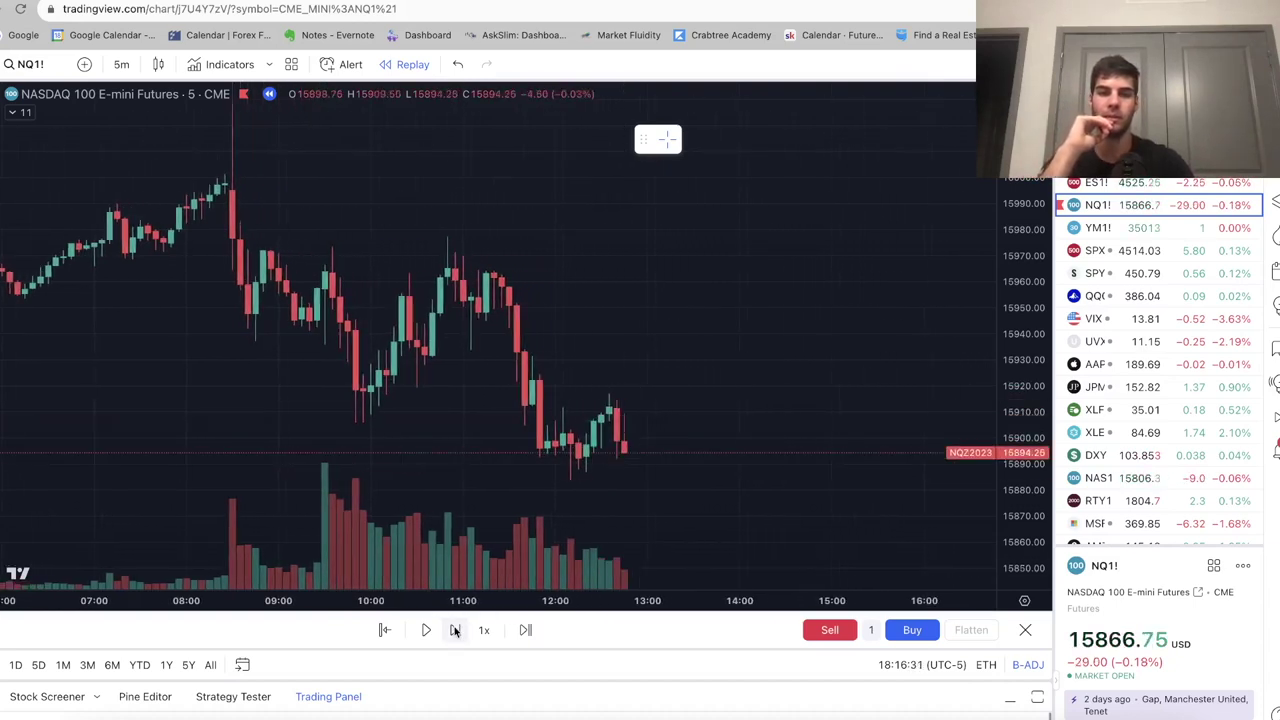
pyautogui.click(455, 630)
pyautogui.click(455, 630)
pyautogui.click(455, 630)
pyautogui.click(455, 630)
pyautogui.click(455, 630)
pyautogui.click(455, 630)
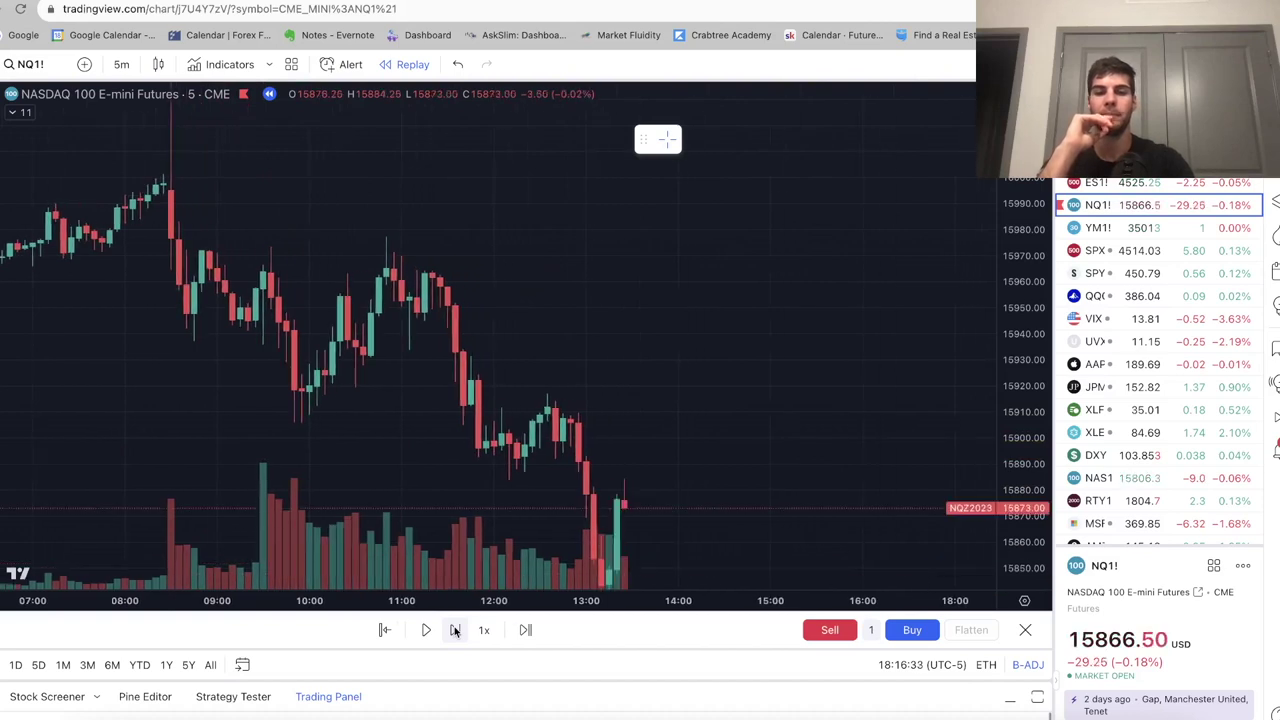
pyautogui.click(452, 629)
pyautogui.click(452, 629)
pyautogui.click(452, 629)
pyautogui.click(452, 629)
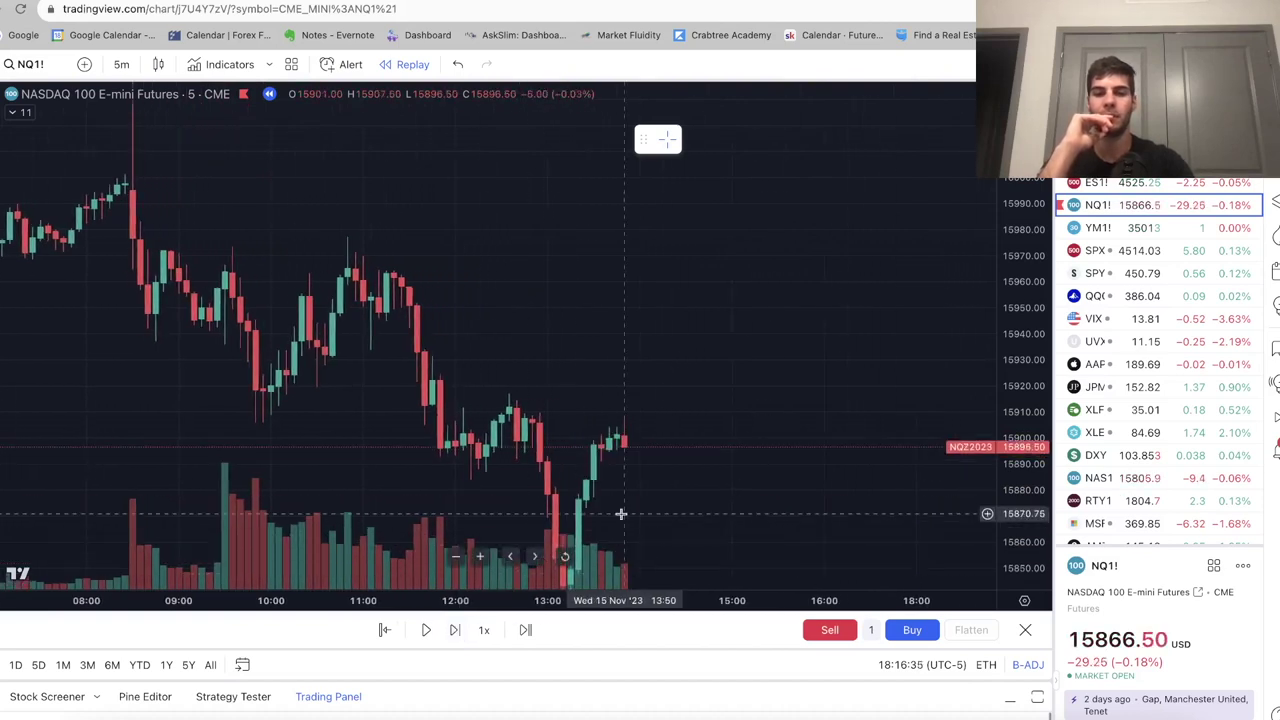
pyautogui.hotkey('shift', 'Right')
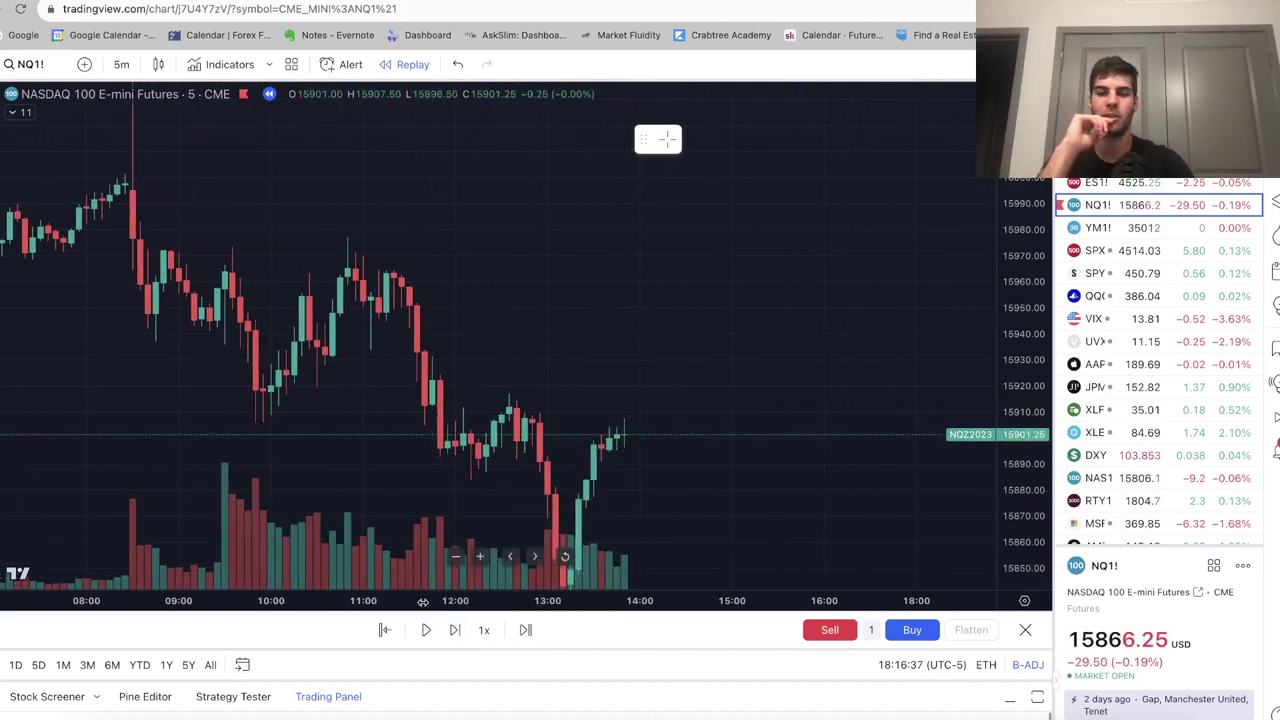
pyautogui.click(452, 629)
pyautogui.click(452, 629)
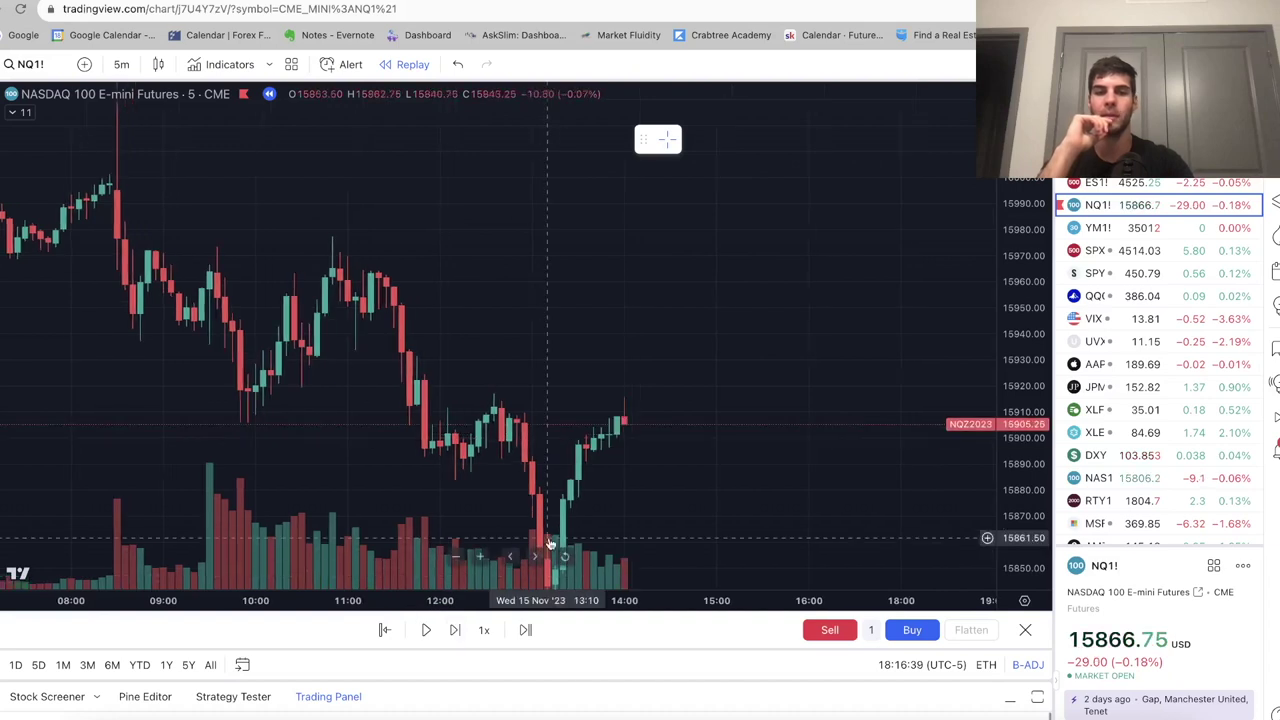
pyautogui.hotkey('shift', 'Right')
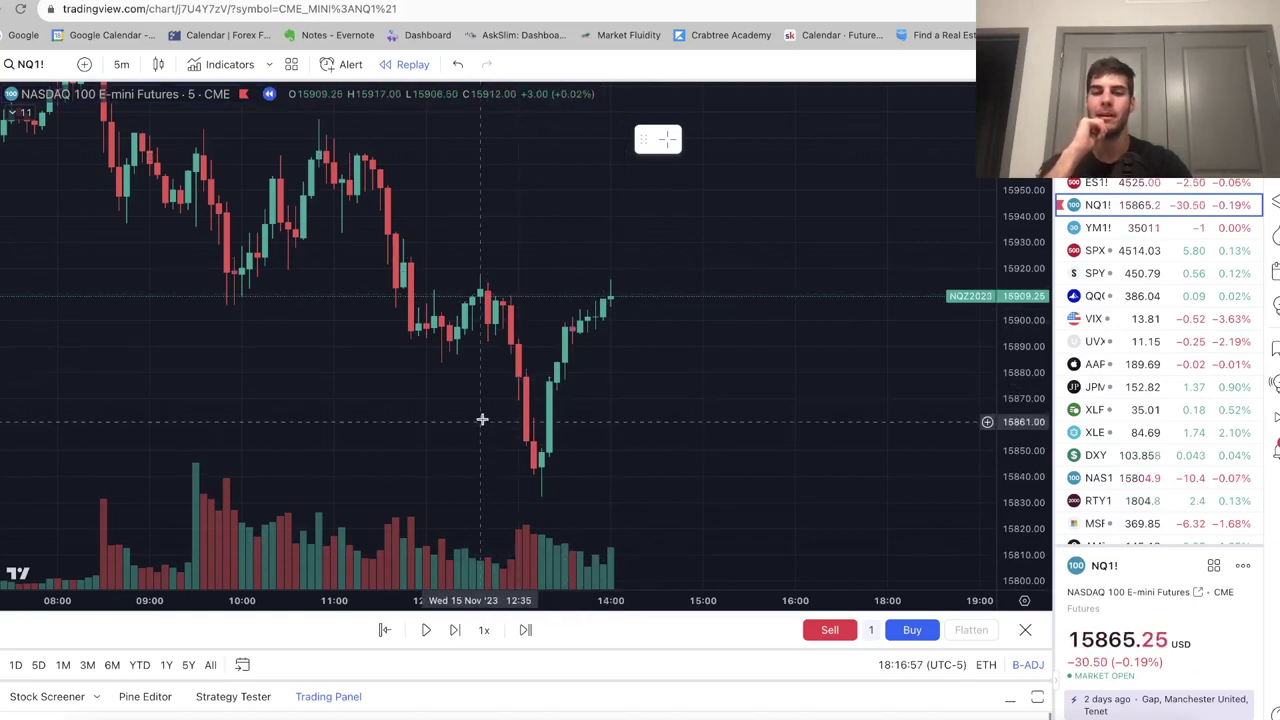
# Continue the bar replay candle by candle from 14:00 up to the close of the 14:40 candle.
pyautogui.moveTo(480, 417); pyautogui.dragTo(466, 460)
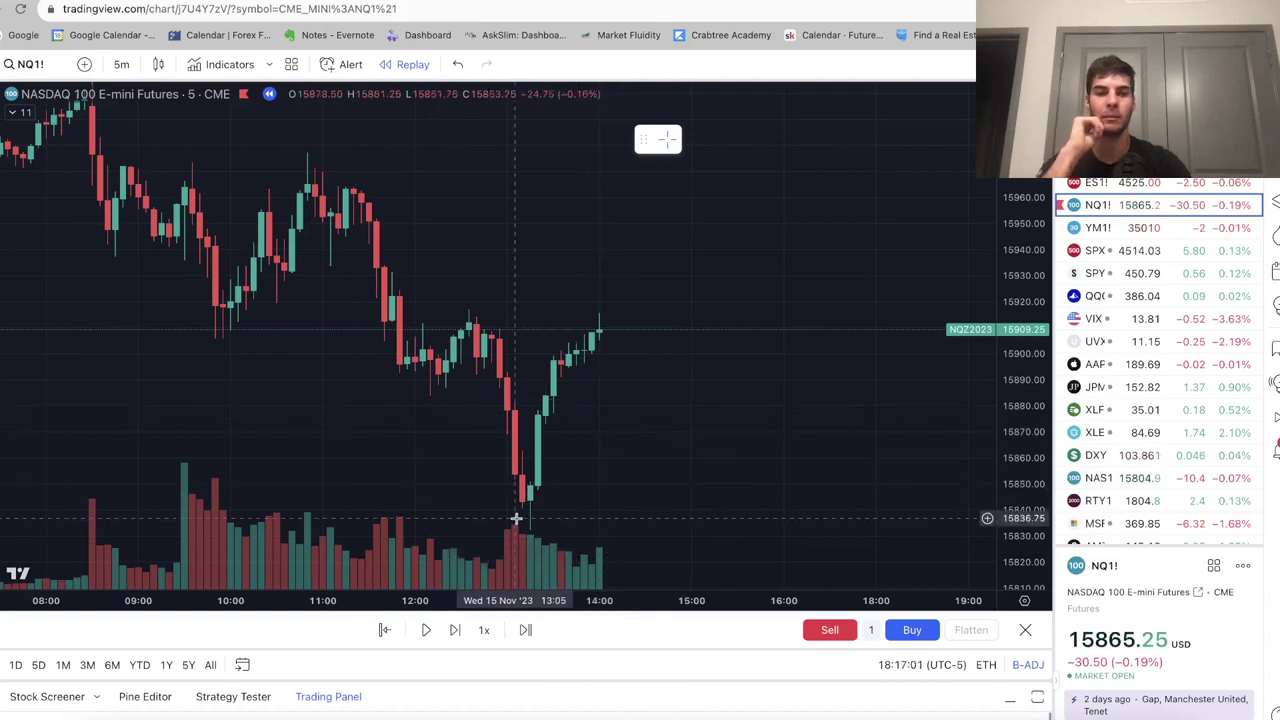
pyautogui.click(451, 635)
pyautogui.click(451, 635)
pyautogui.click(451, 635)
pyautogui.click(451, 635)
pyautogui.hotkey('shift', 'Right')
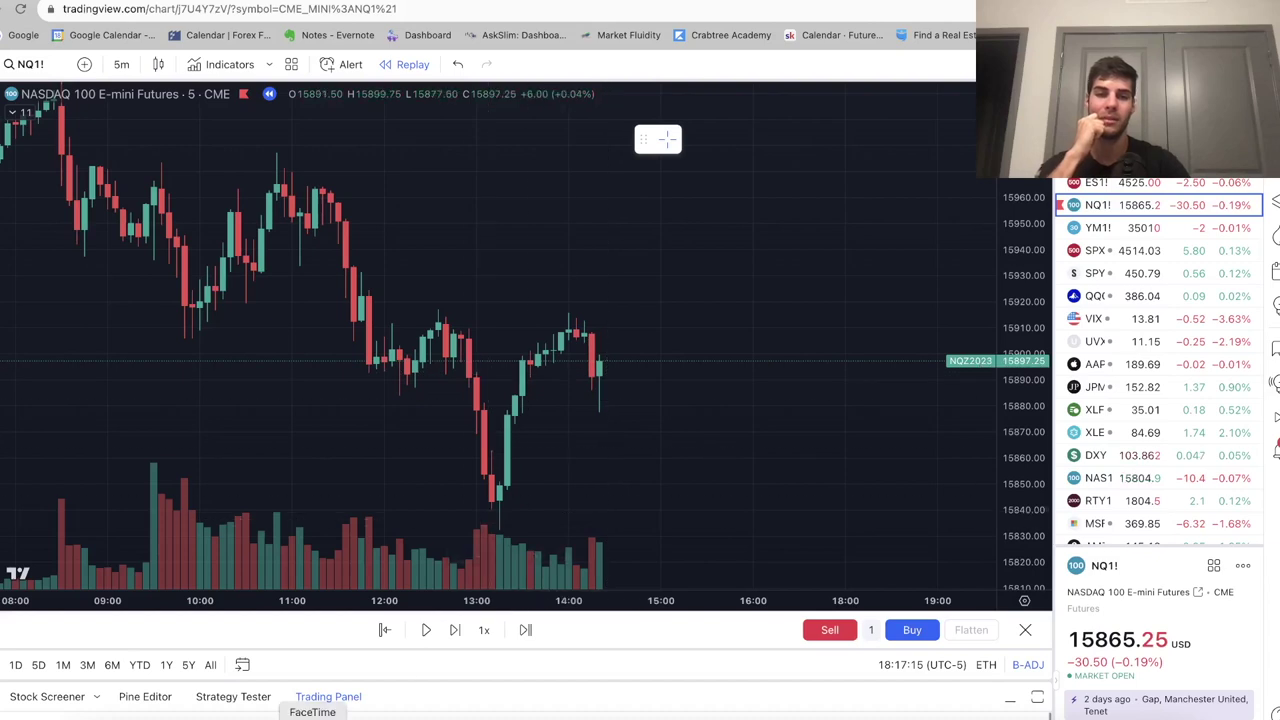
pyautogui.click(454, 630)
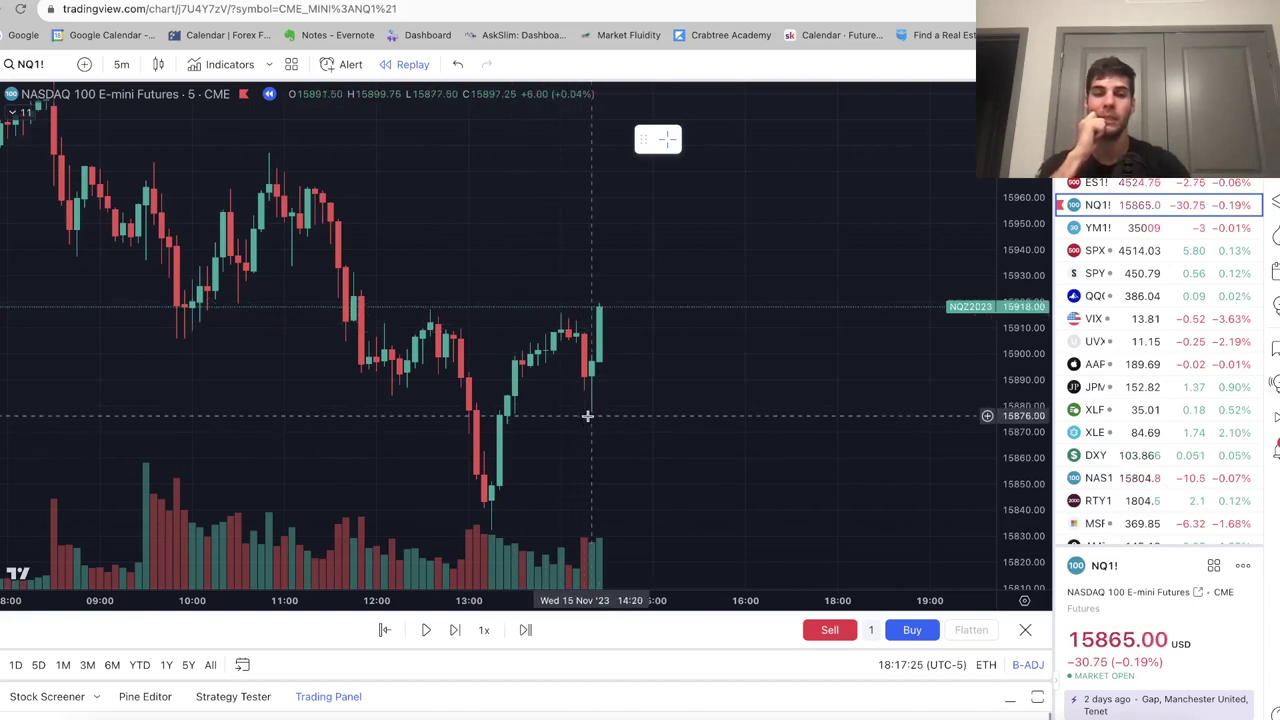
pyautogui.moveTo(626, 391); pyautogui.dragTo(600, 417)
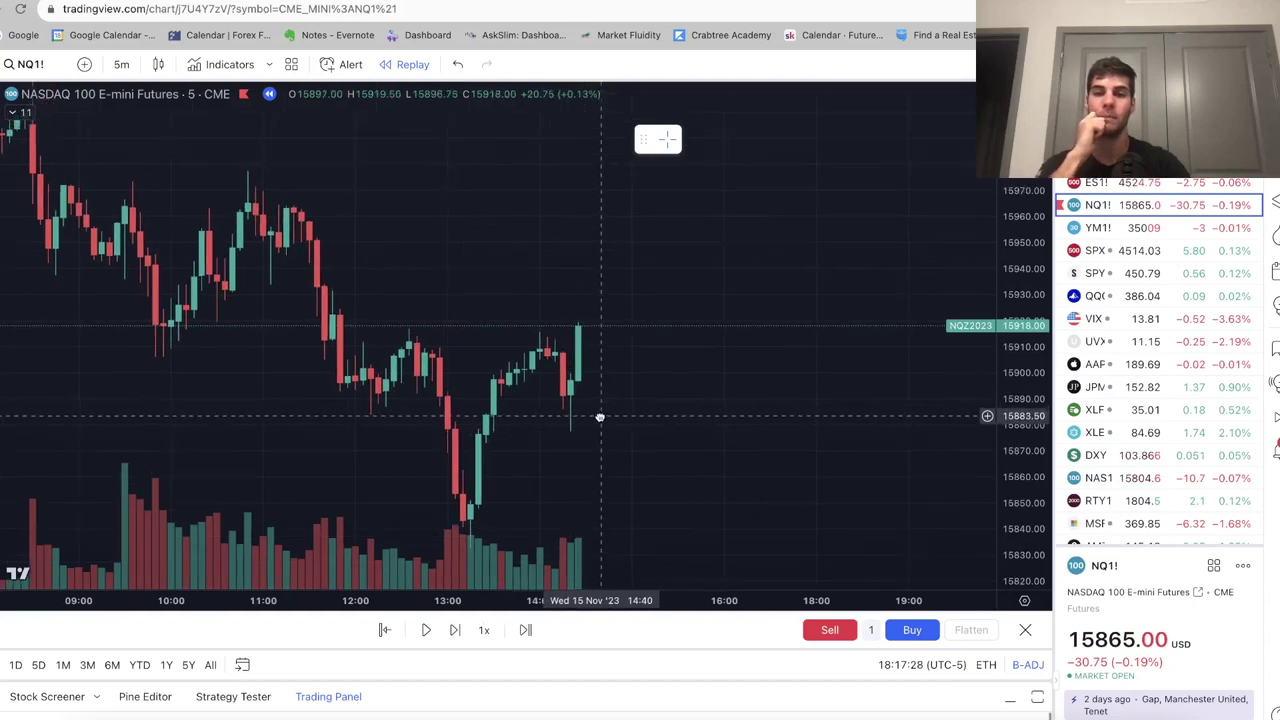
pyautogui.click(455, 630)
pyautogui.click(455, 630)
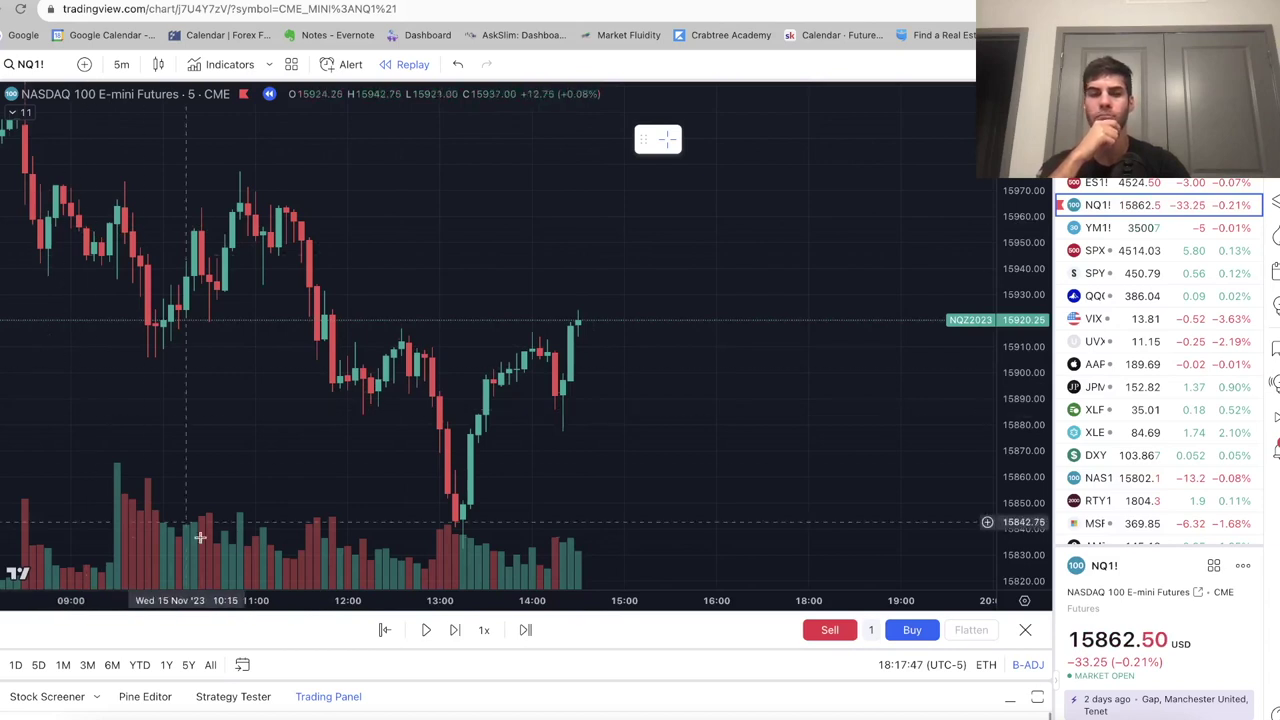
pyautogui.click(456, 630)
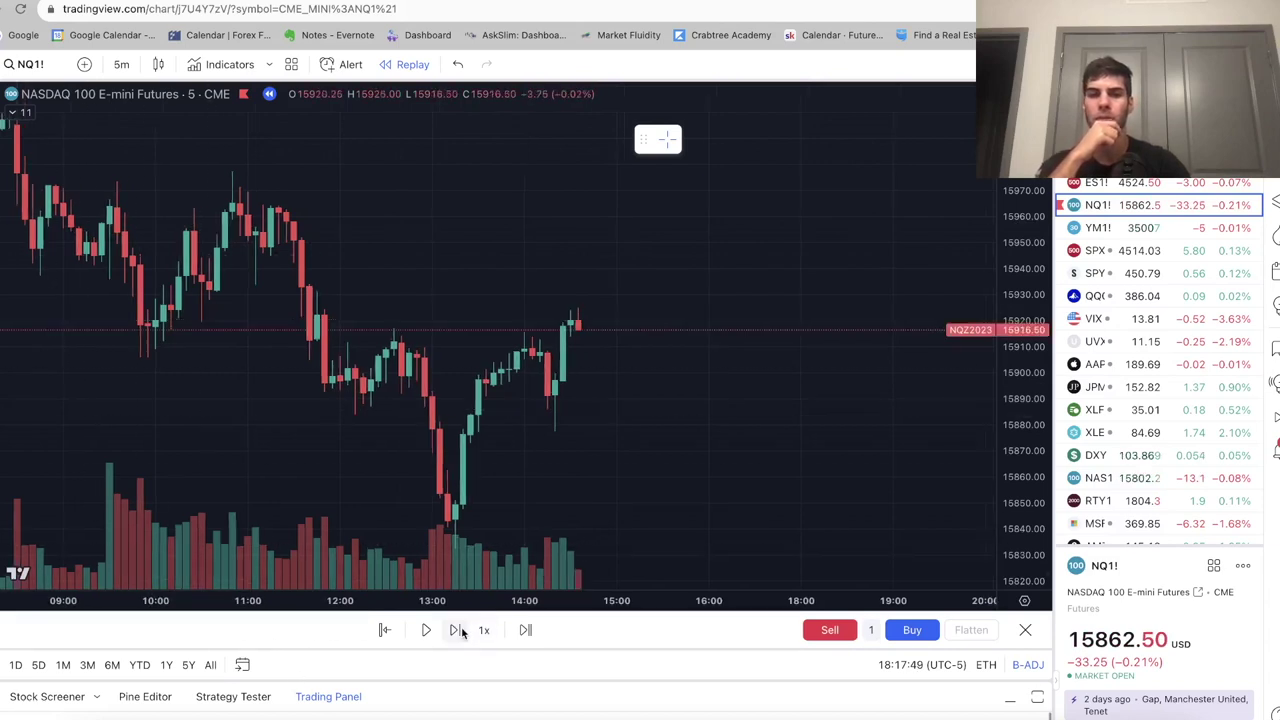
pyautogui.click(456, 630)
pyautogui.click(456, 630)
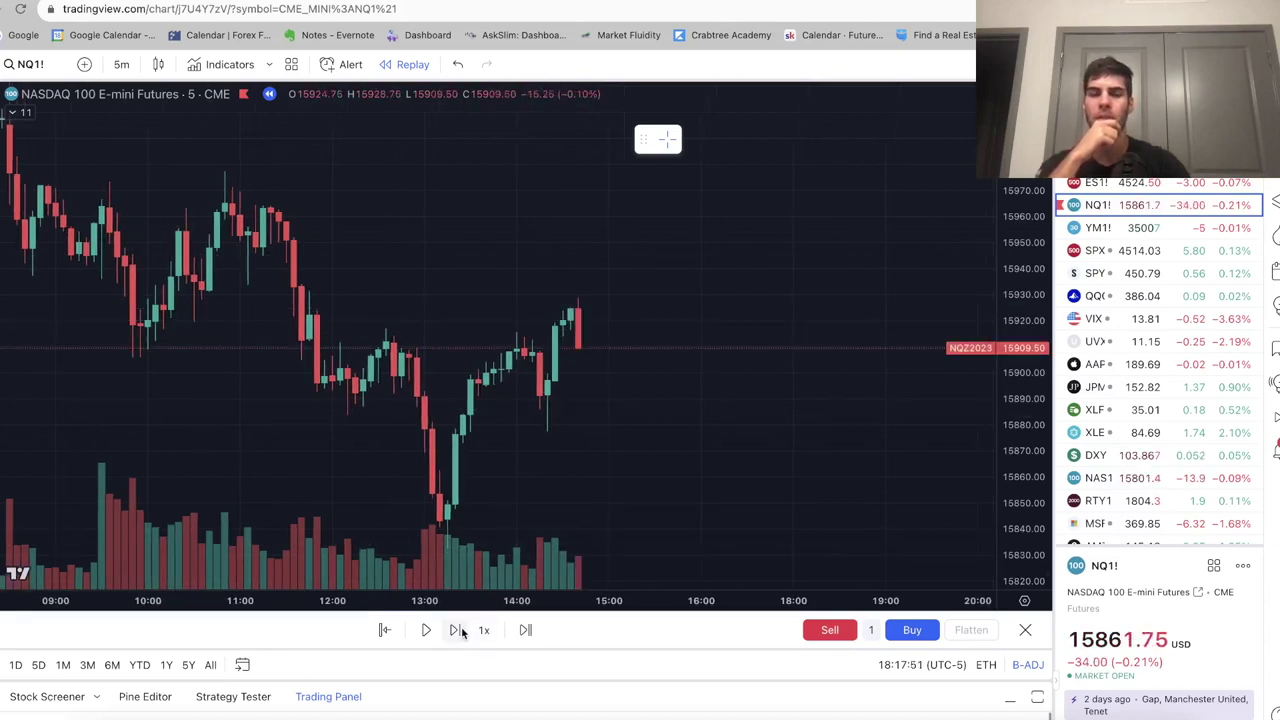
pyautogui.click(456, 630)
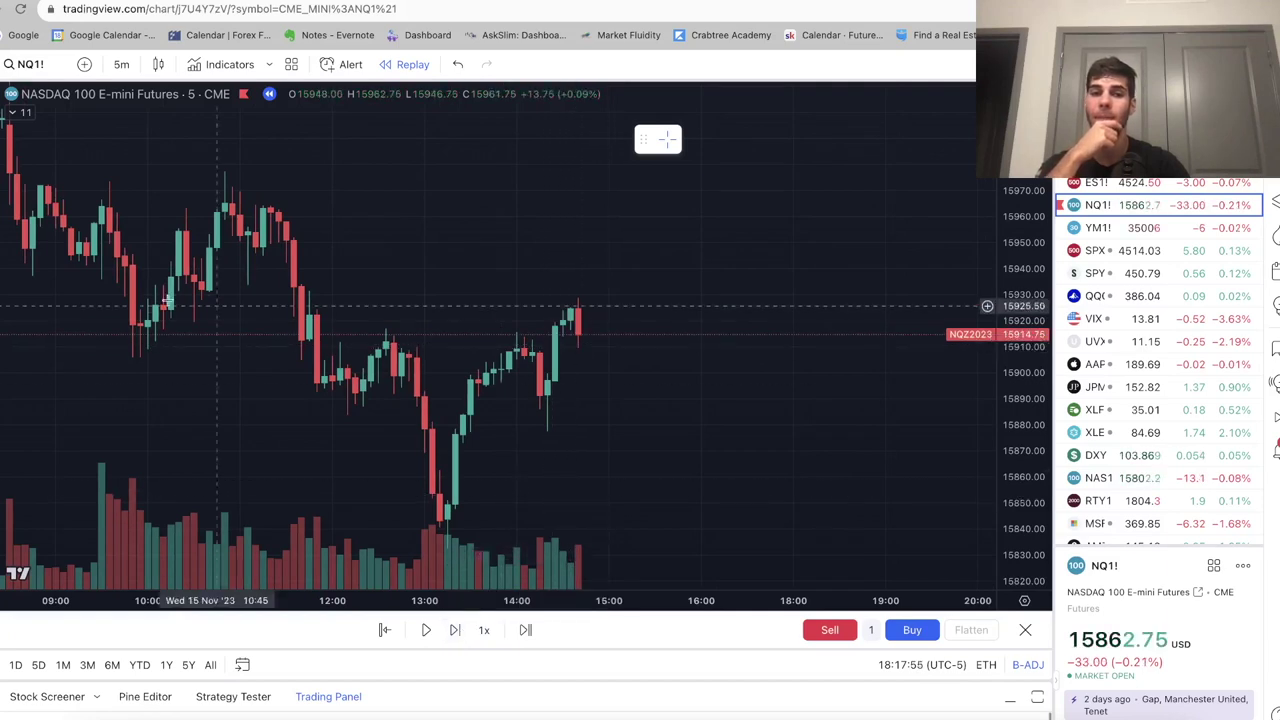
# Place a long position starting at 14:45 with entry 15895.50, stop 15875.50 and target 15929.75.
pyautogui.click(12, 220)
pyautogui.click(14, 226)
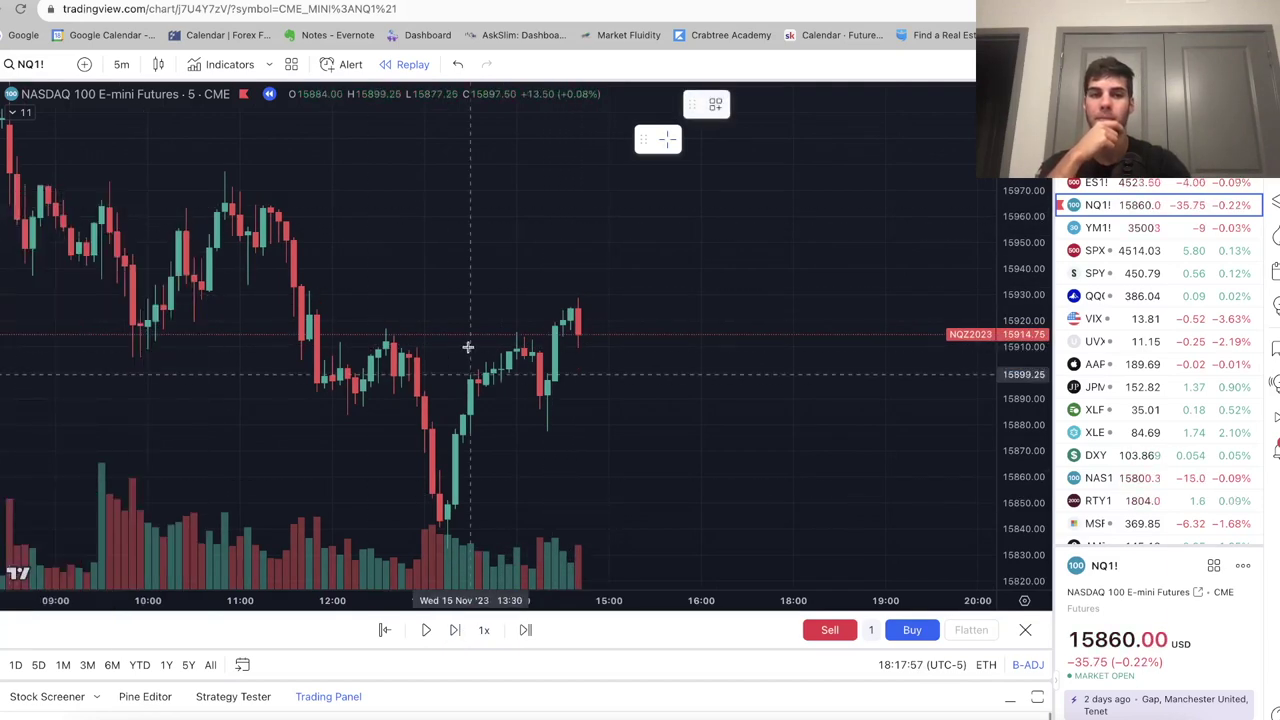
pyautogui.click(586, 360)
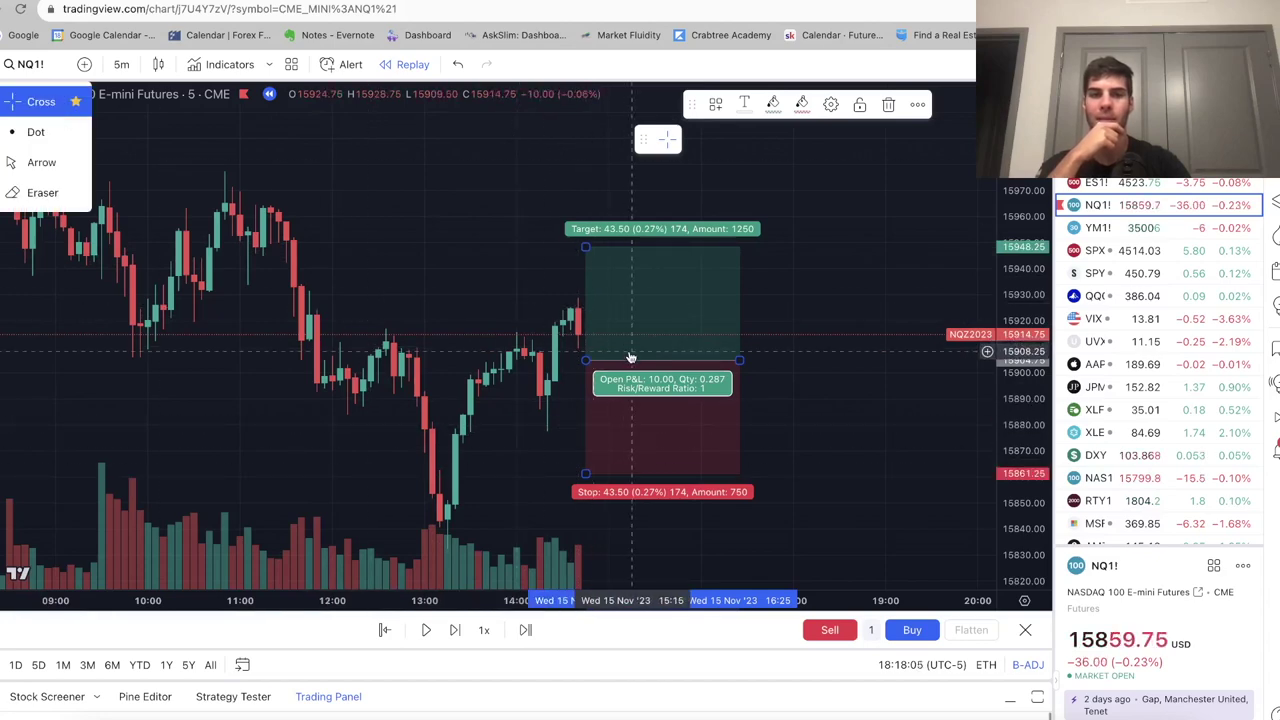
pyautogui.moveTo(629, 354); pyautogui.dragTo(609, 381)
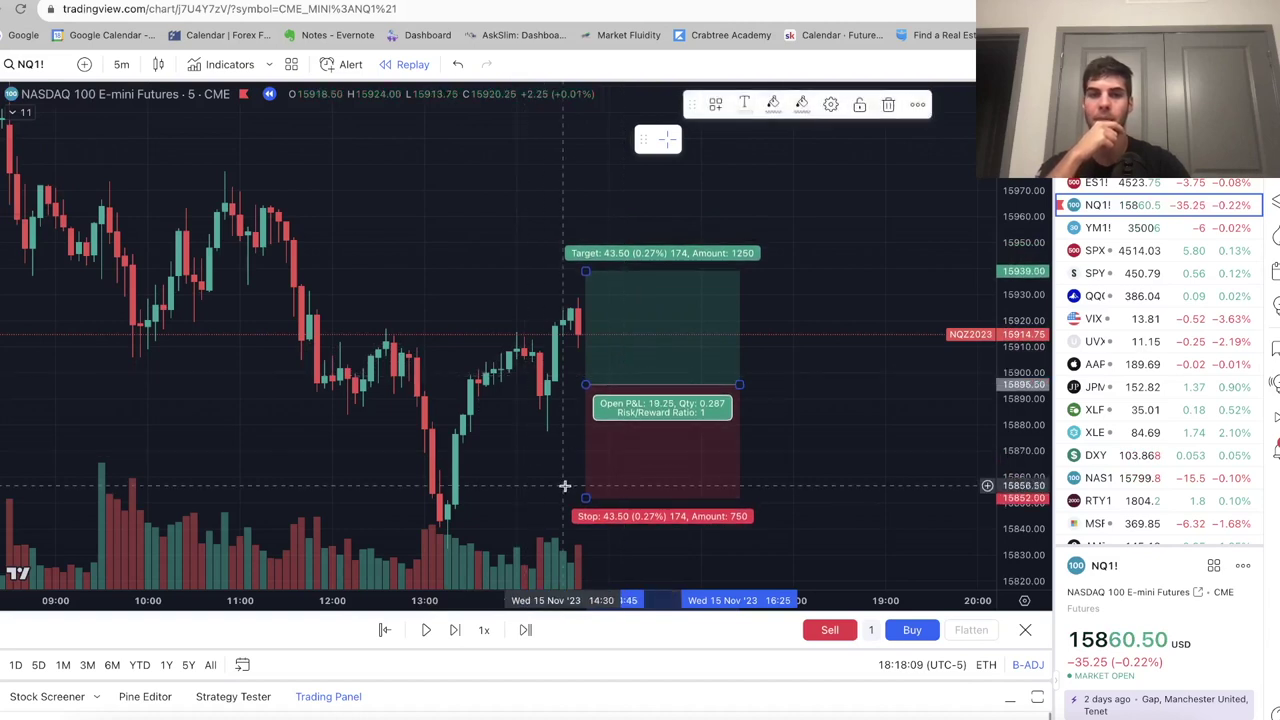
pyautogui.moveTo(585, 494); pyautogui.dragTo(586, 436)
pyautogui.moveTo(585, 272); pyautogui.dragTo(584, 296)
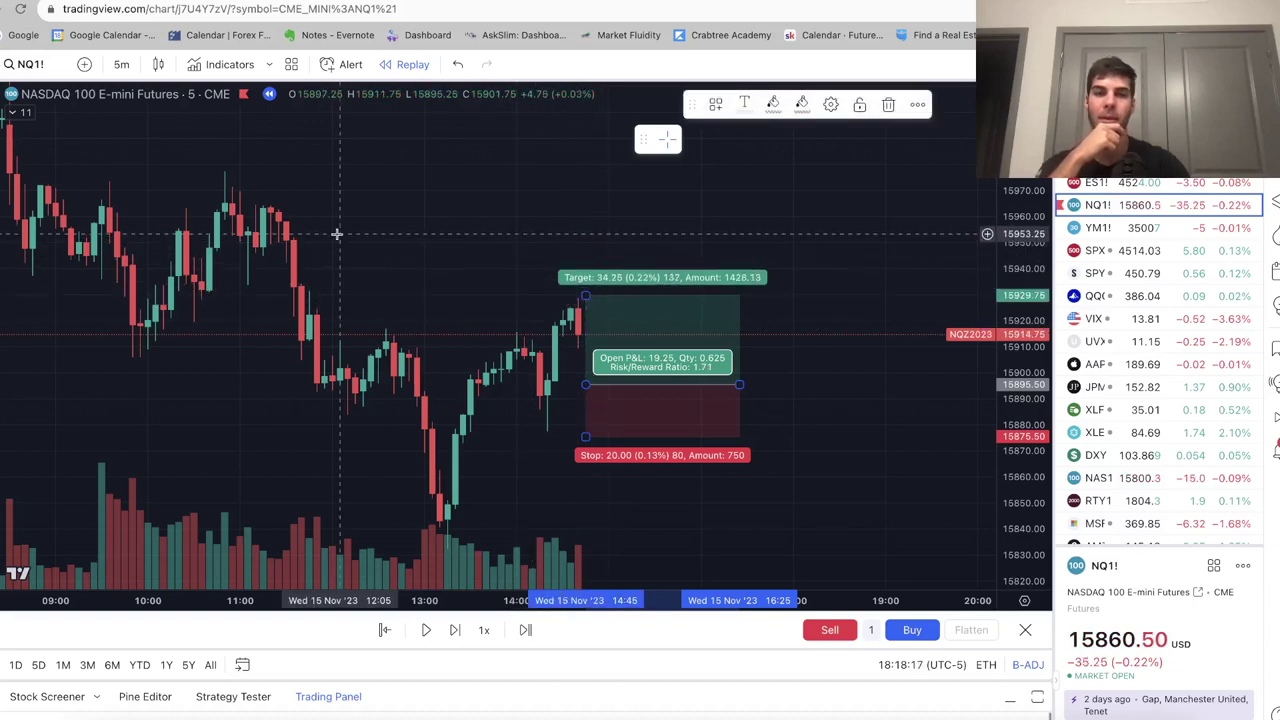
# Advance the replay to the 14:45 candle and adjust the long position to entry 15903.00, stop 15875.75 and target 15949.75.
pyautogui.click(454, 632)
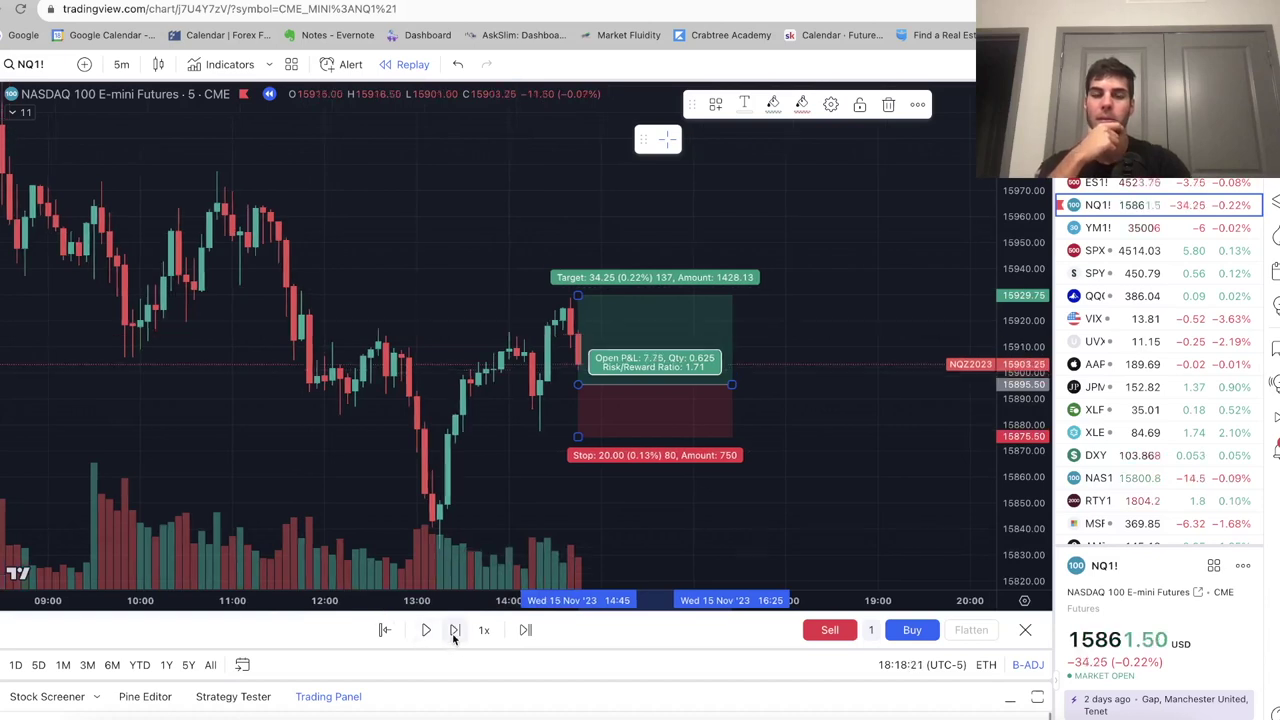
pyautogui.moveTo(617, 421); pyautogui.dragTo(580, 436)
pyautogui.click(552, 435)
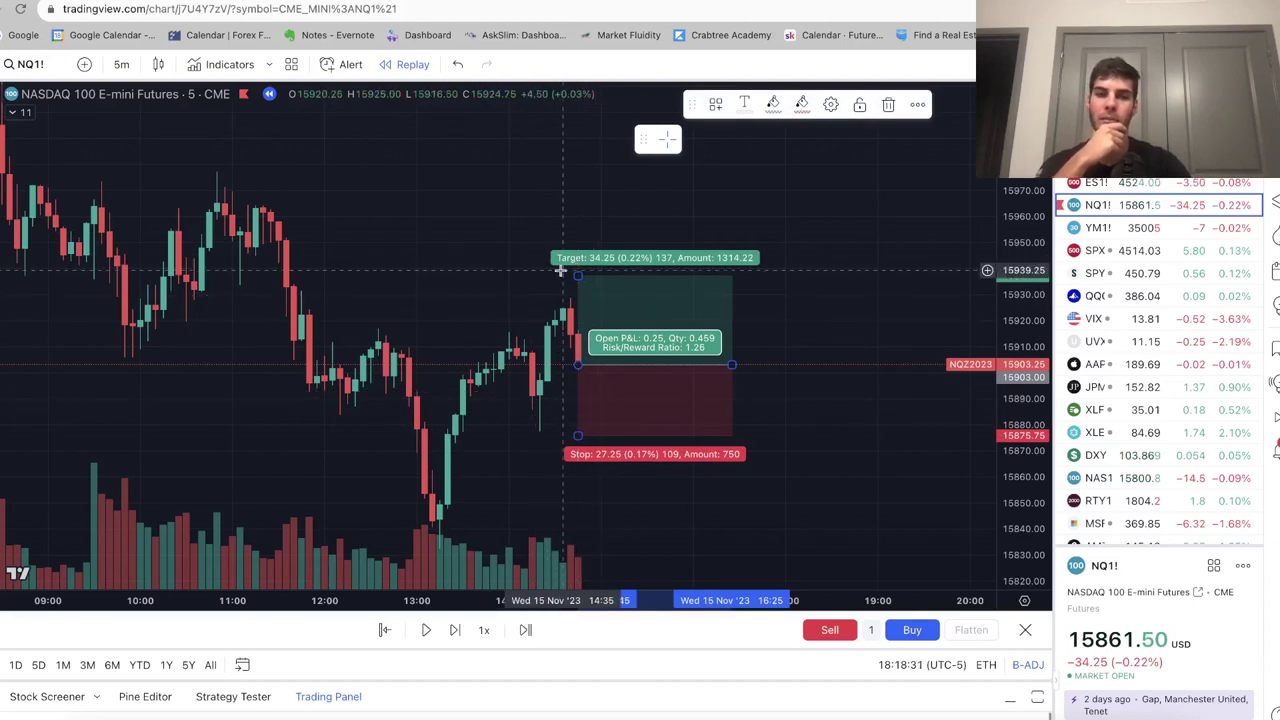
pyautogui.moveTo(579, 272); pyautogui.dragTo(581, 289)
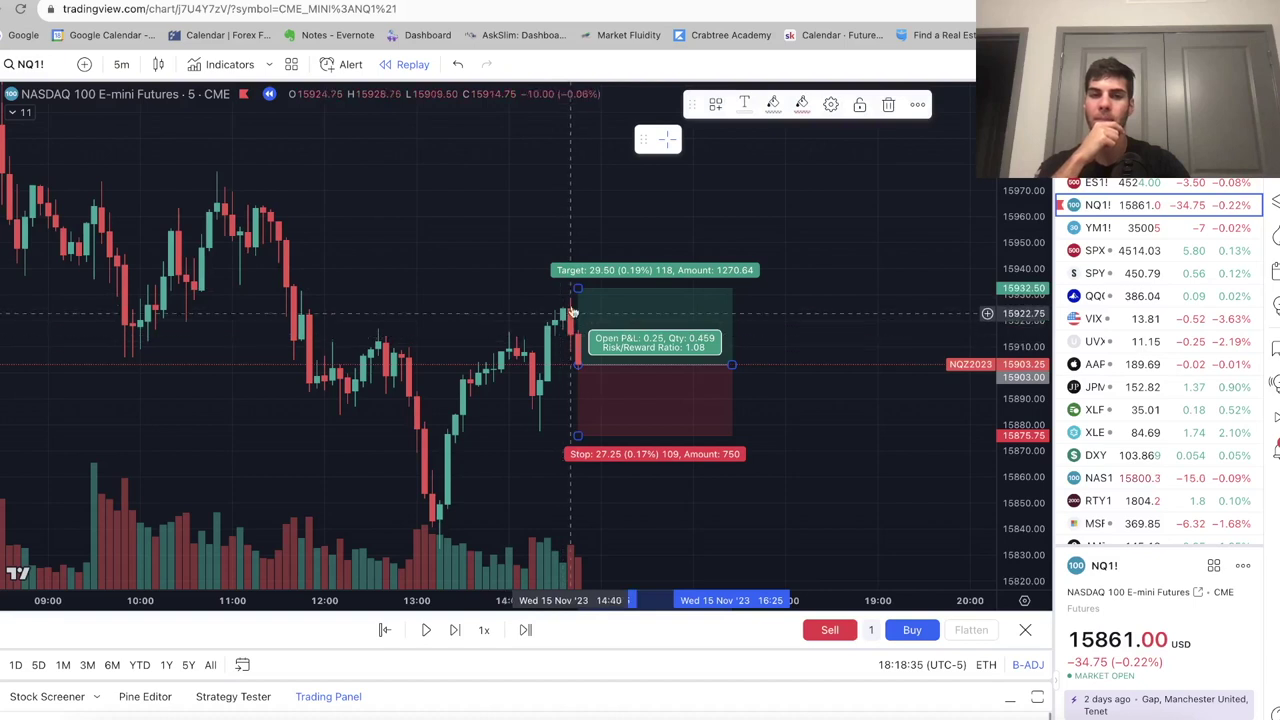
pyautogui.moveTo(579, 289); pyautogui.dragTo(579, 243)
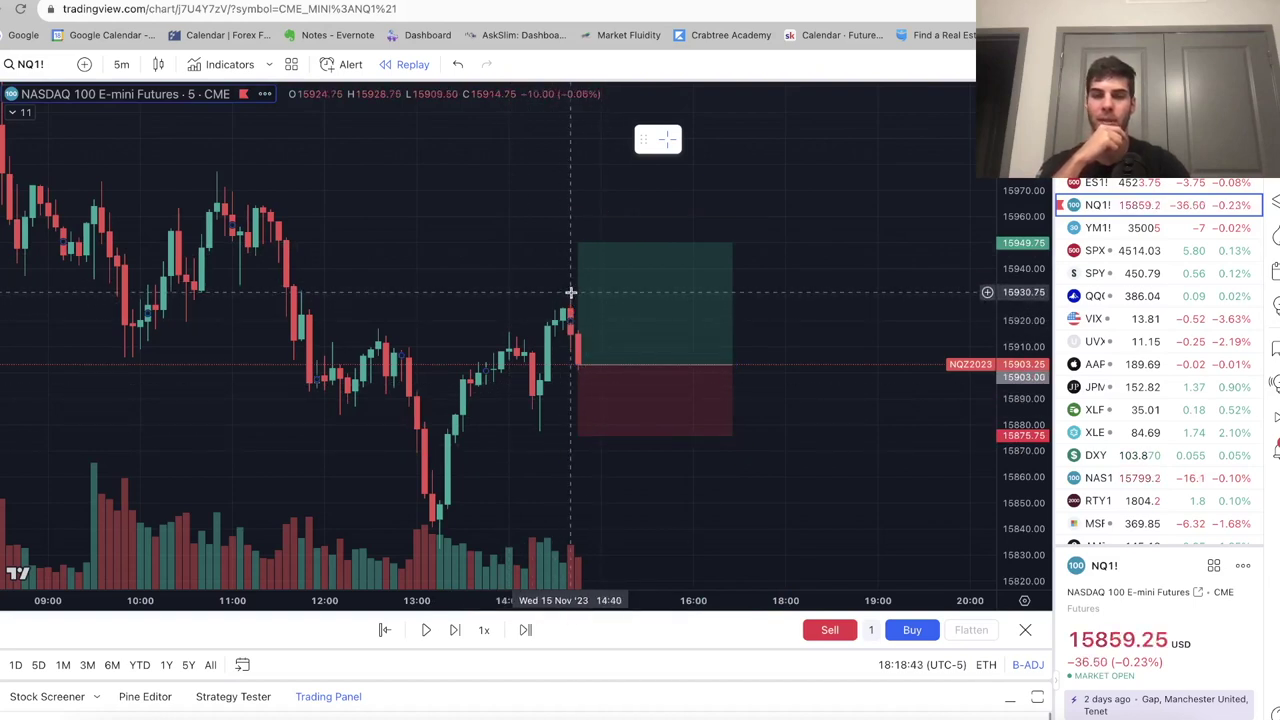
# Play the long trade forward candle by candle in the bar replay up to the 15:50 candle.
pyautogui.click(455, 630)
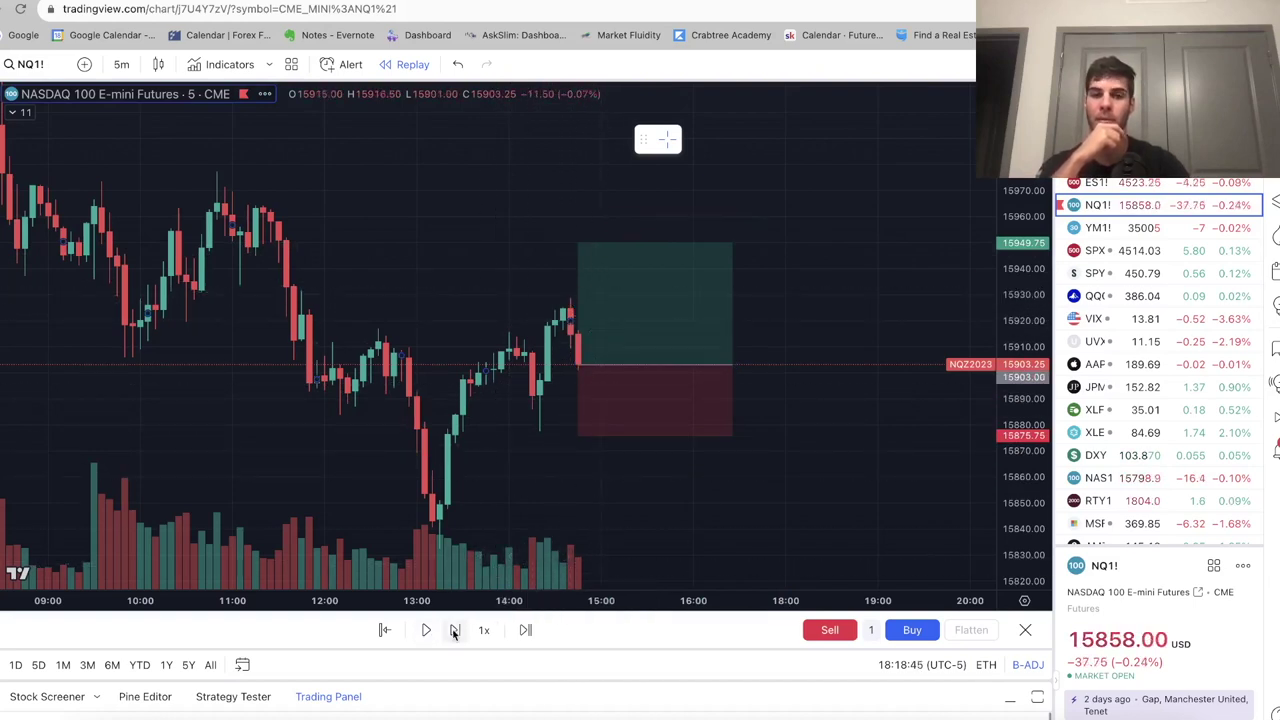
pyautogui.click(455, 630)
pyautogui.click(455, 630)
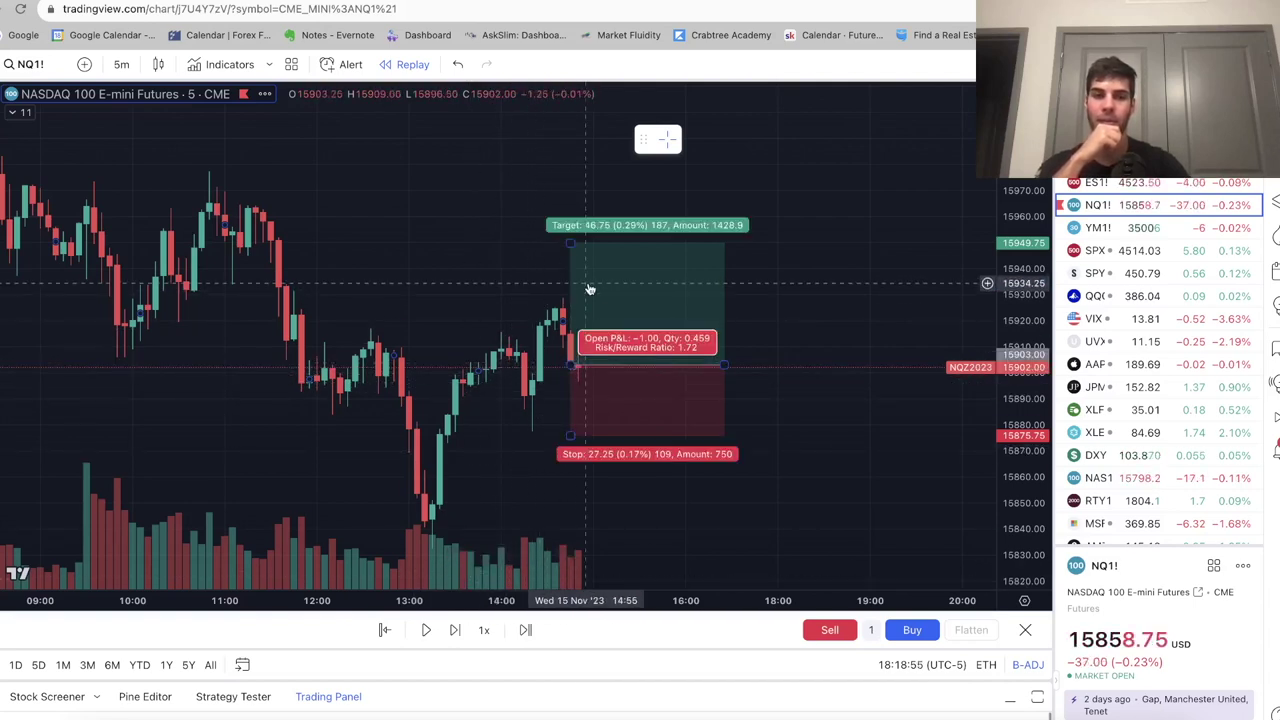
pyautogui.click(454, 630)
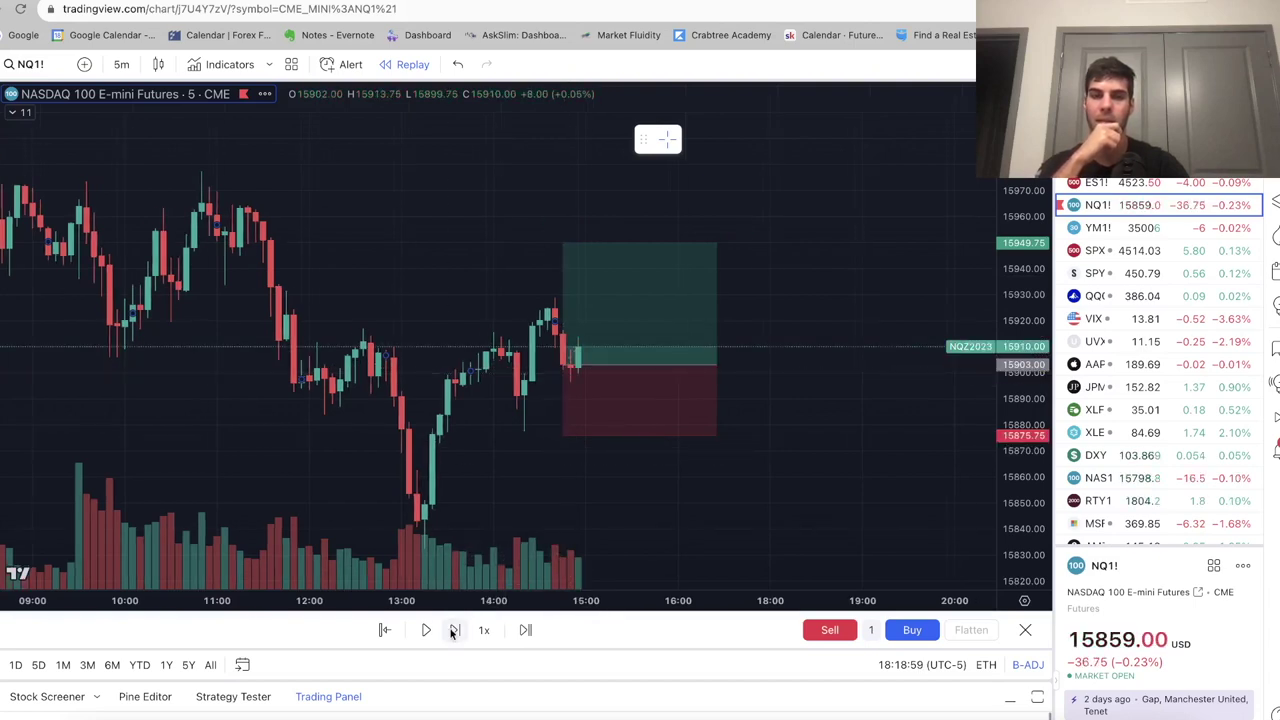
pyautogui.click(454, 630)
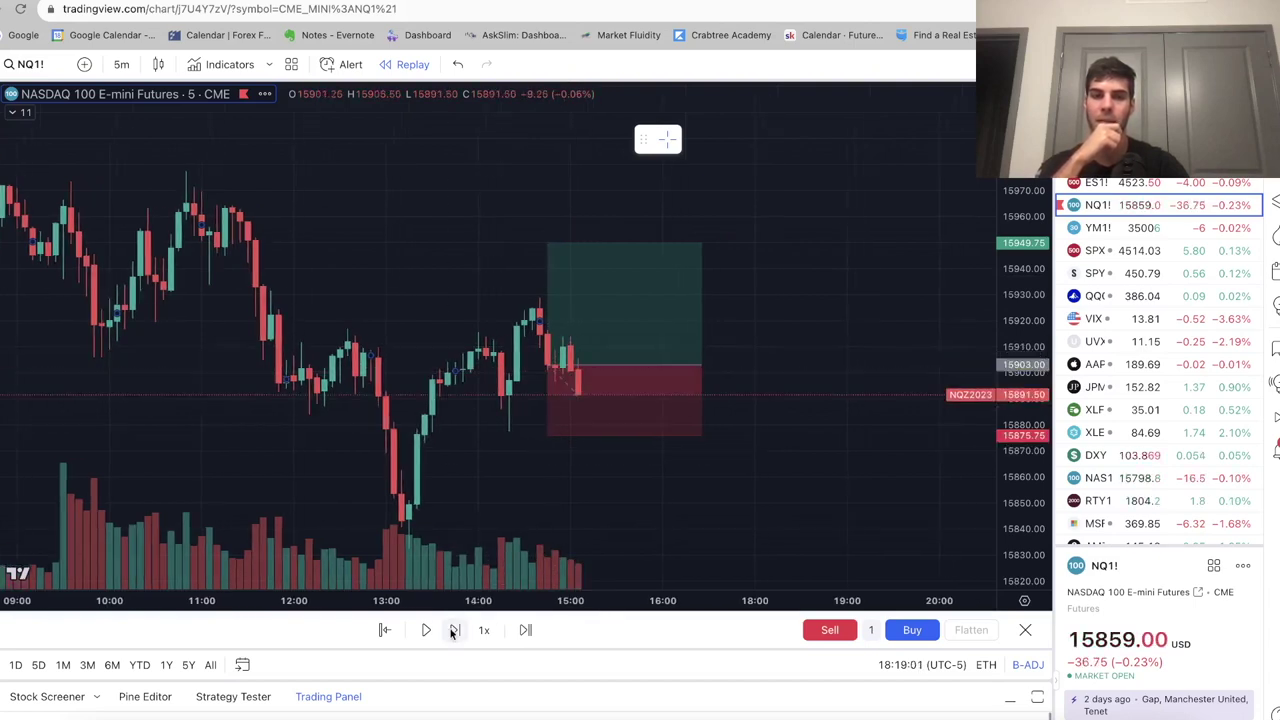
pyautogui.click(452, 630)
pyautogui.click(452, 630)
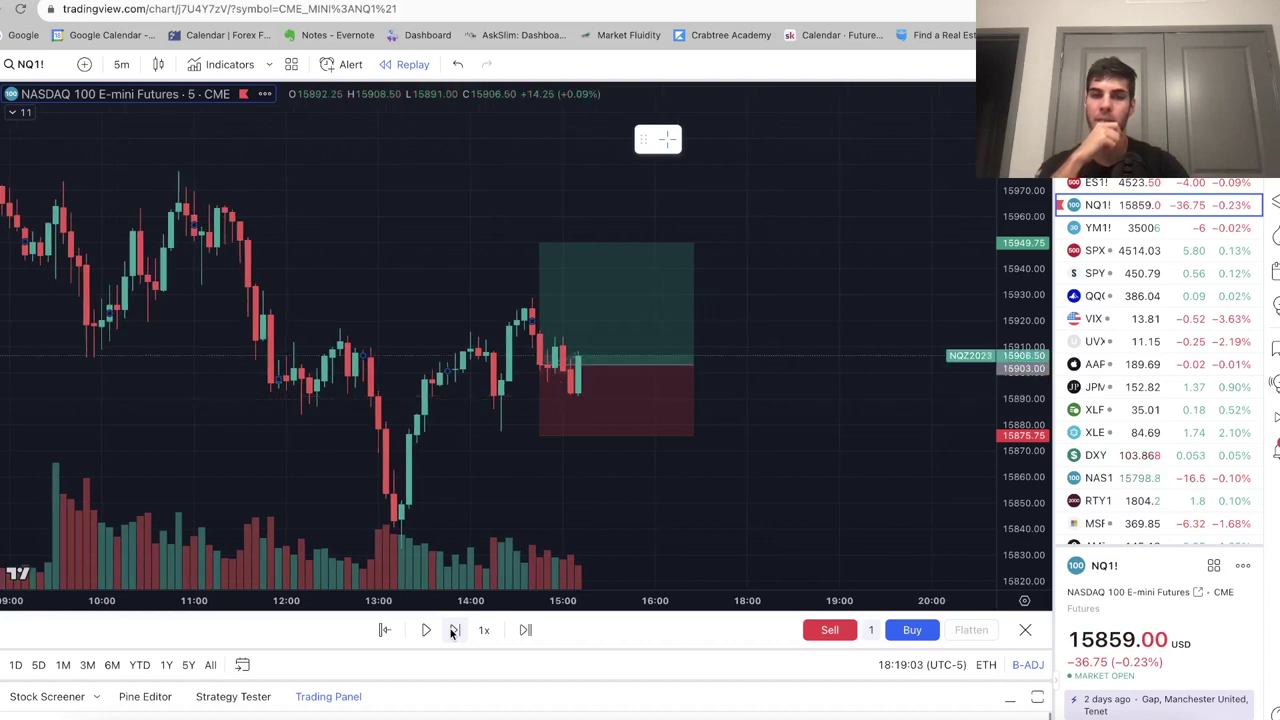
pyautogui.click(452, 630)
pyautogui.click(452, 630)
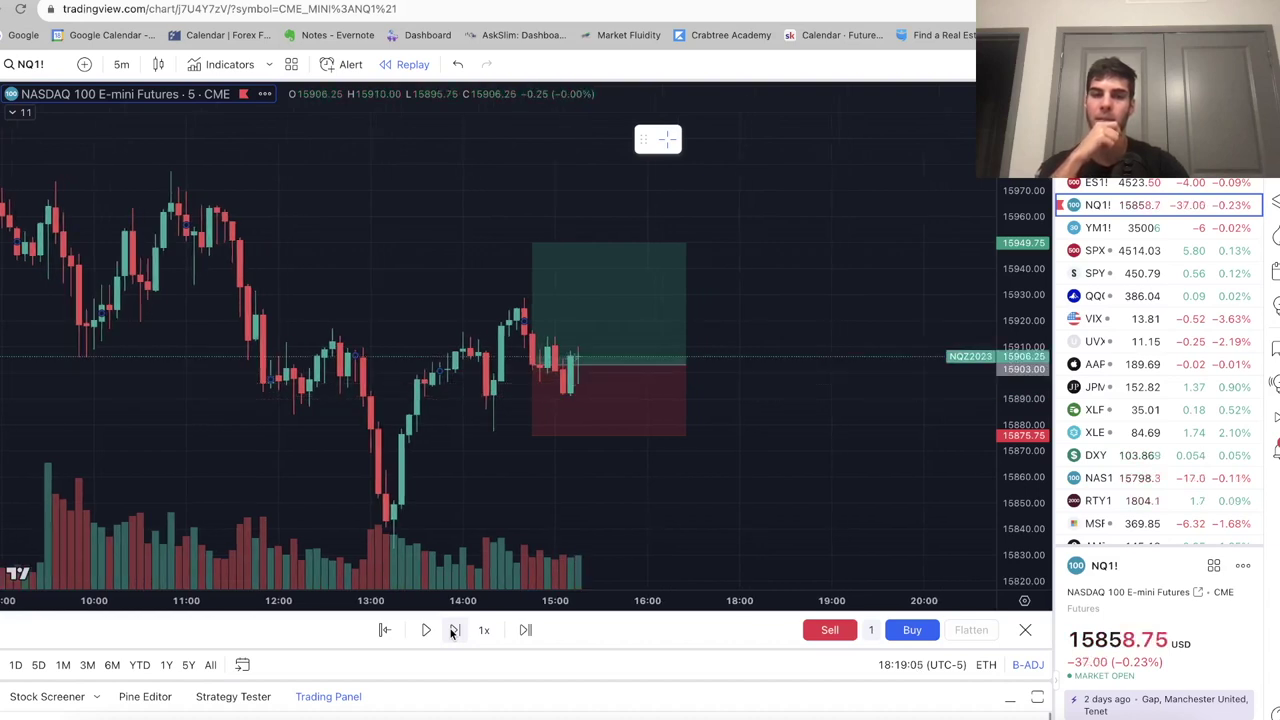
pyautogui.click(452, 630)
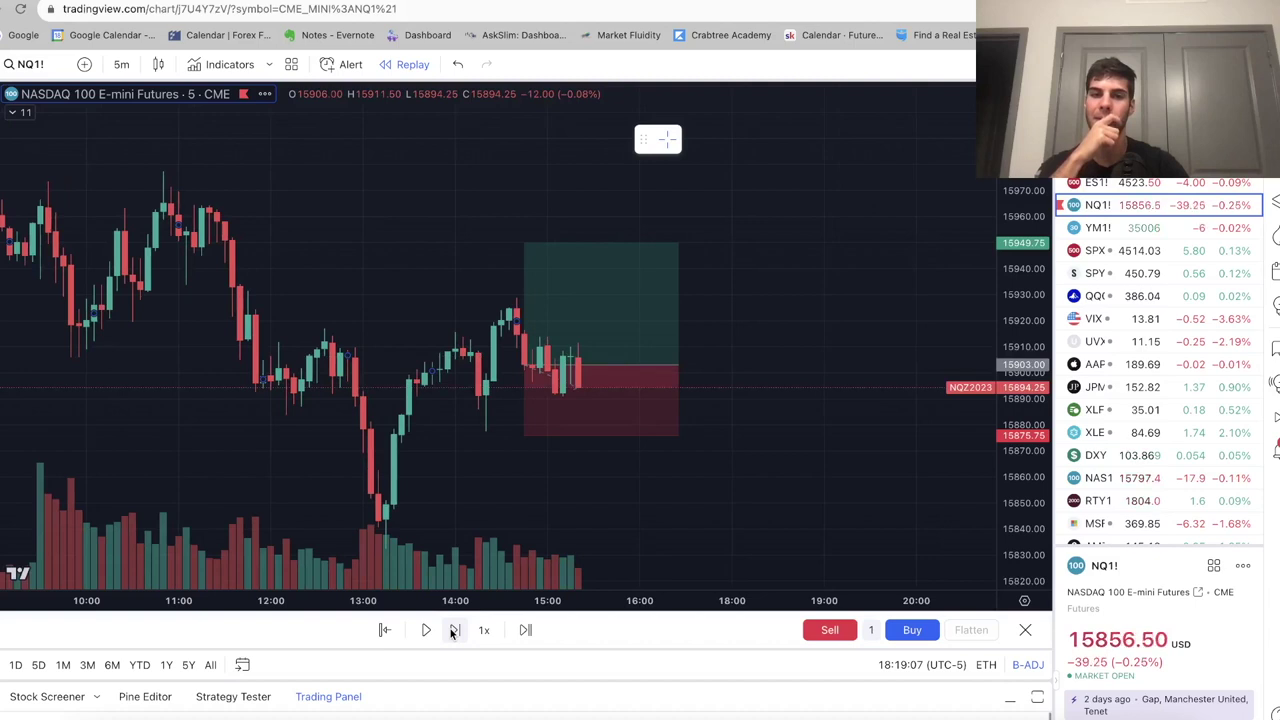
pyautogui.click(452, 630)
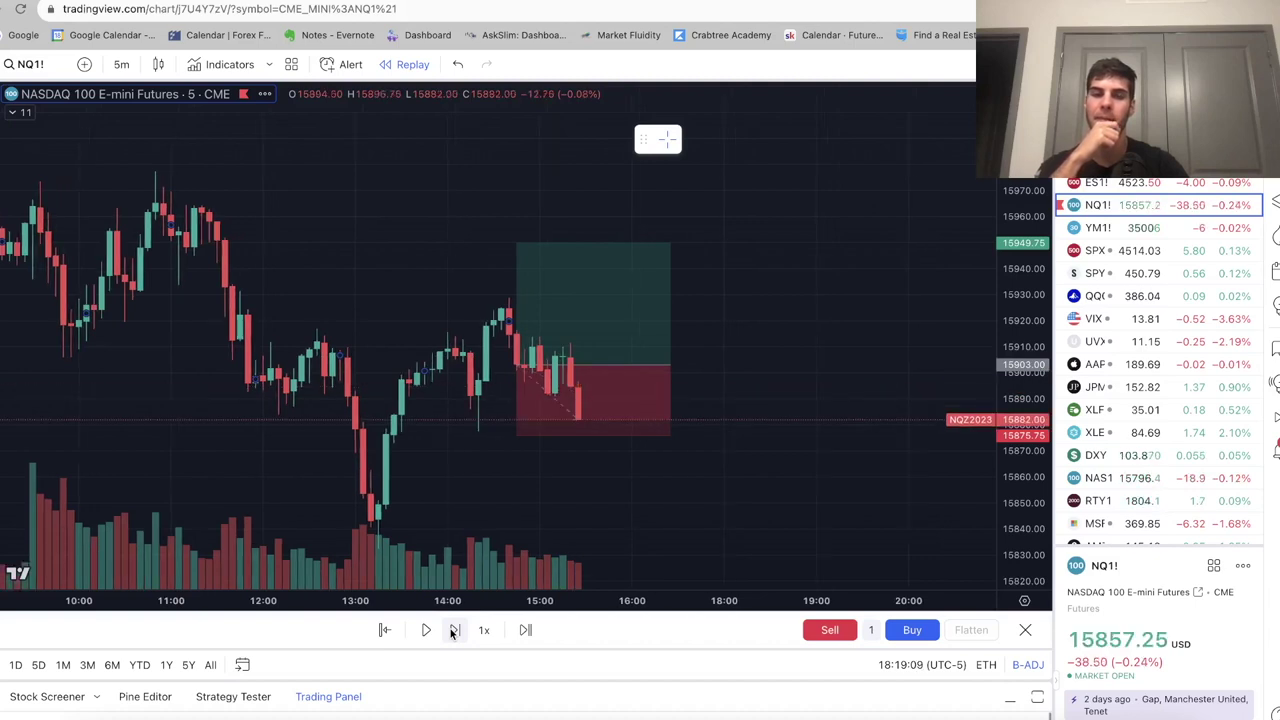
pyautogui.click(452, 630)
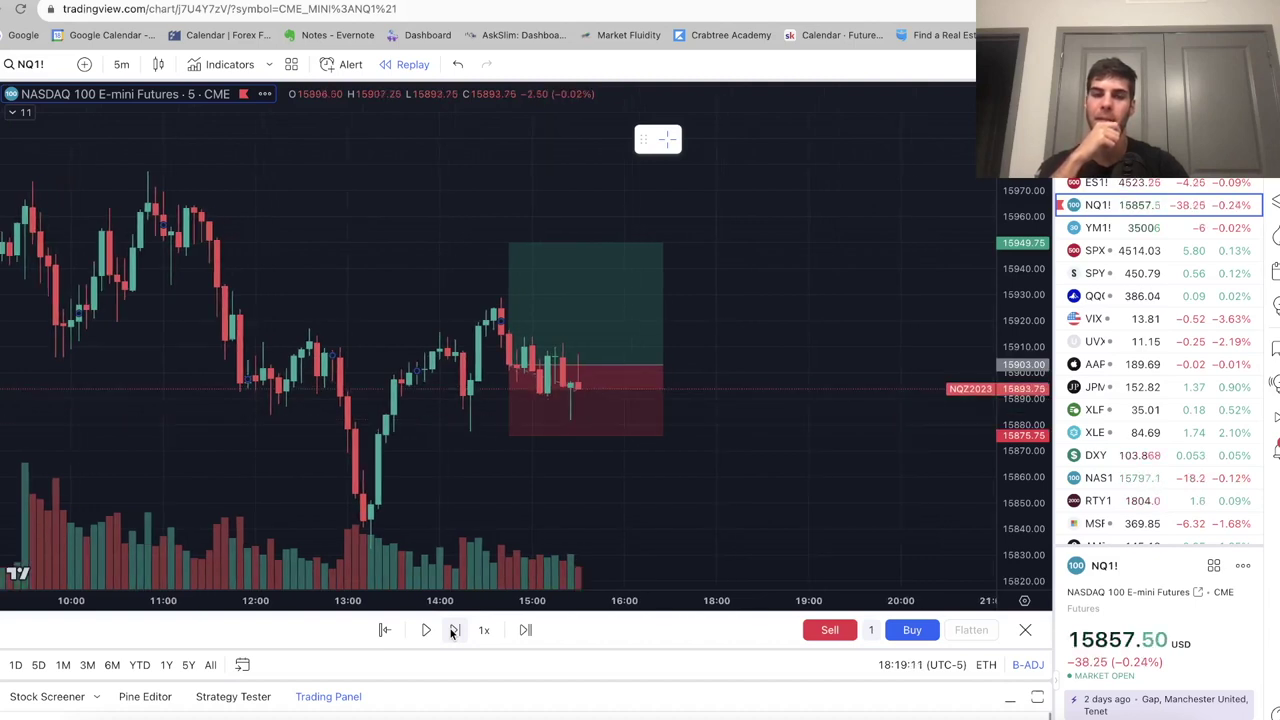
pyautogui.click(452, 630)
pyautogui.click(452, 630)
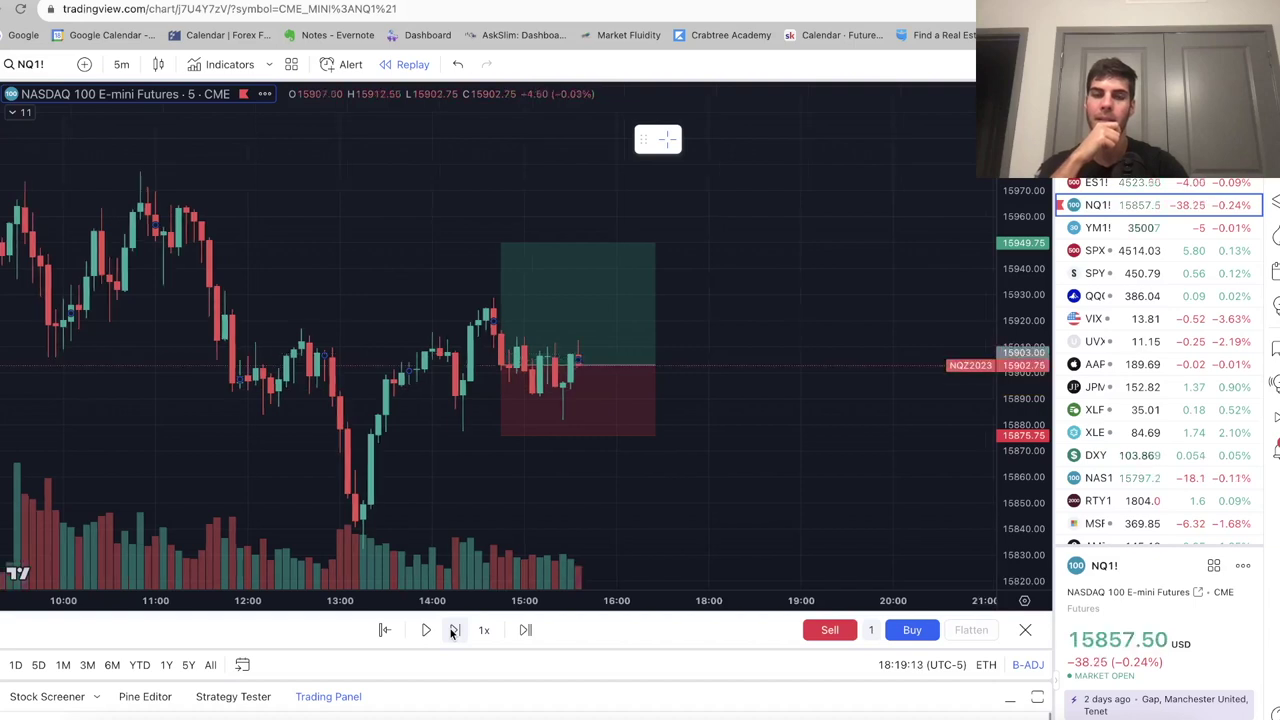
pyautogui.click(452, 630)
pyautogui.click(452, 630)
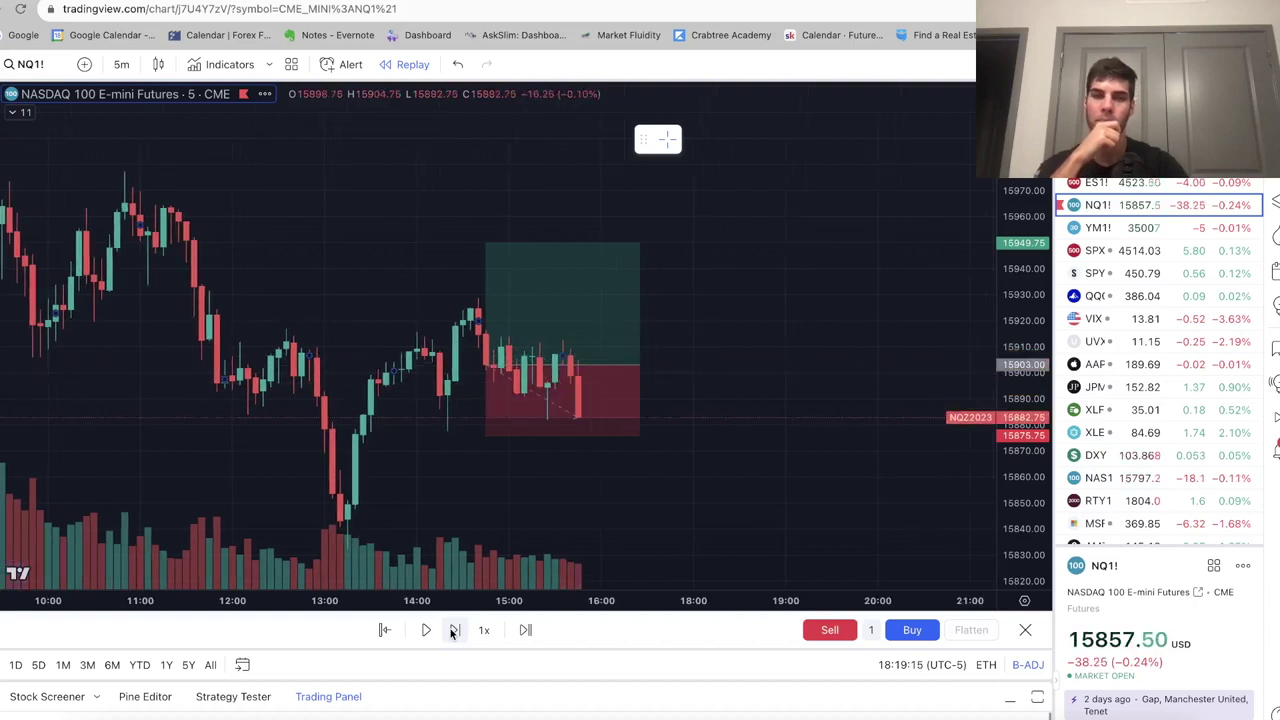
pyautogui.click(452, 630)
pyautogui.moveTo(570, 400)
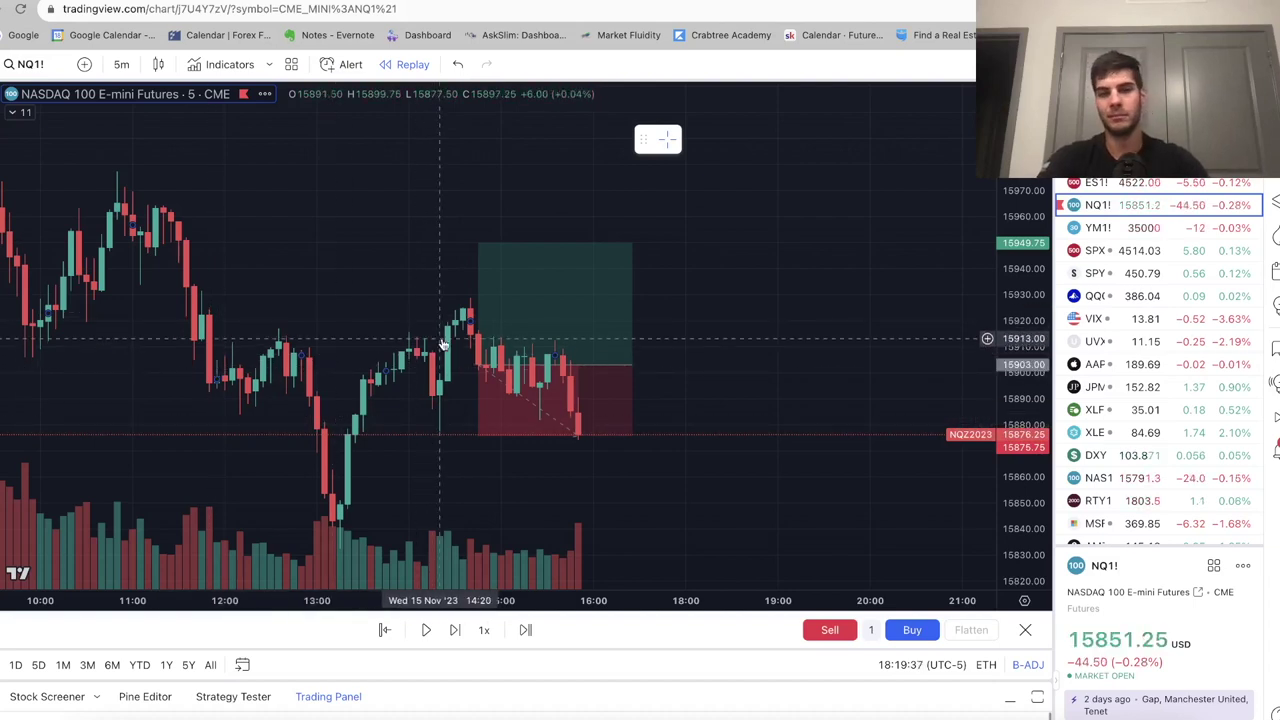
pyautogui.moveTo(514, 409)
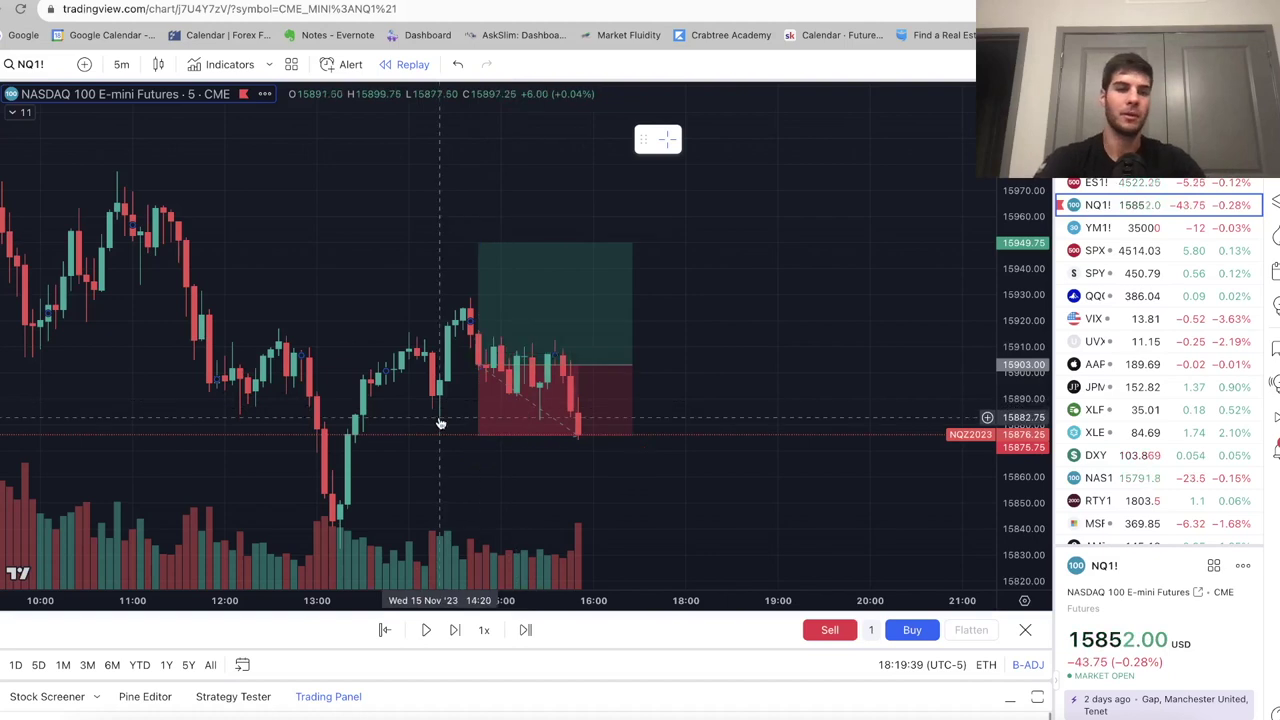